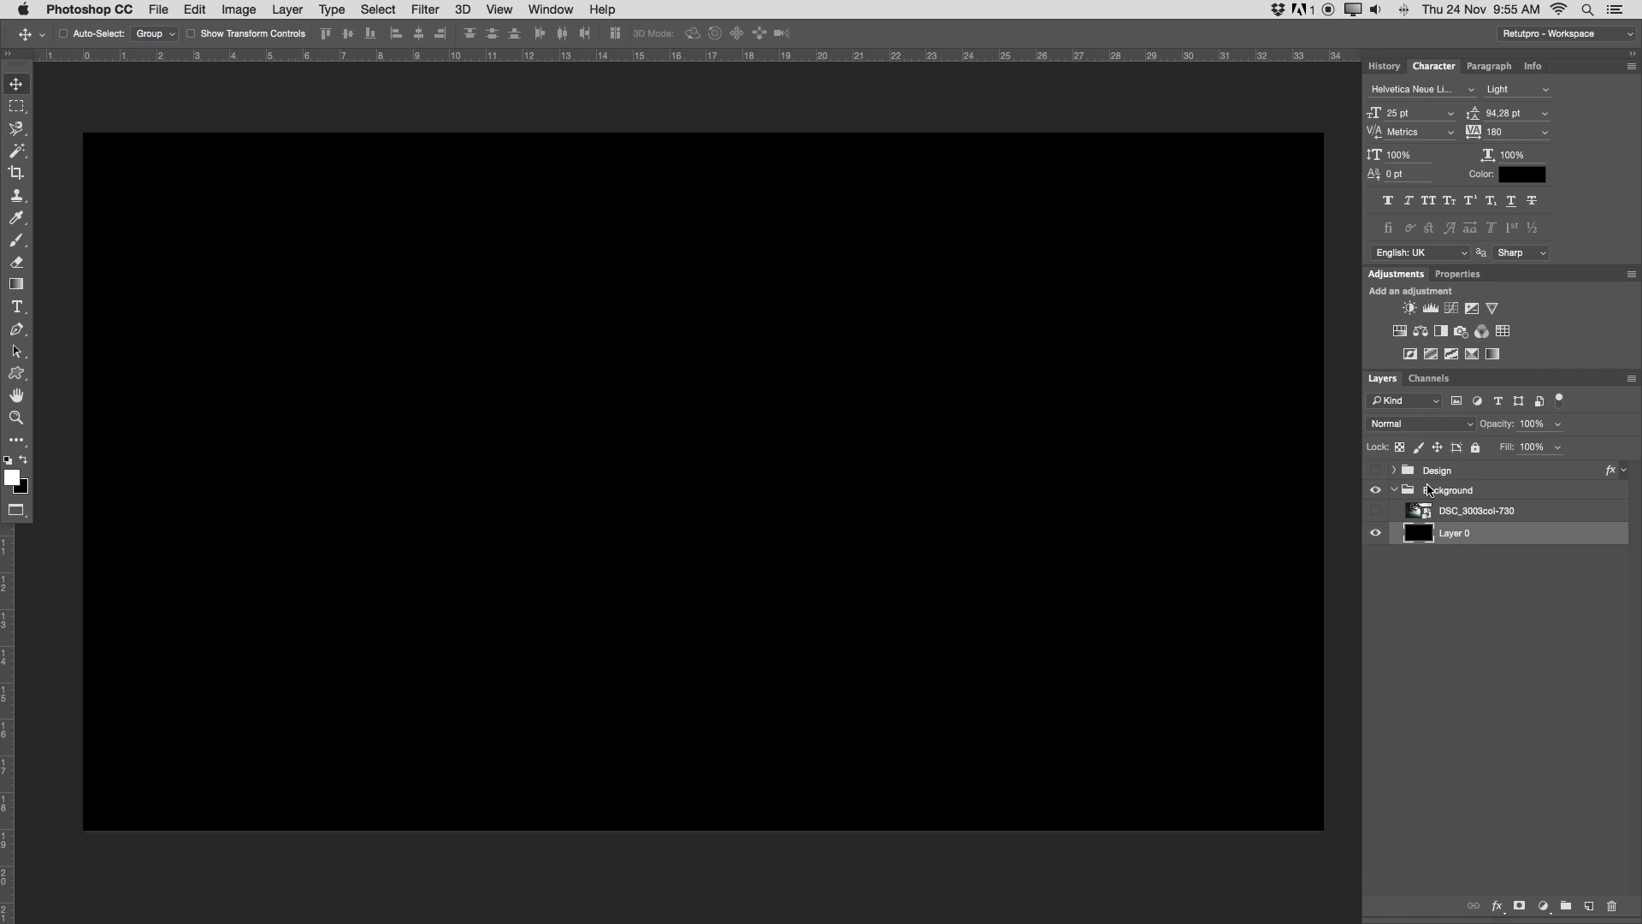
Make the DSC_3003col-730 forest photo layer visible, try it at full opacity, and set its opacity to 27%.
click(1375, 511)
click(1463, 507)
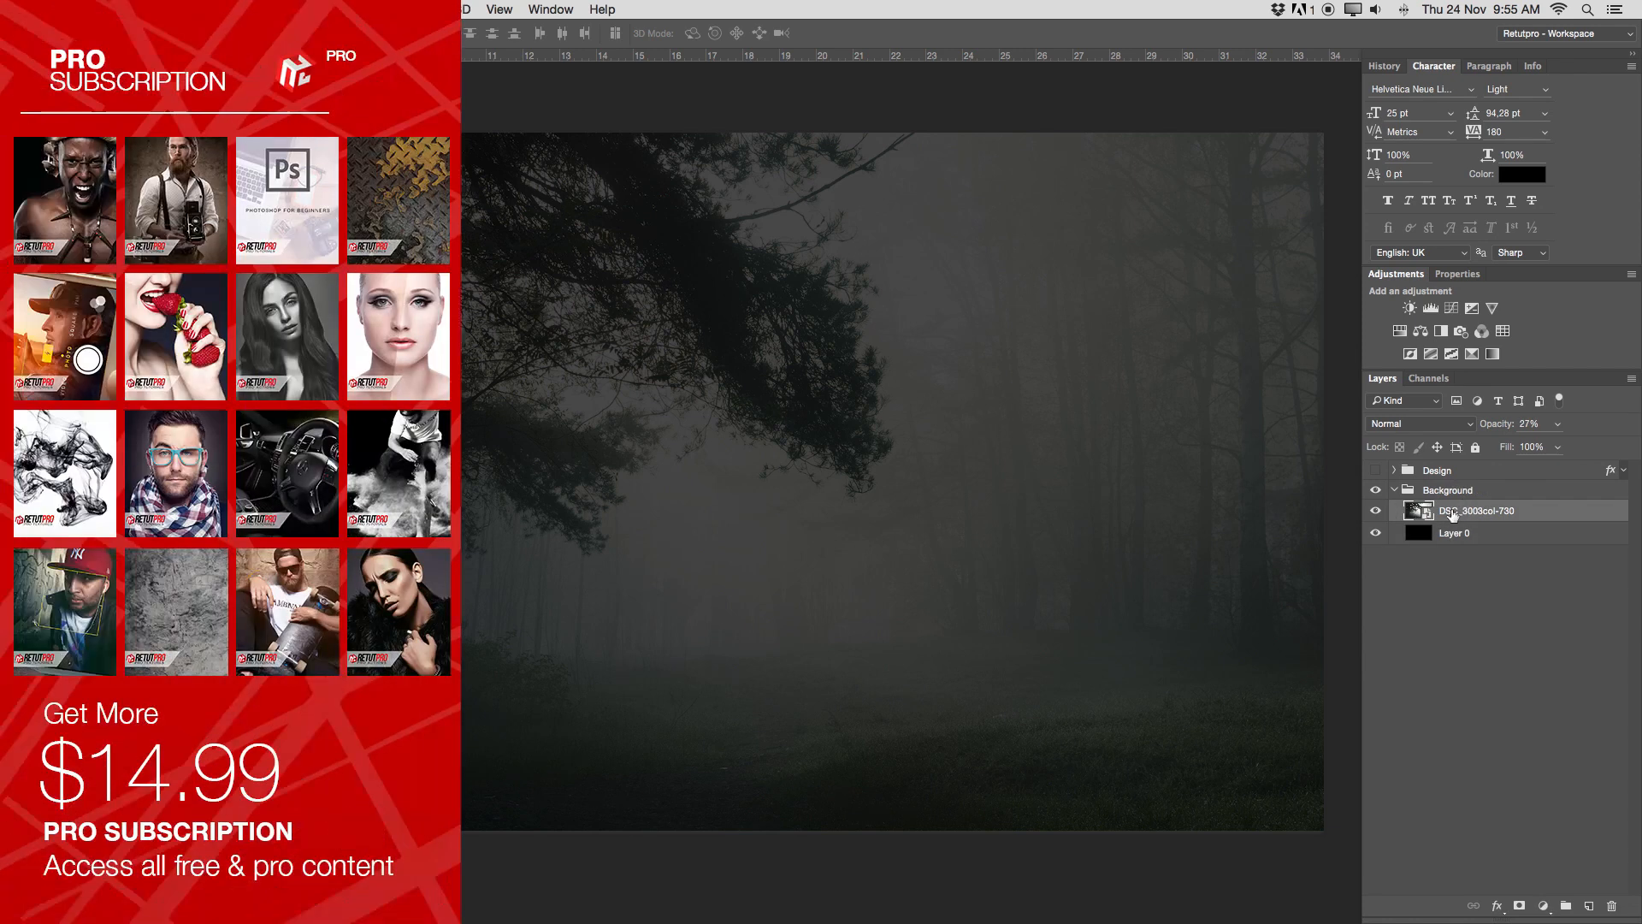
click(1539, 422)
text(100)
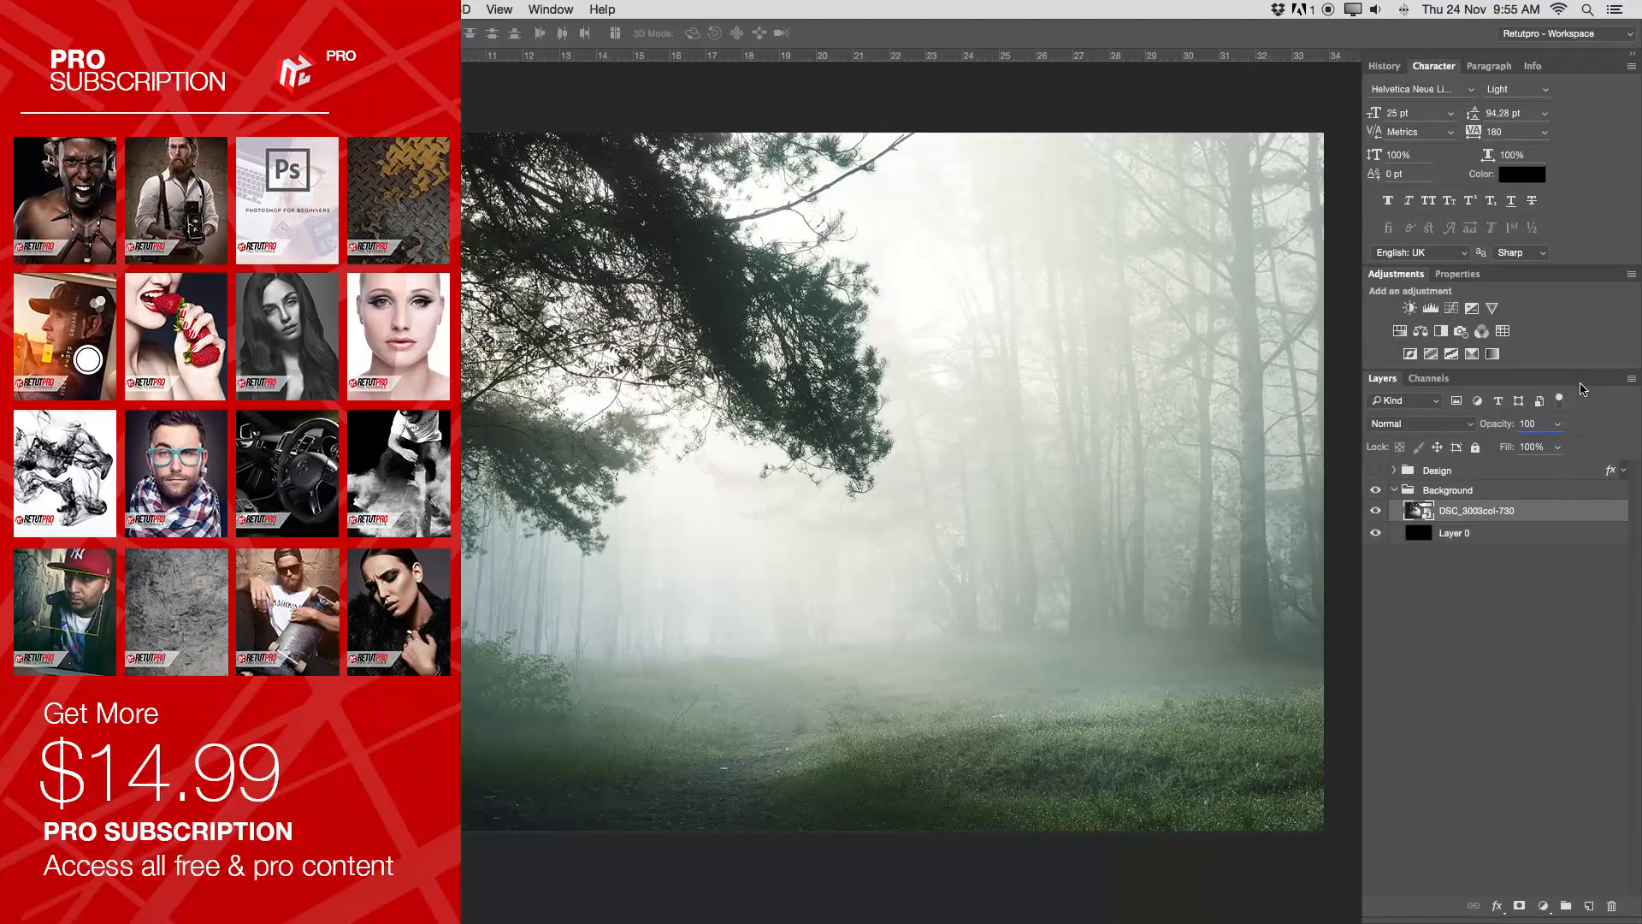
key(BackSpace)
key(BackSpace)
key(BackSpace)
text(27)
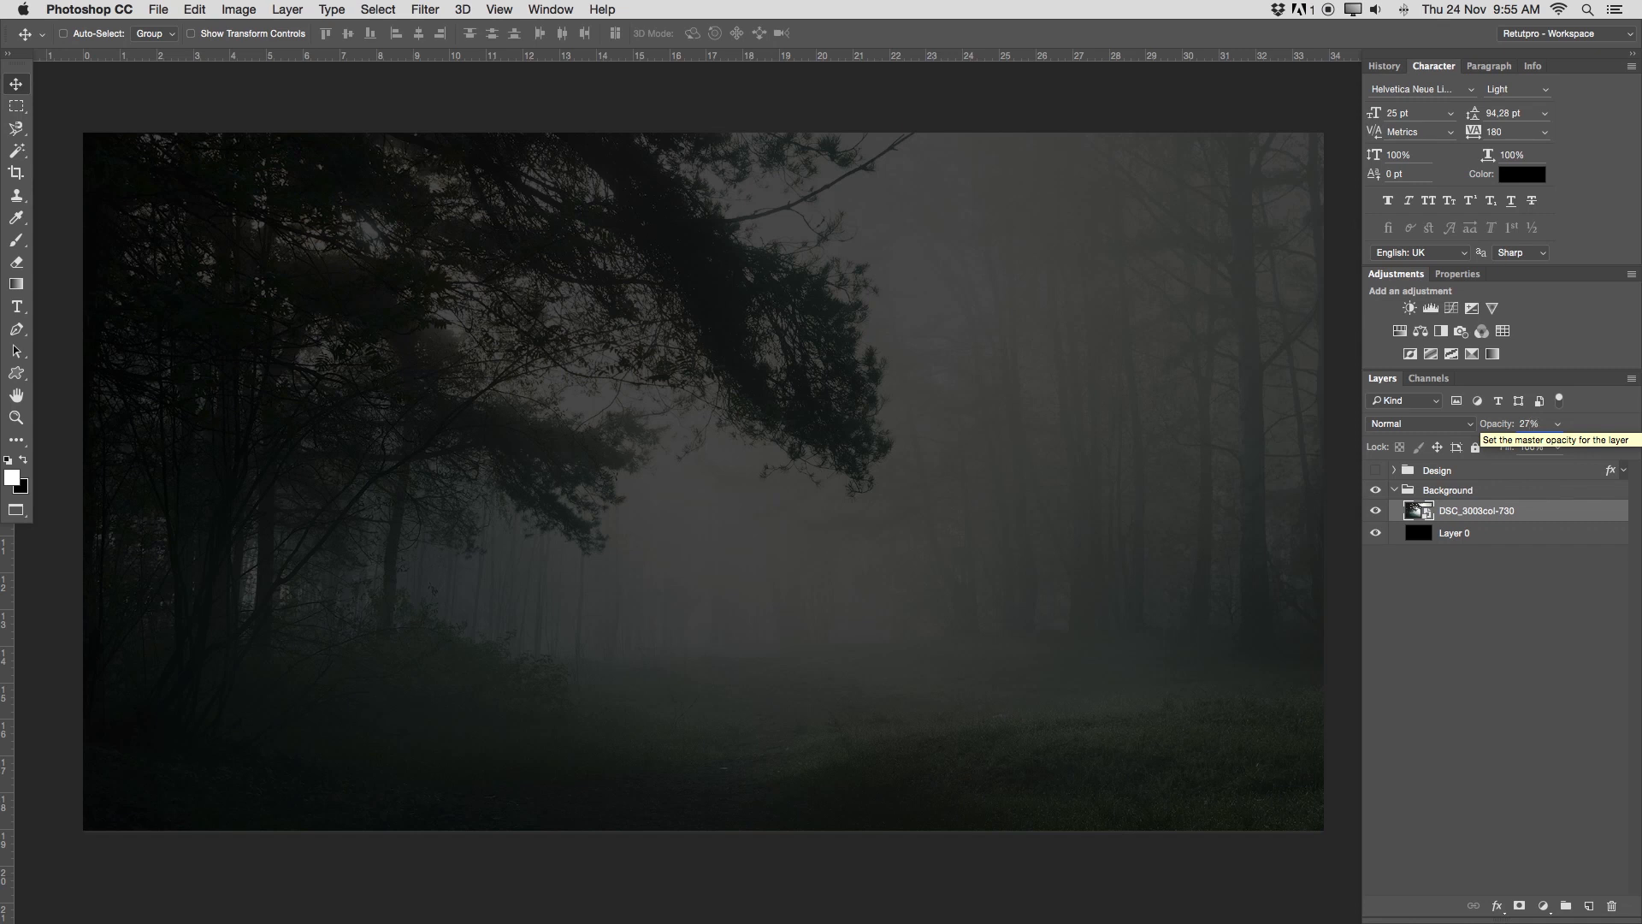
key(Return)
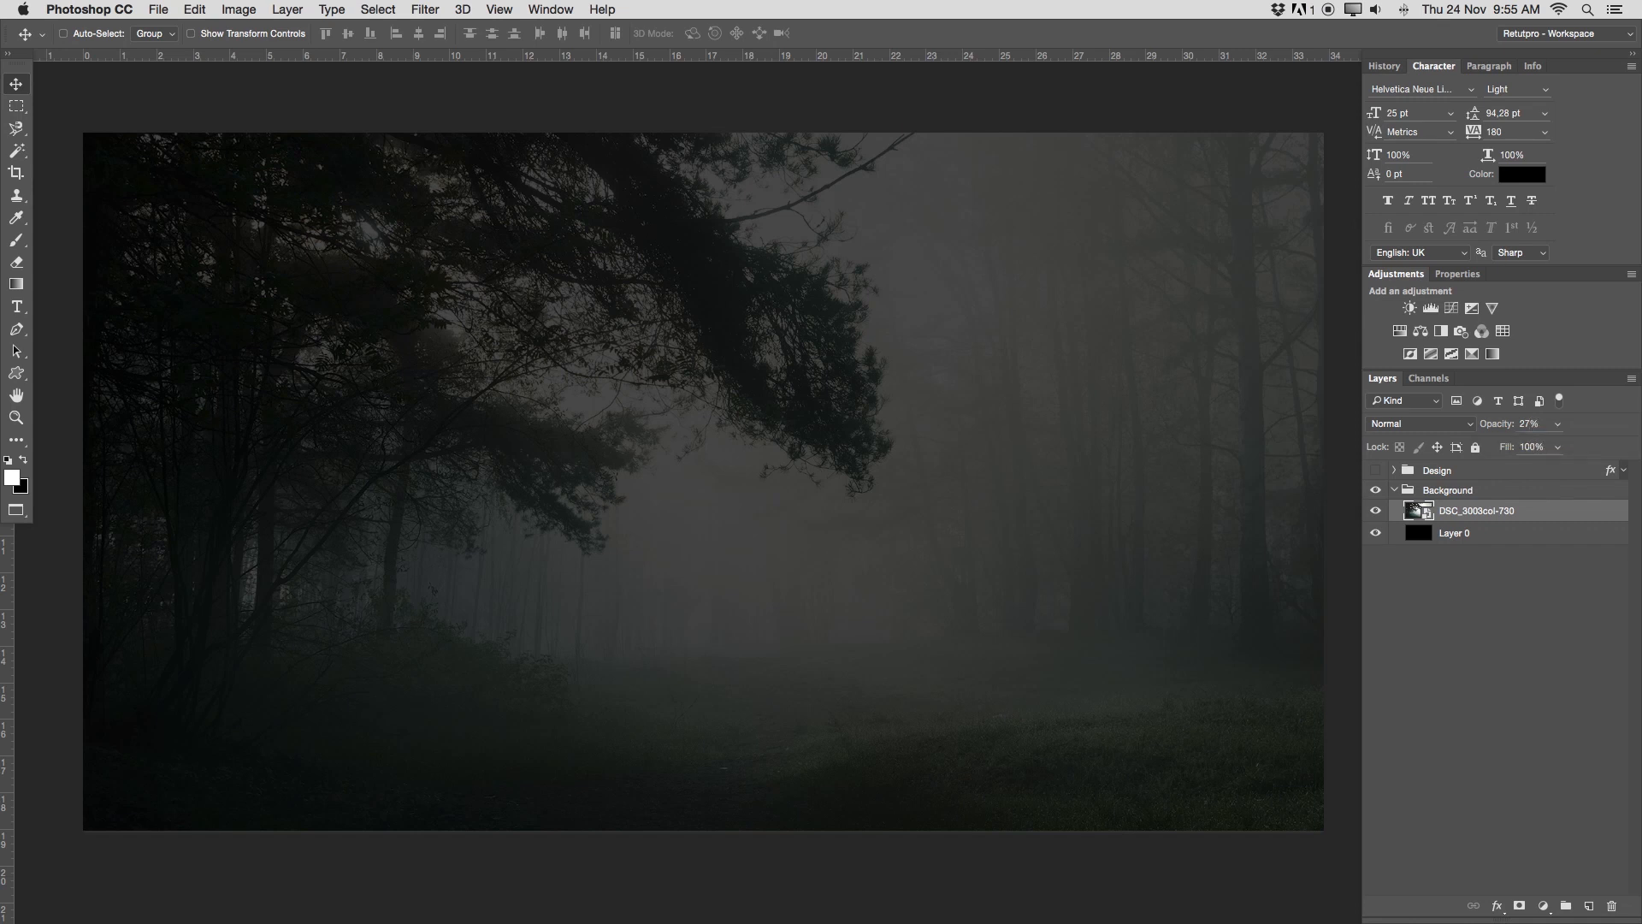
Collapse the Background group, and briefly show the Design group before hiding and selecting it.
click(1395, 490)
click(1447, 491)
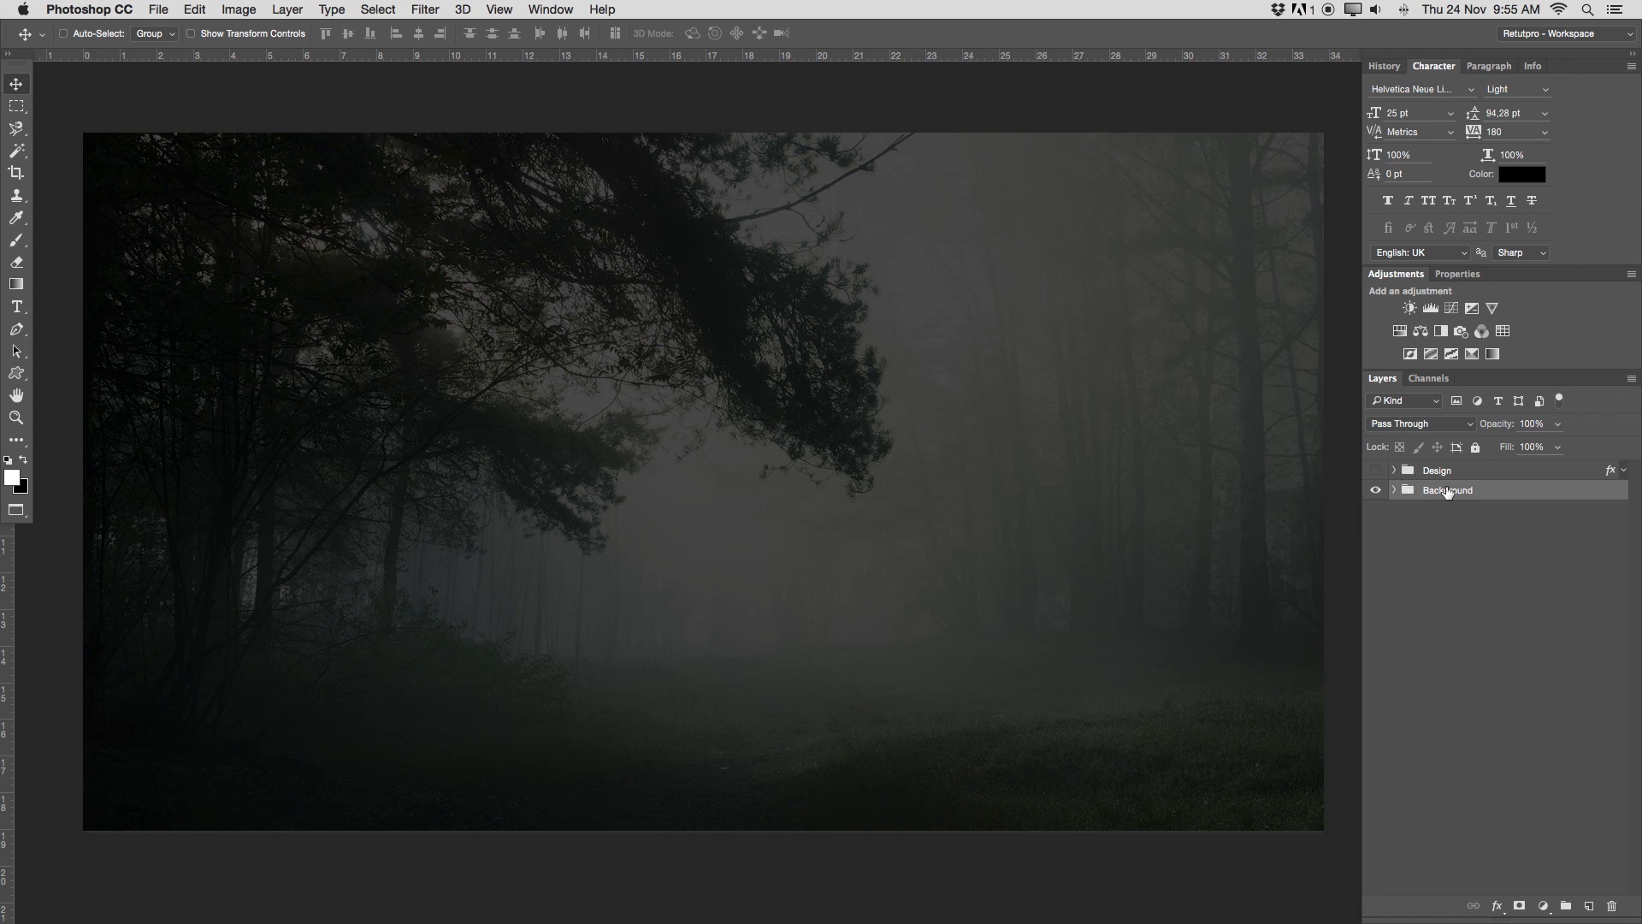
click(1375, 470)
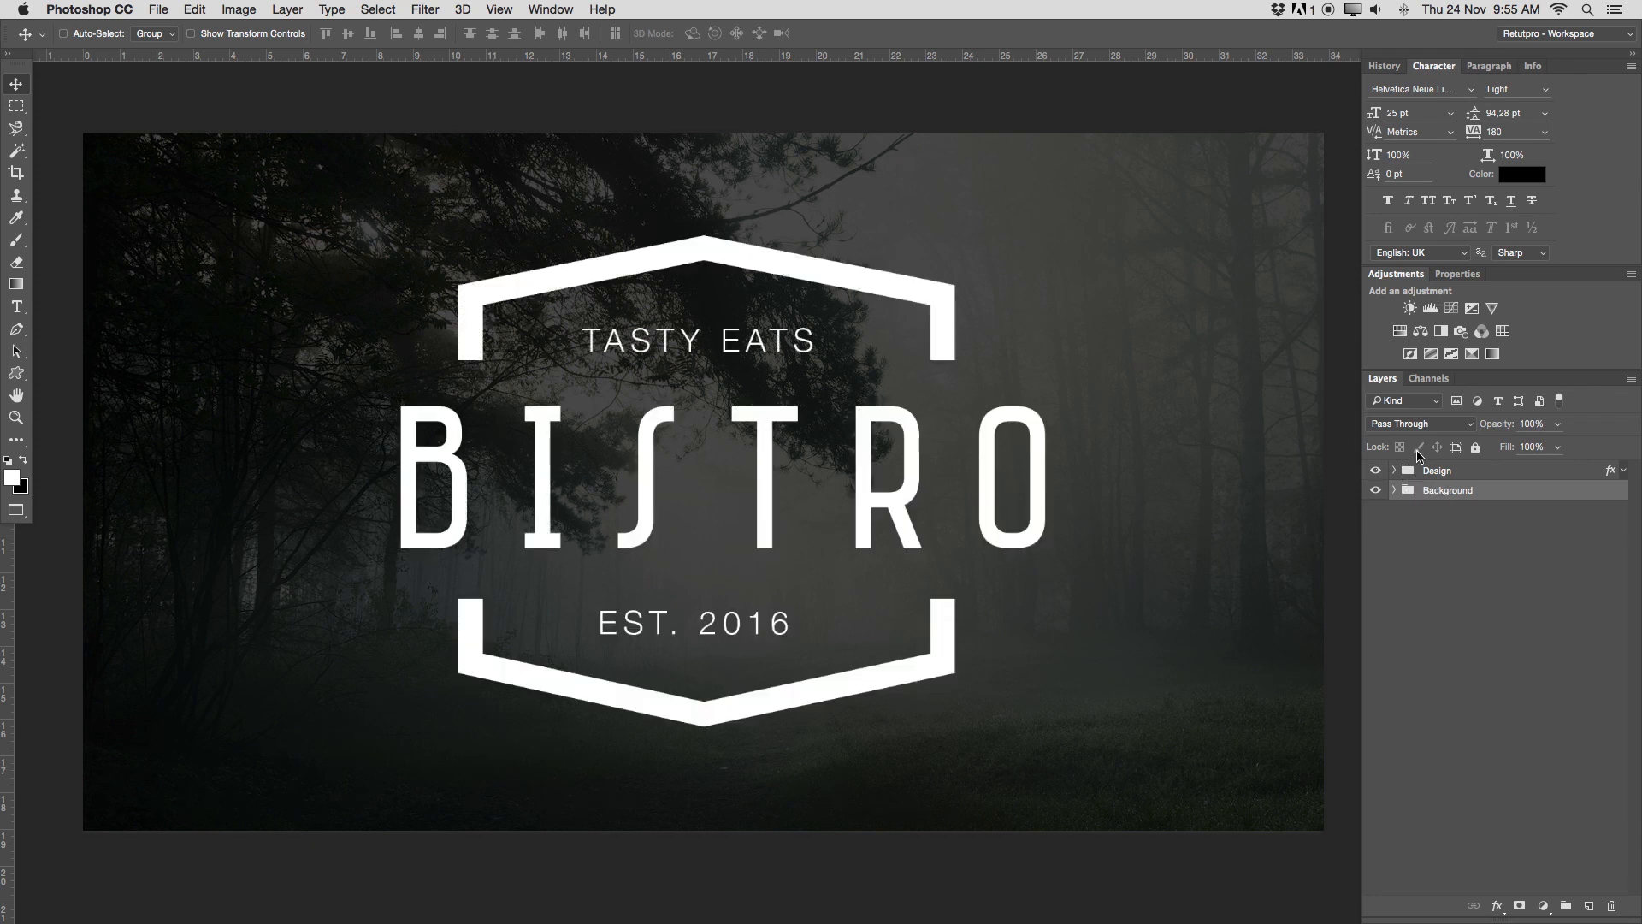
click(1376, 471)
click(1492, 472)
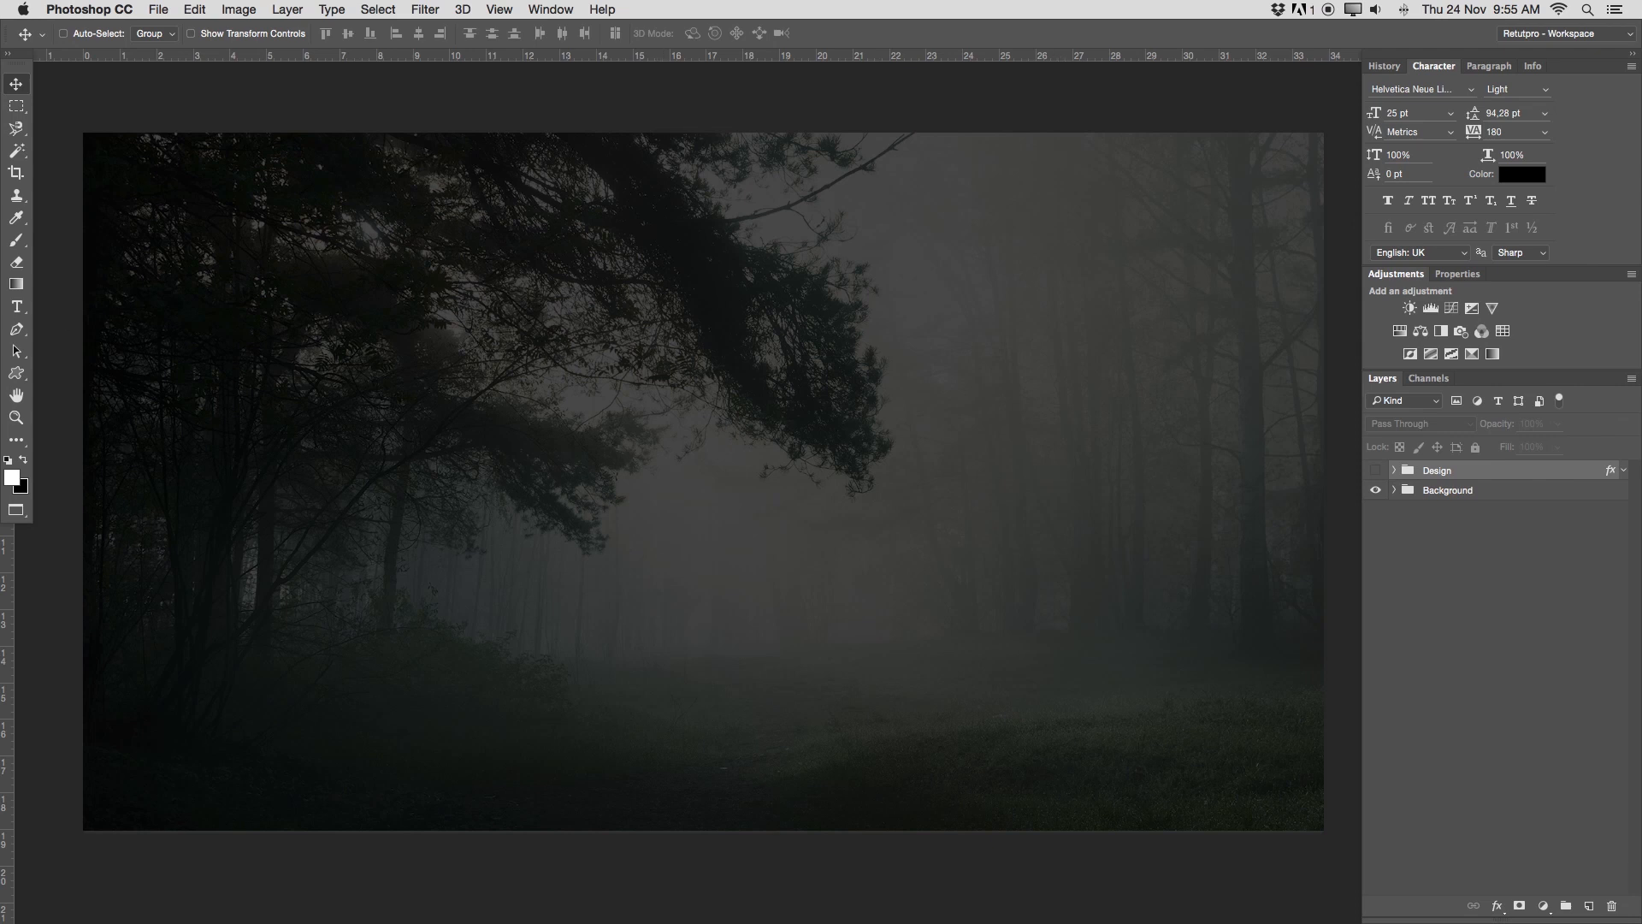
Draw a vertical hexagon about 751 by 743 px over the middle of the canvas, using the last preset of the Custom Shape tool.
click(19, 373)
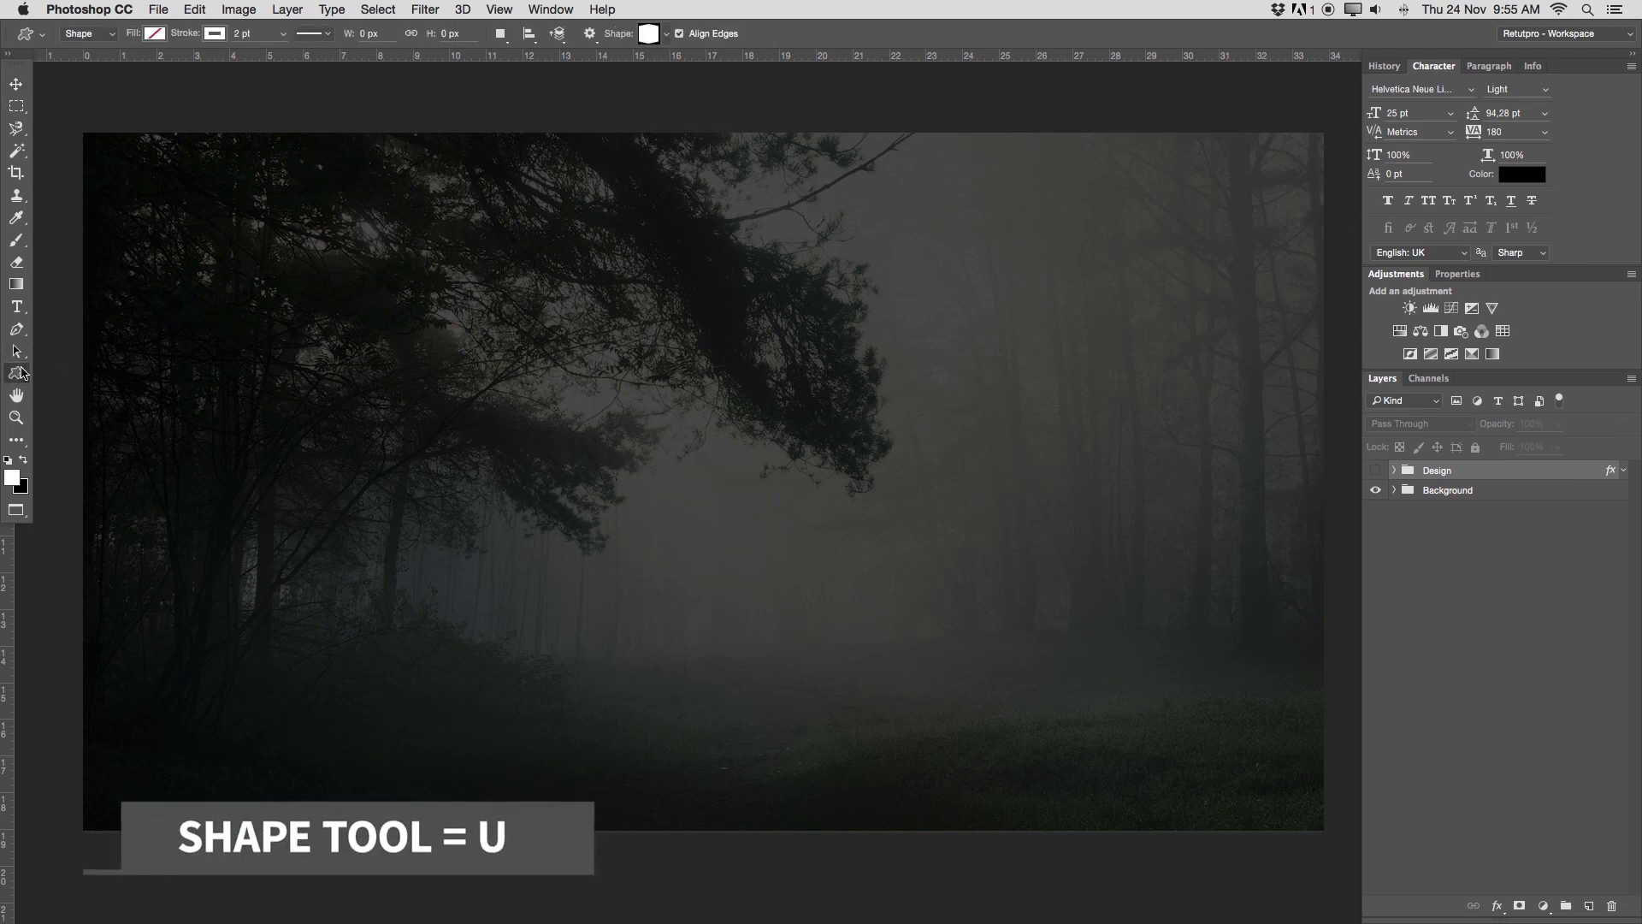
right_click(19, 372)
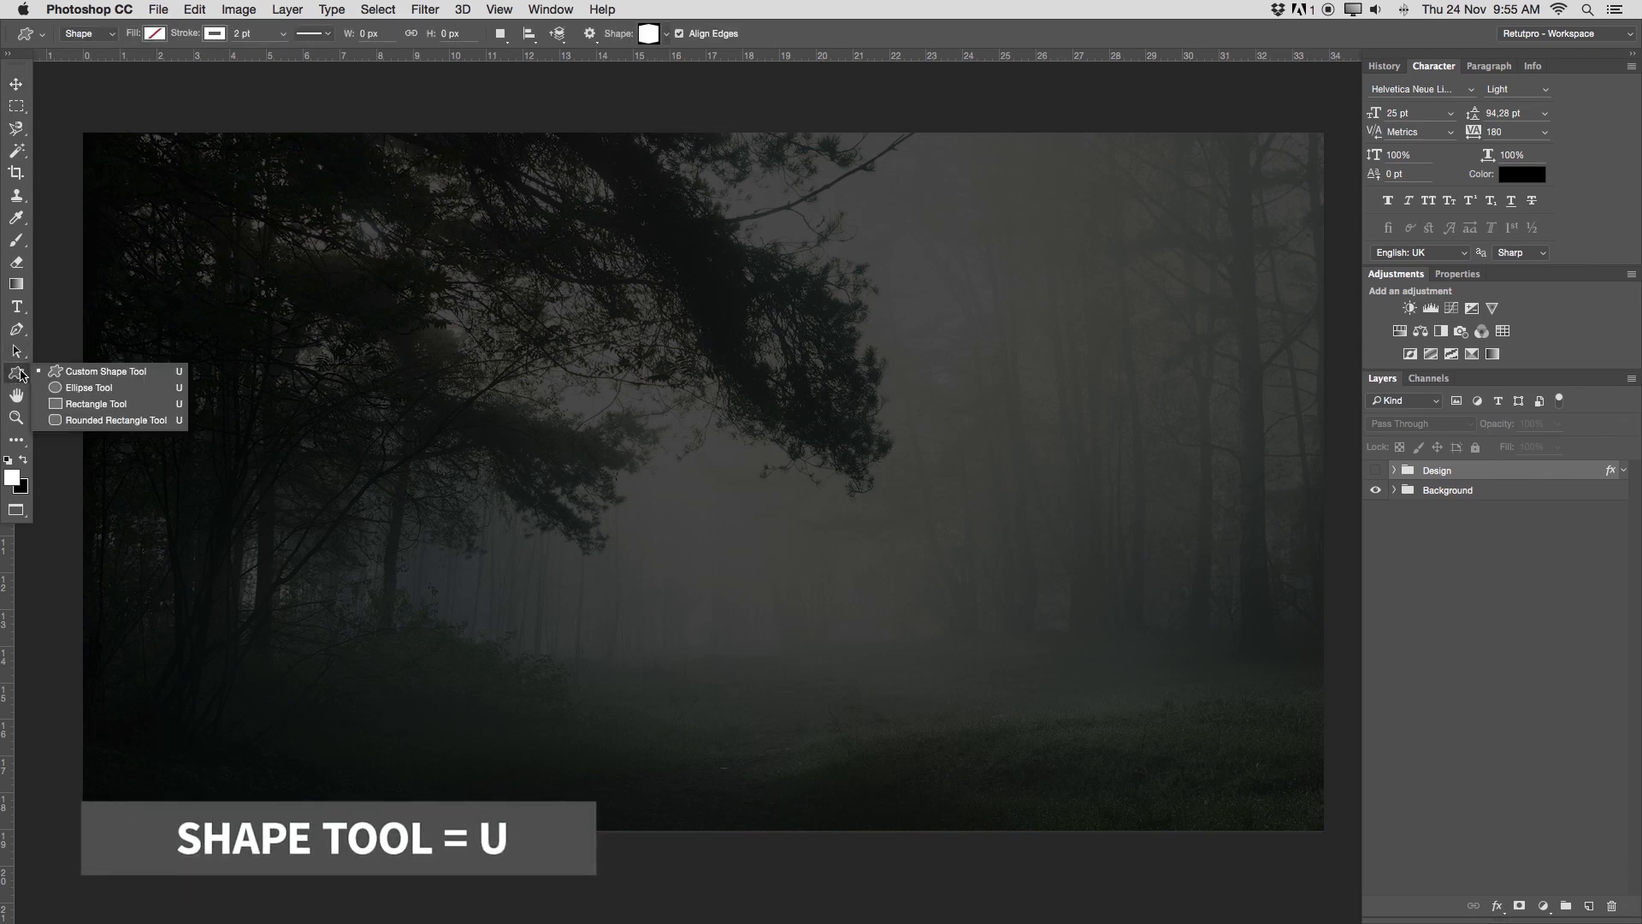
click(72, 373)
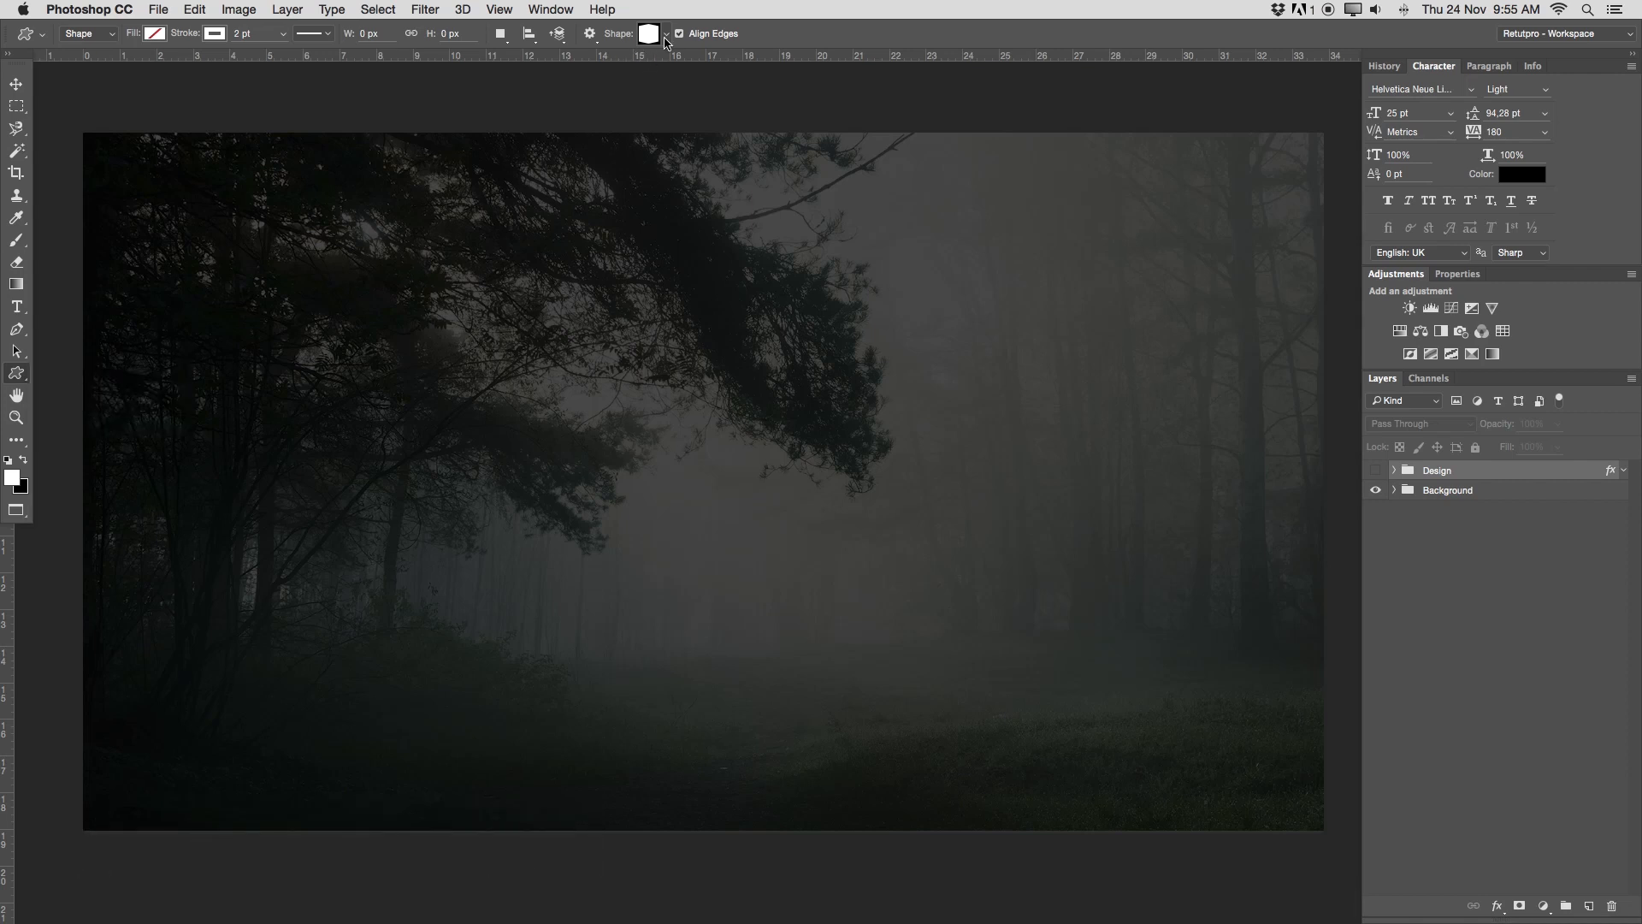
click(667, 38)
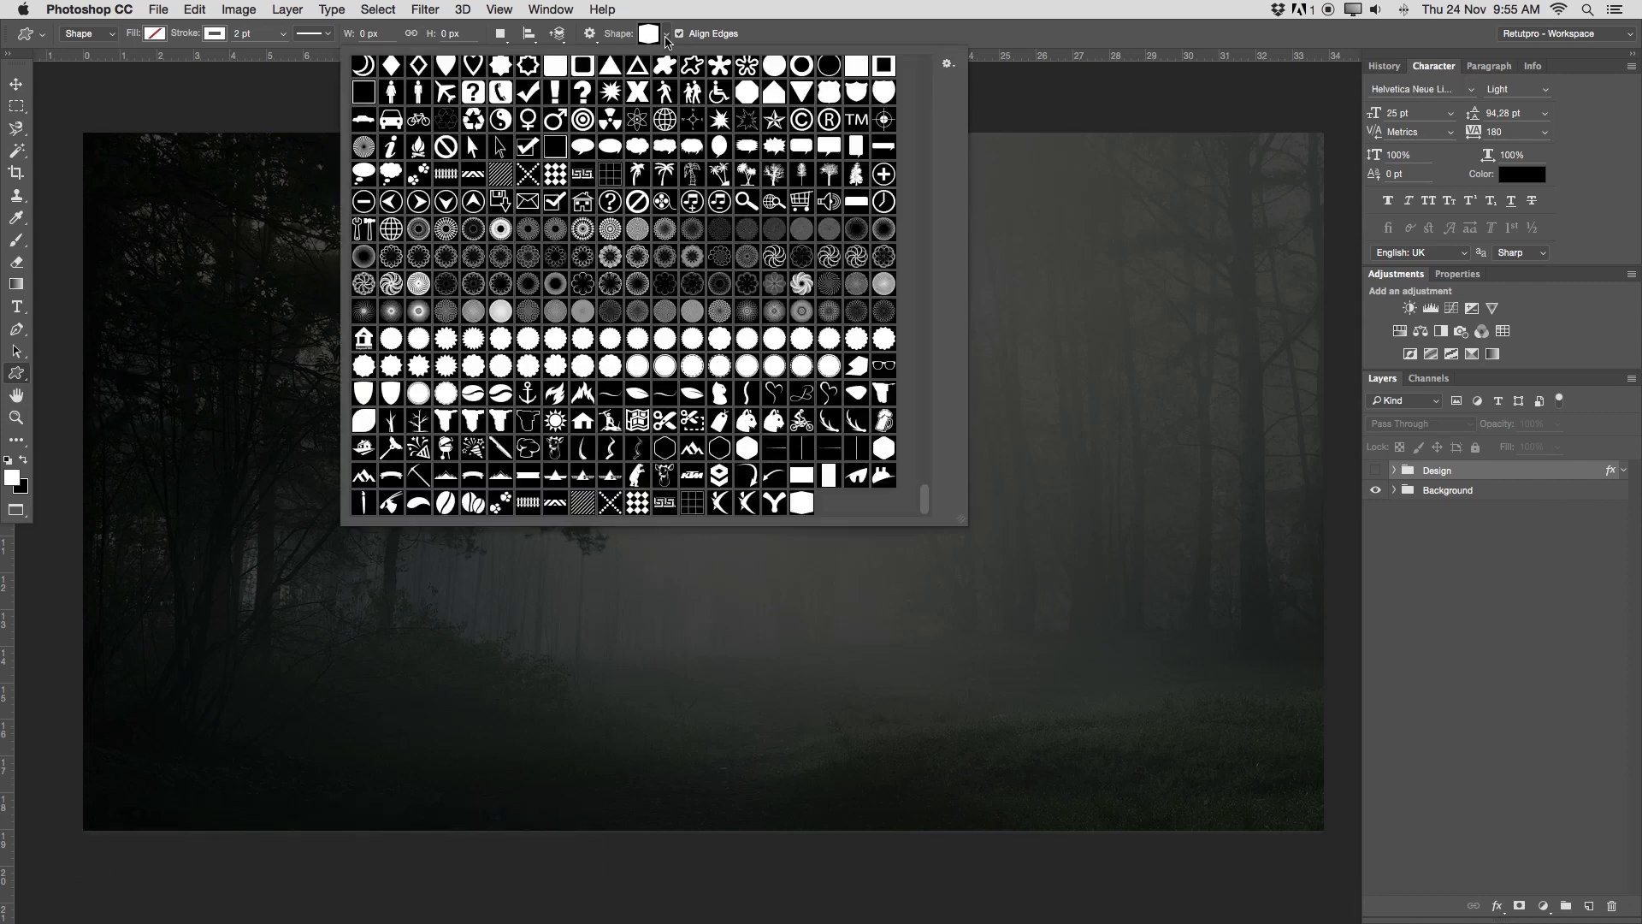
click(801, 506)
double_click(800, 506)
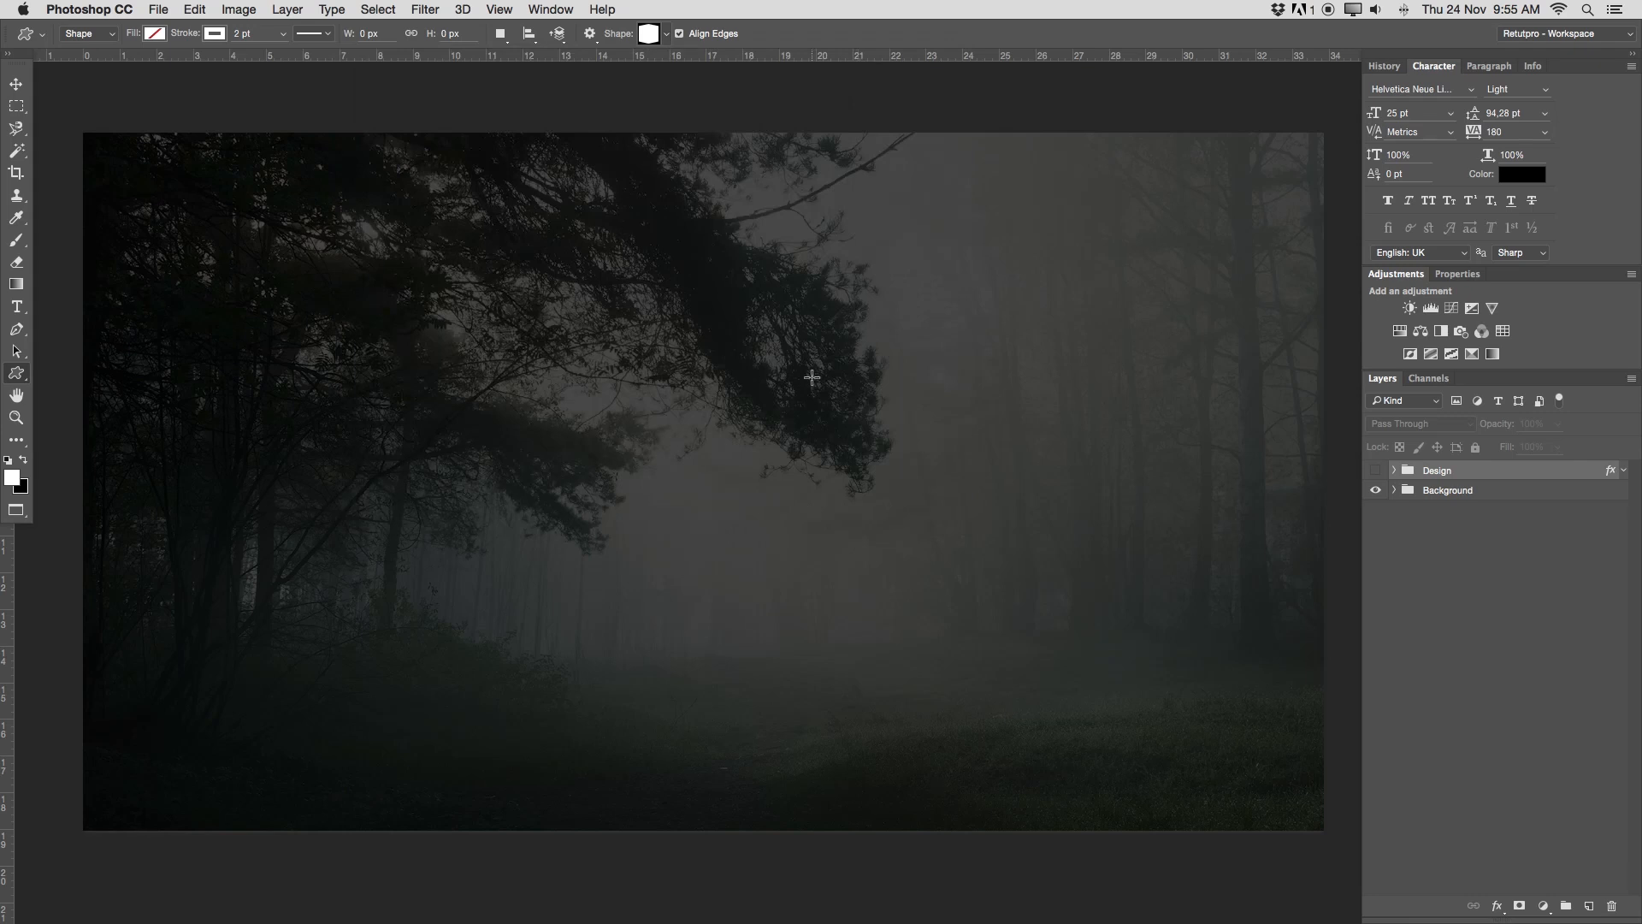
drag(441, 274, 1001, 755)
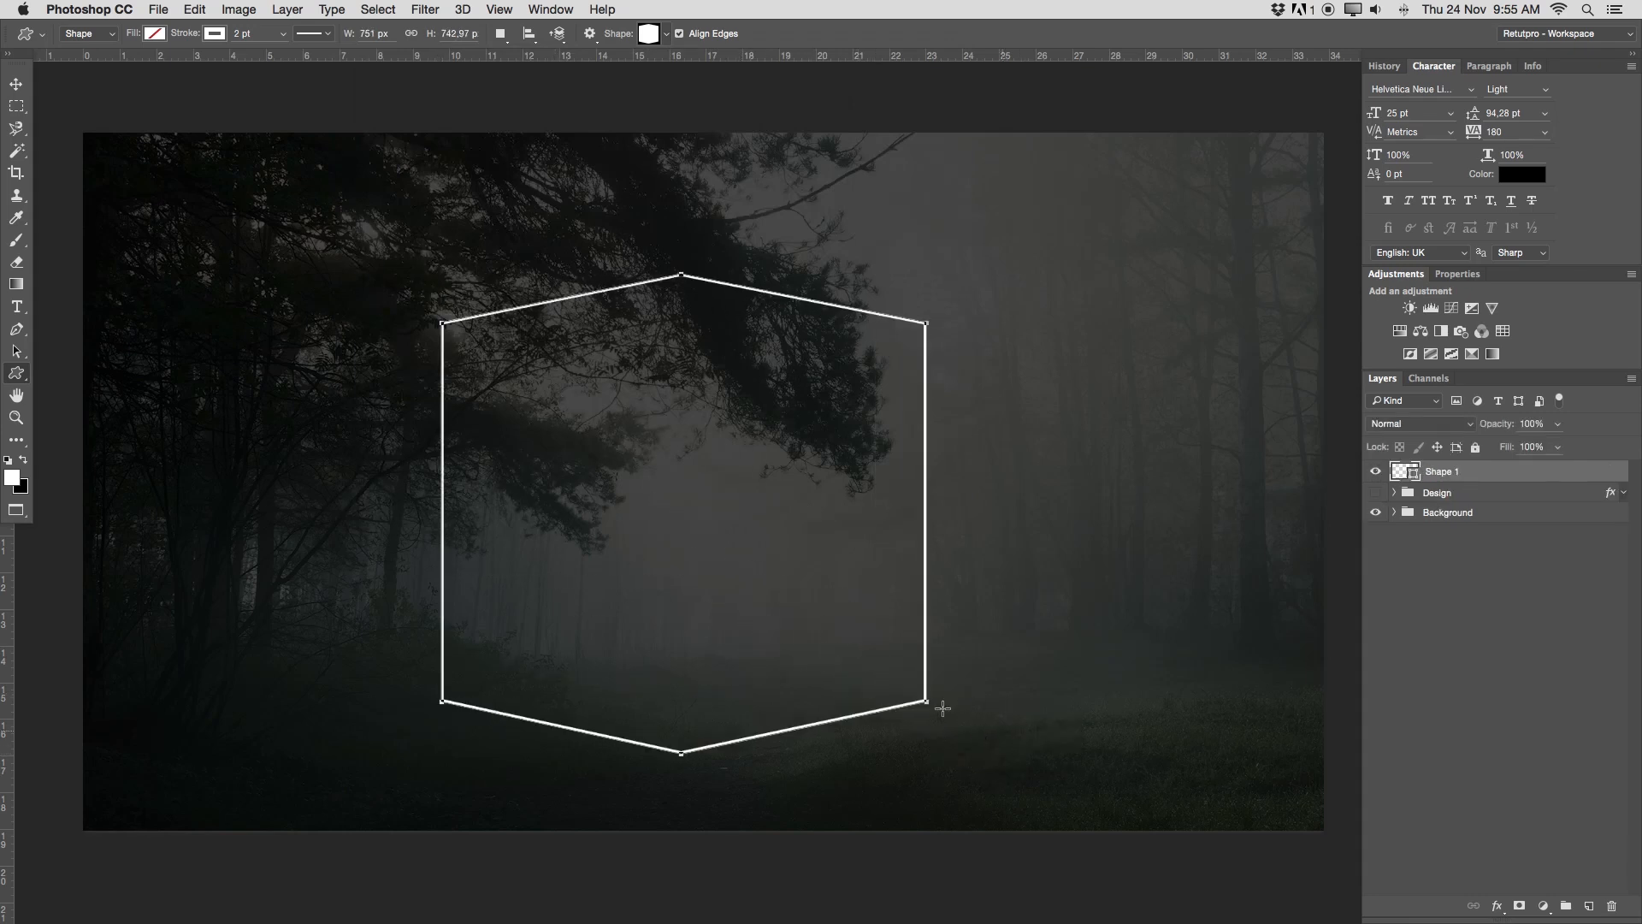
Move the hexagon up and across until it snaps to the centre of the canvas.
click(16, 85)
drag(669, 431, 691, 399)
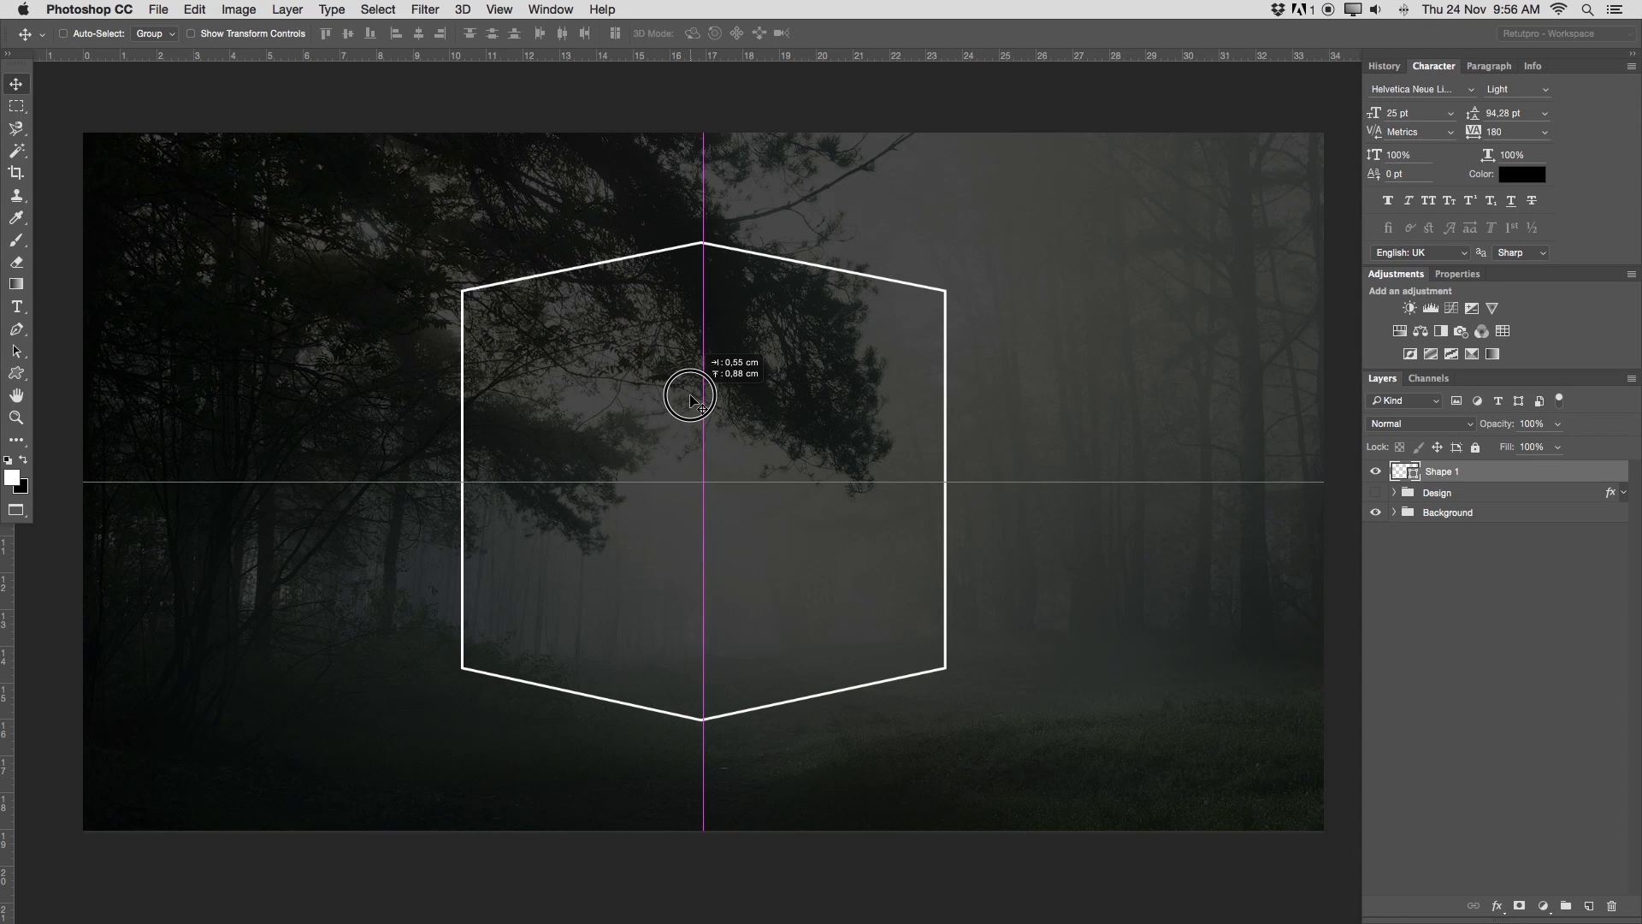
drag(691, 395, 691, 395)
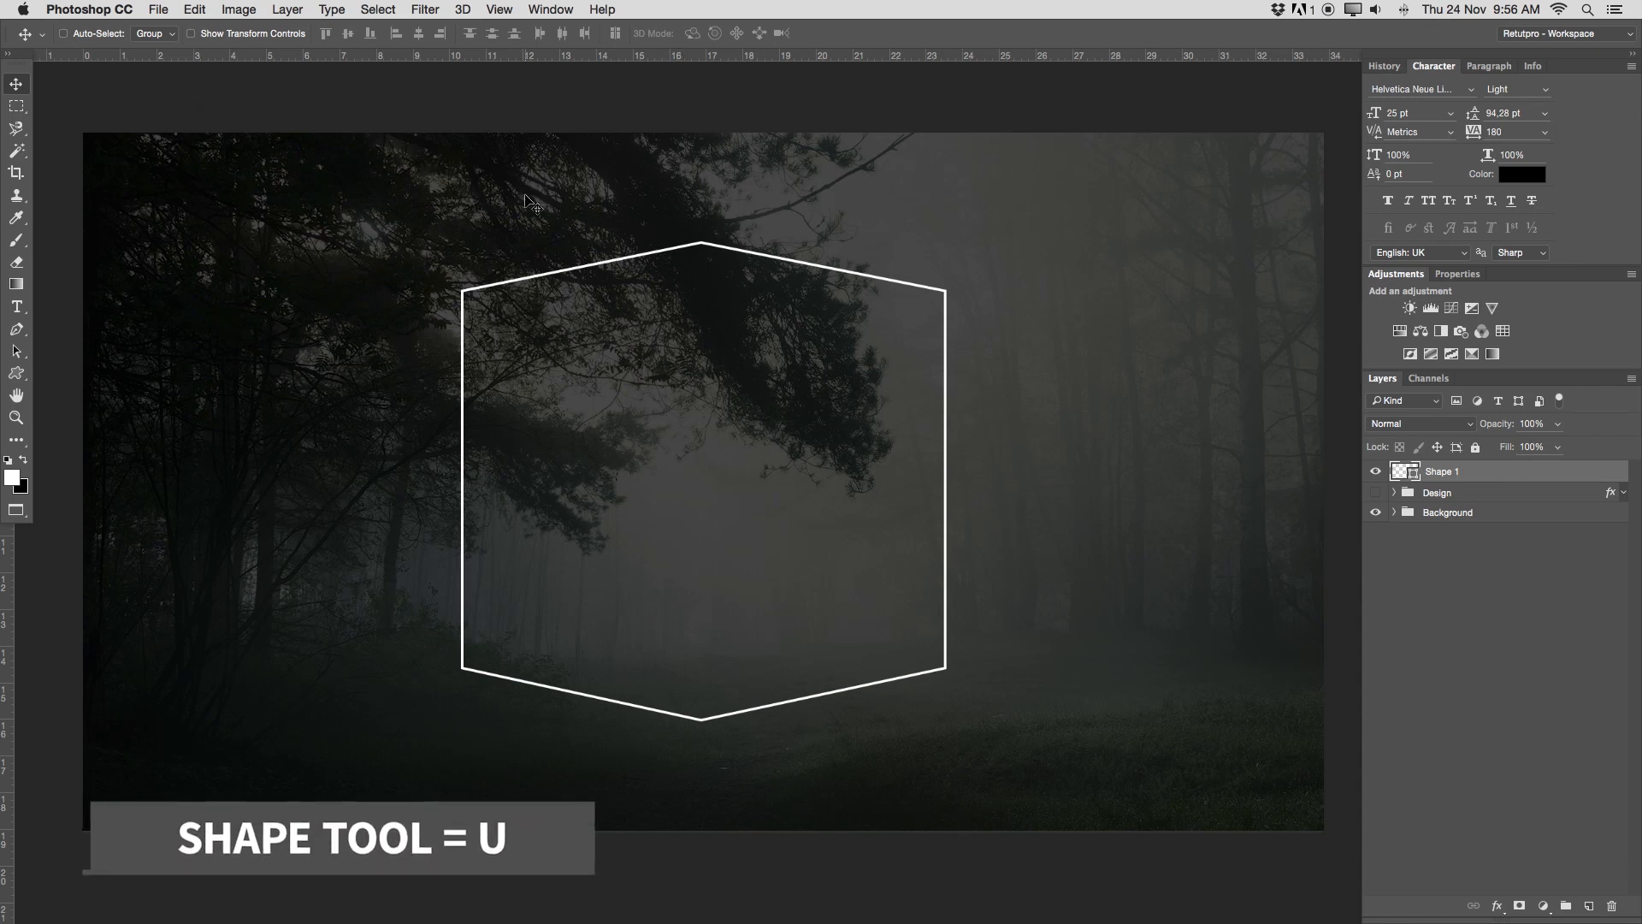
Set the hexagon's stroke colour to white from the recently used colours.
key(u)
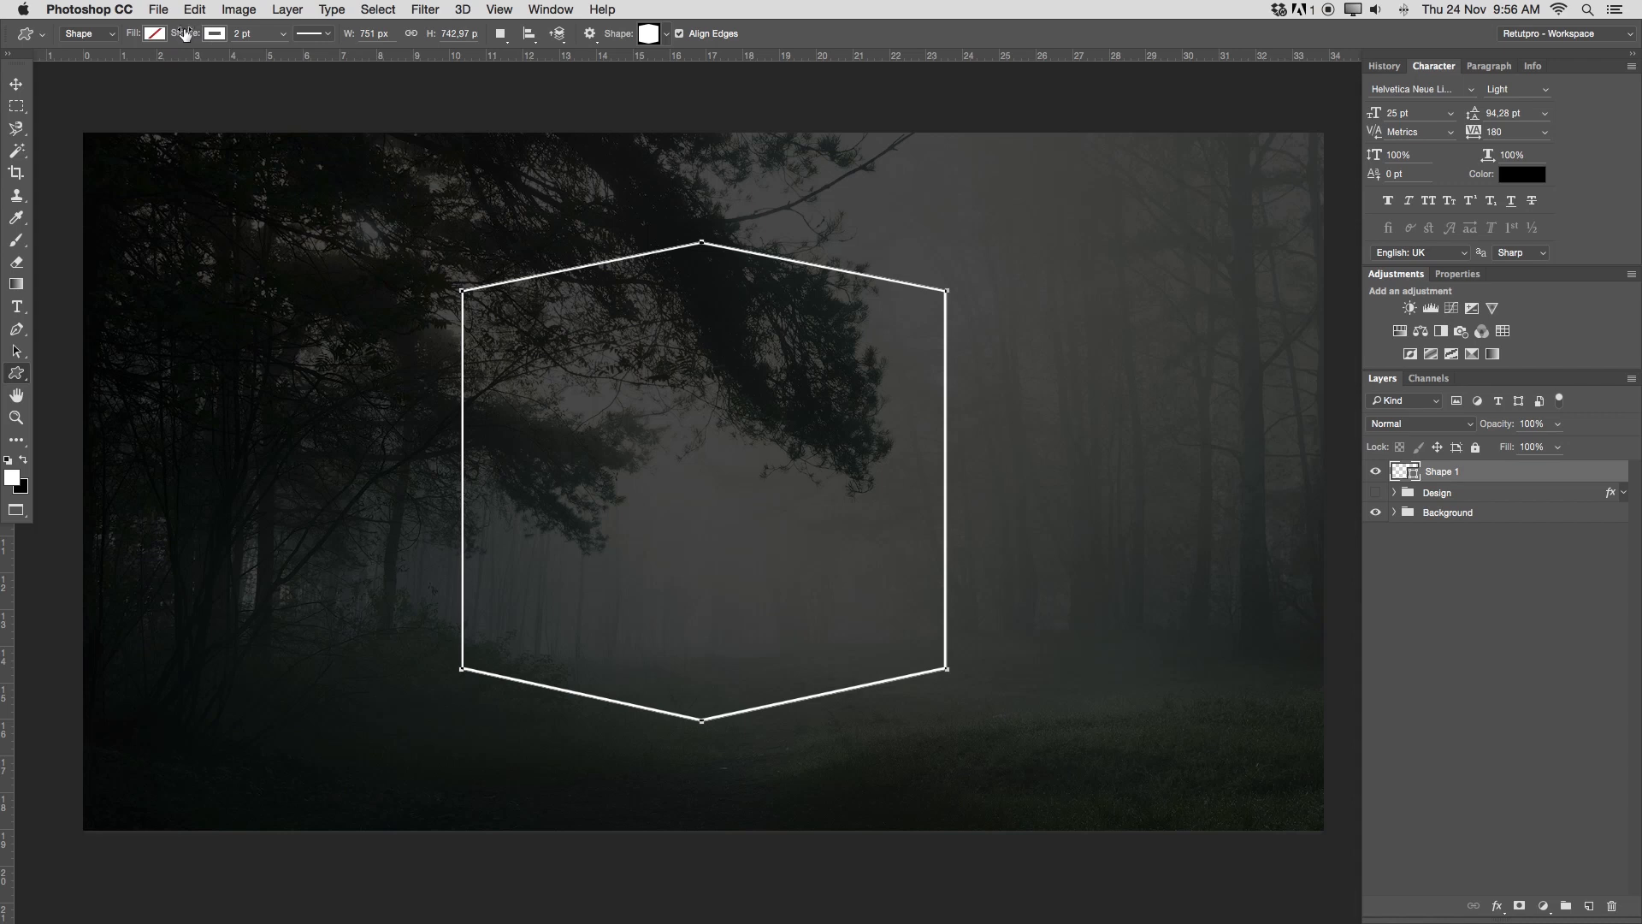
click(215, 33)
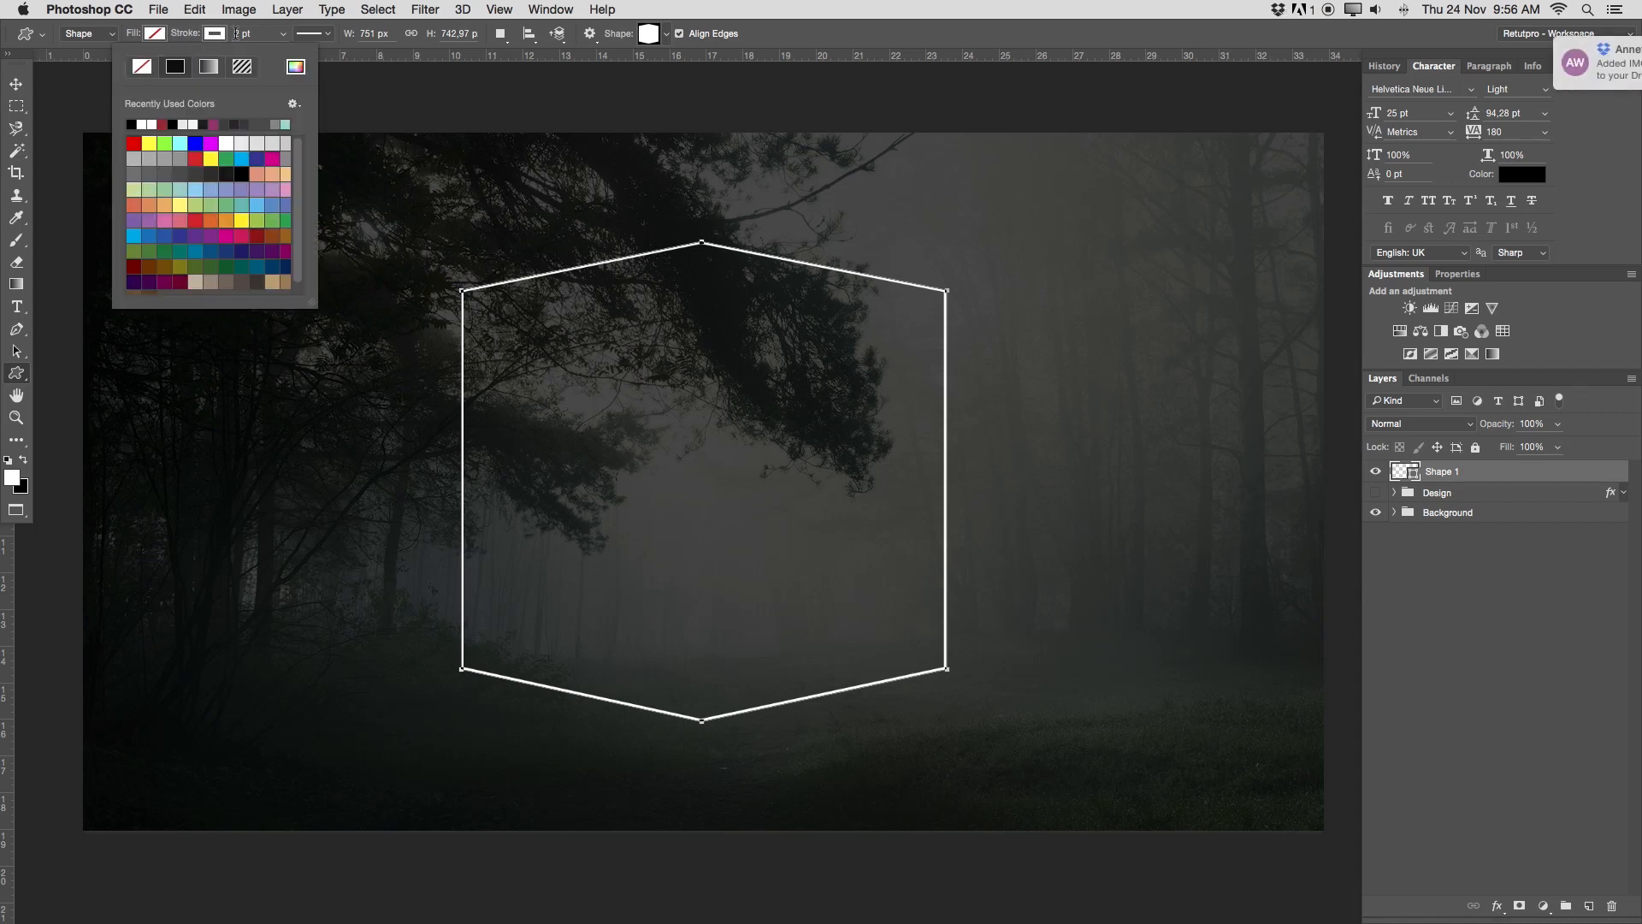
click(144, 126)
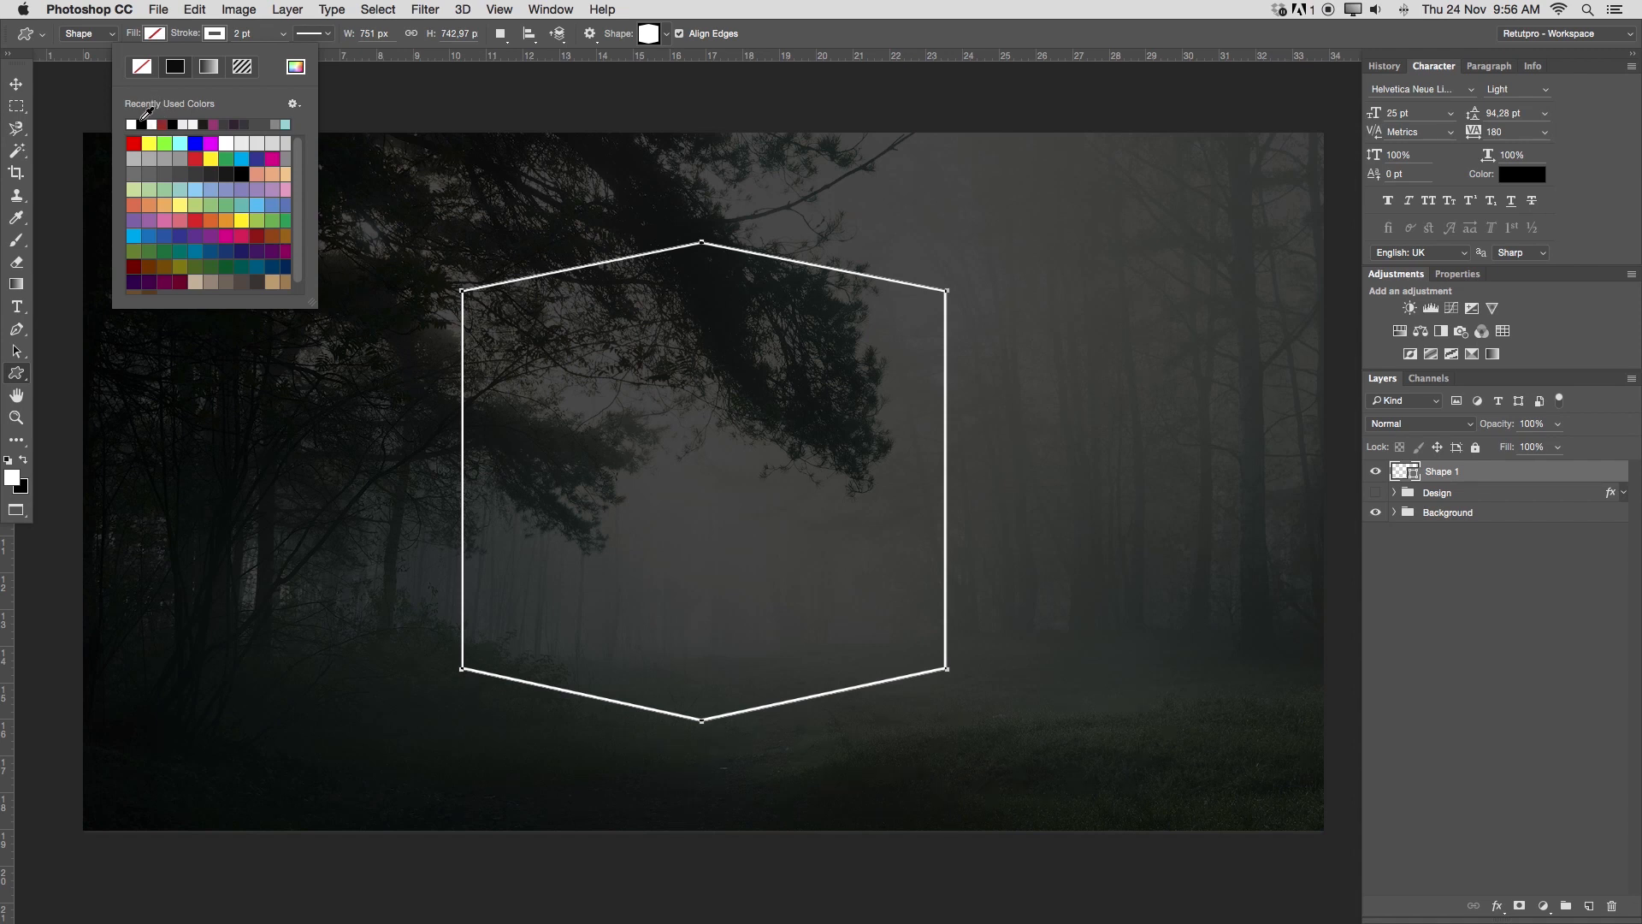
Set the hexagon's stroke width to 16 pt and hide its path outline.
click(245, 34)
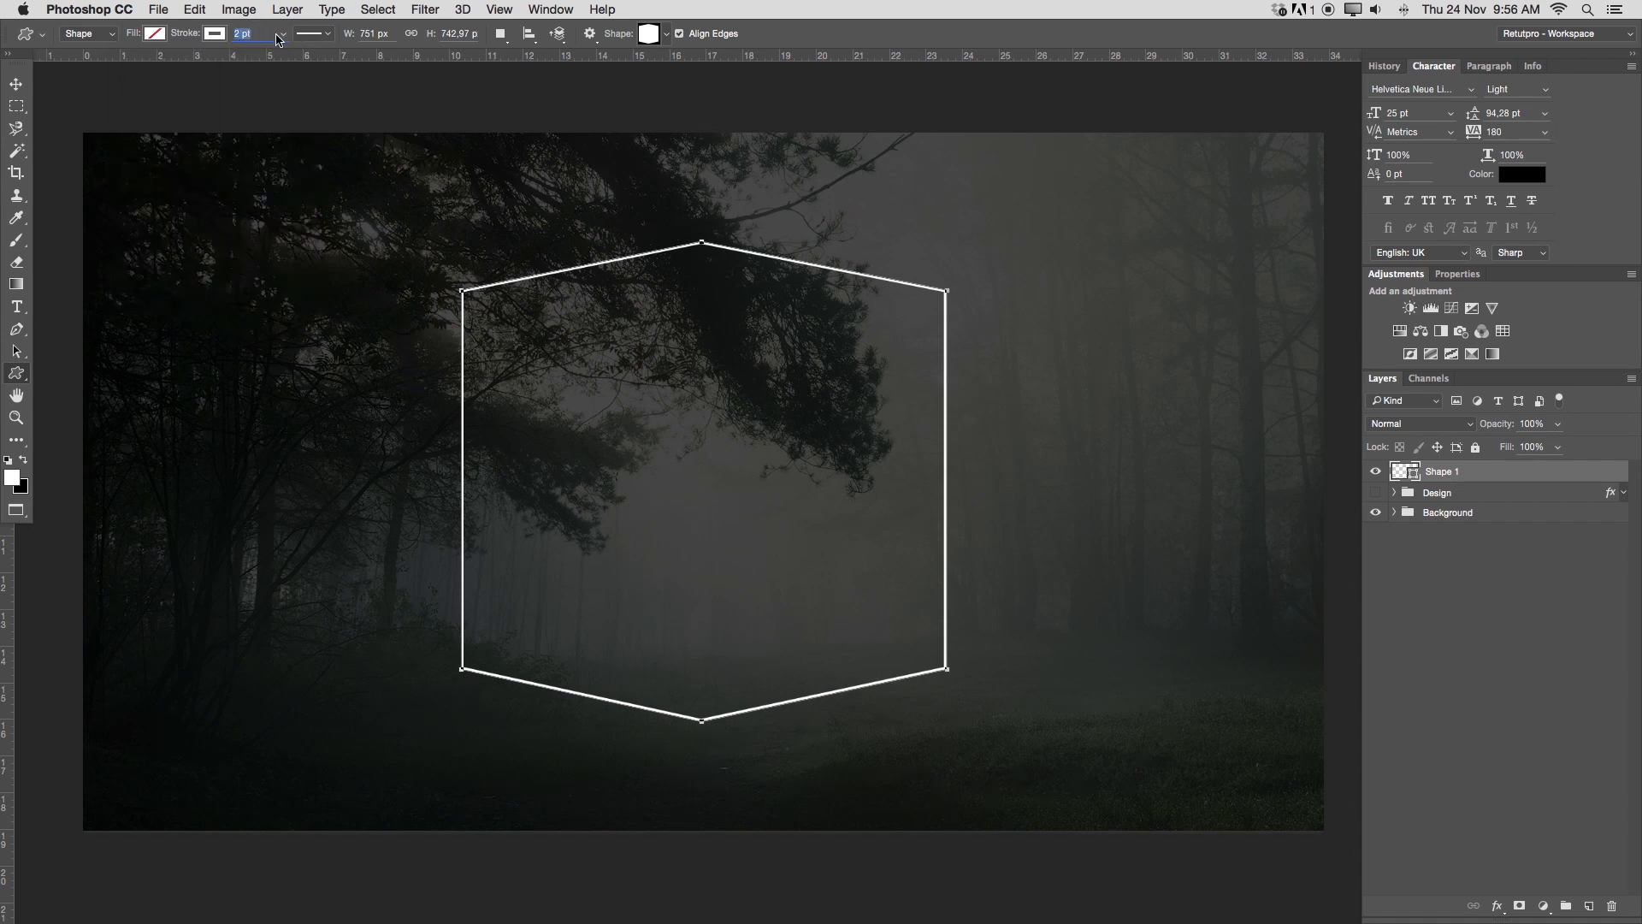
click(283, 33)
drag(283, 49, 304, 56)
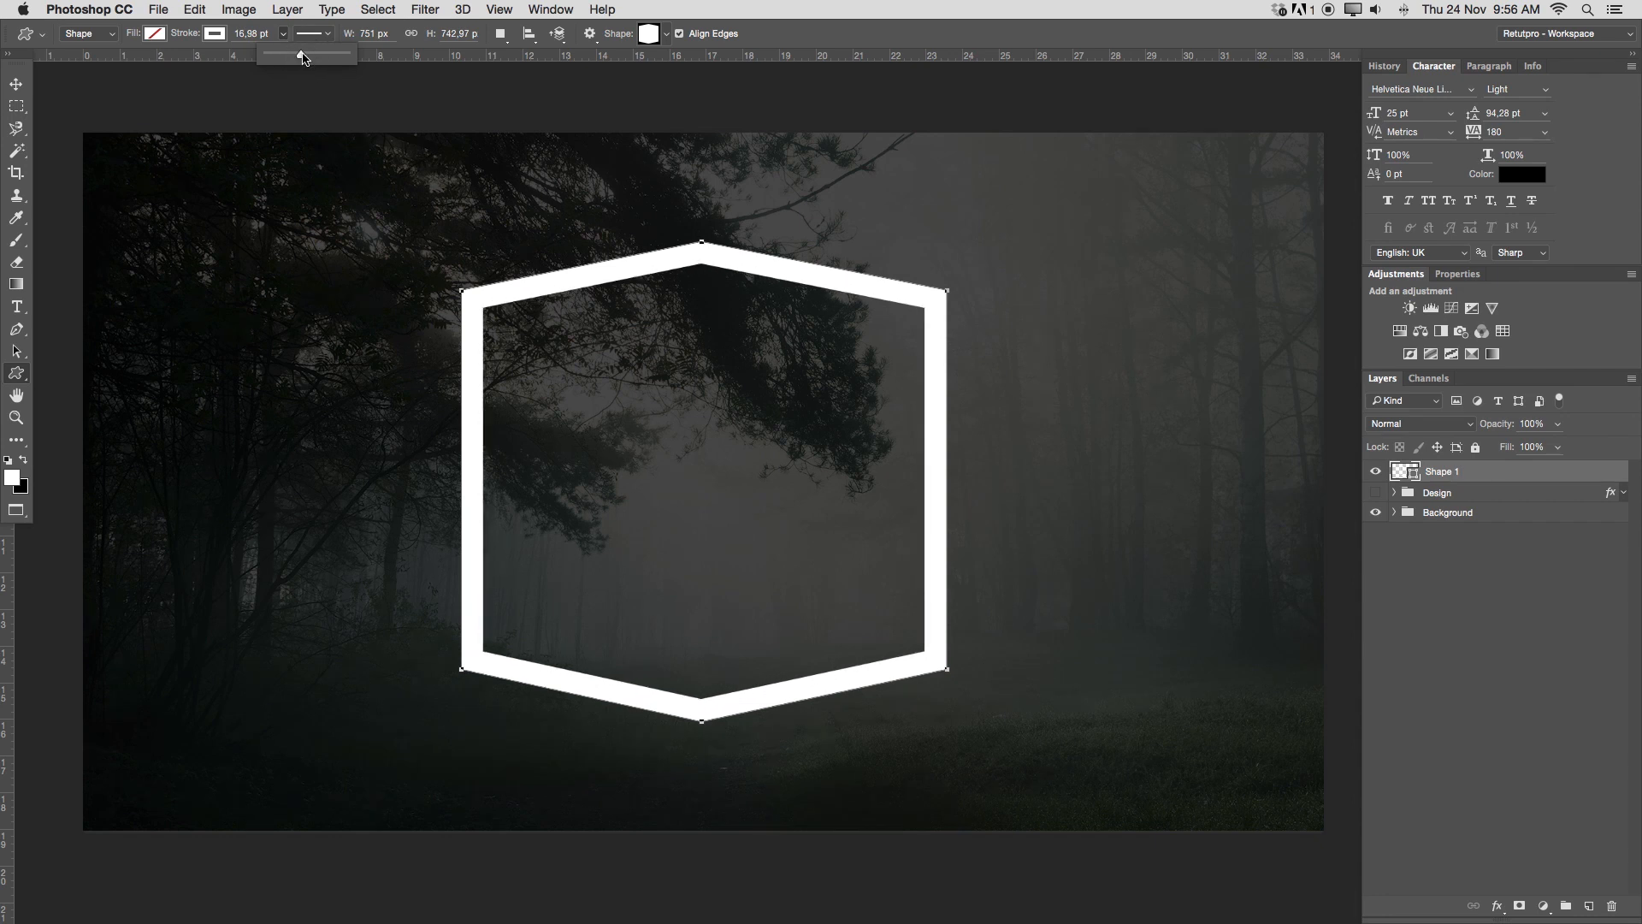
click(301, 56)
click(301, 55)
drag(301, 55, 299, 56)
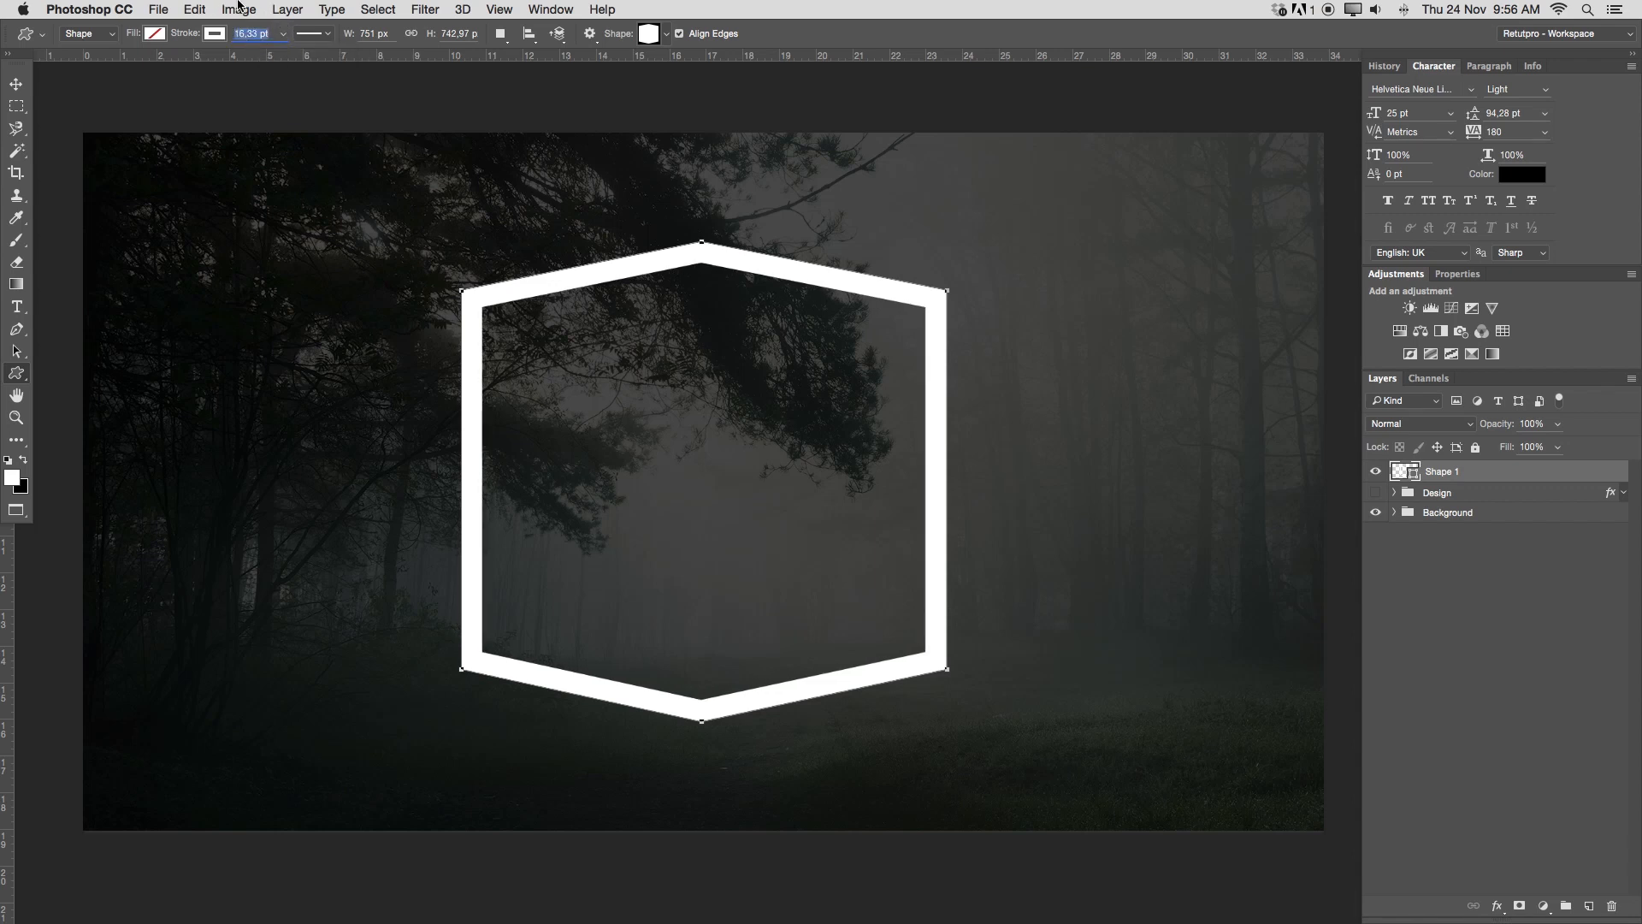
text(16)
click(464, 99)
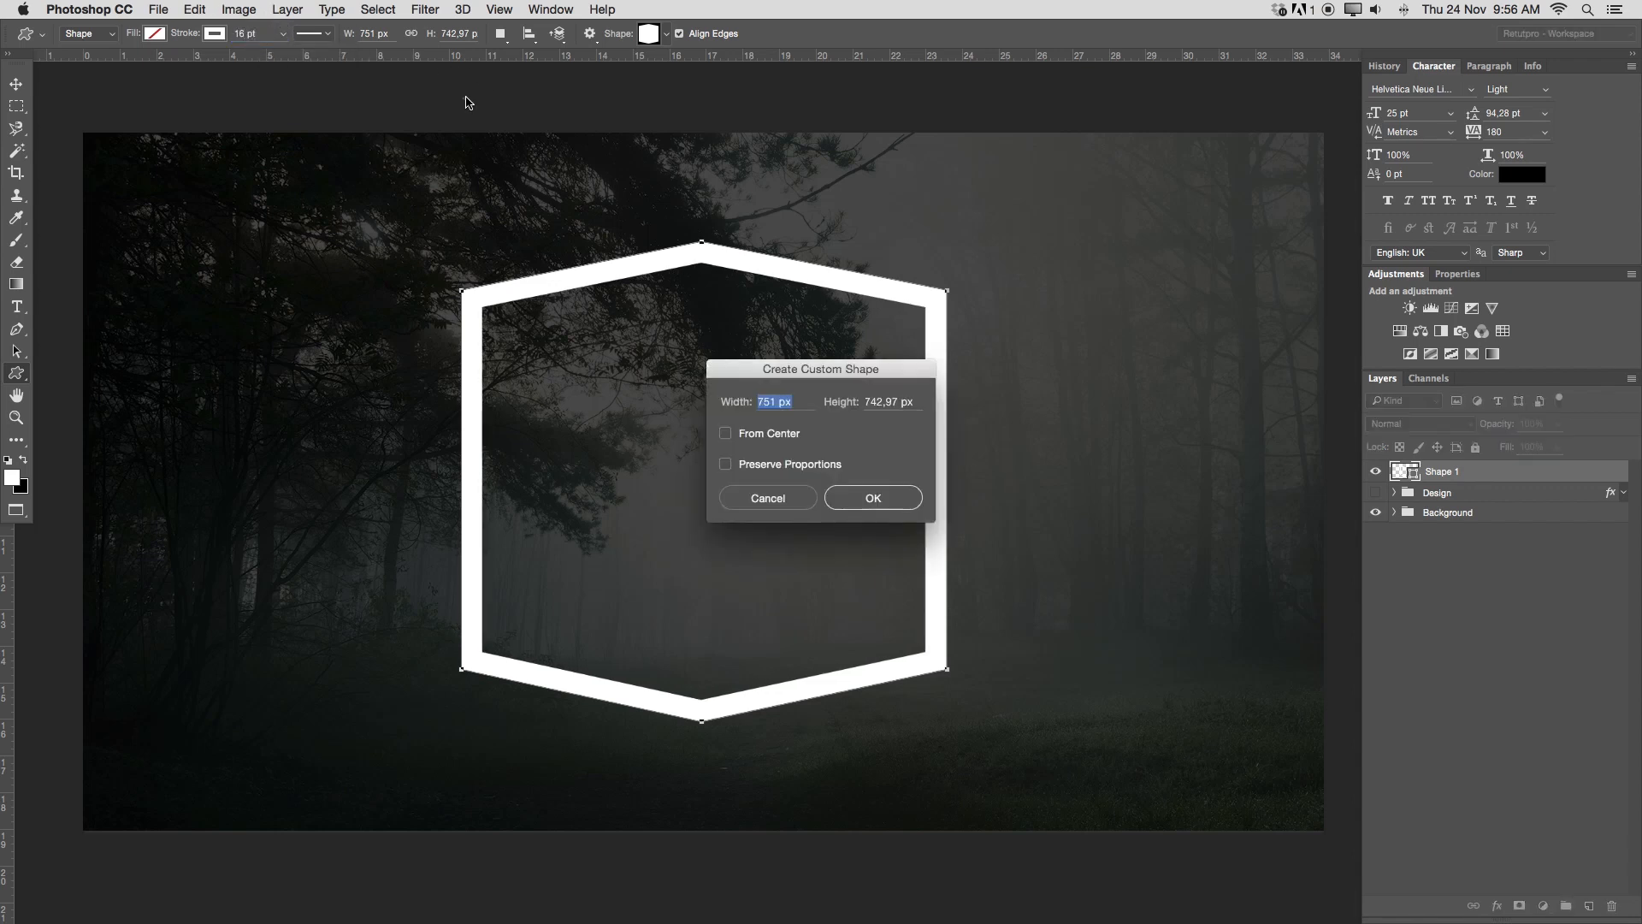
click(772, 499)
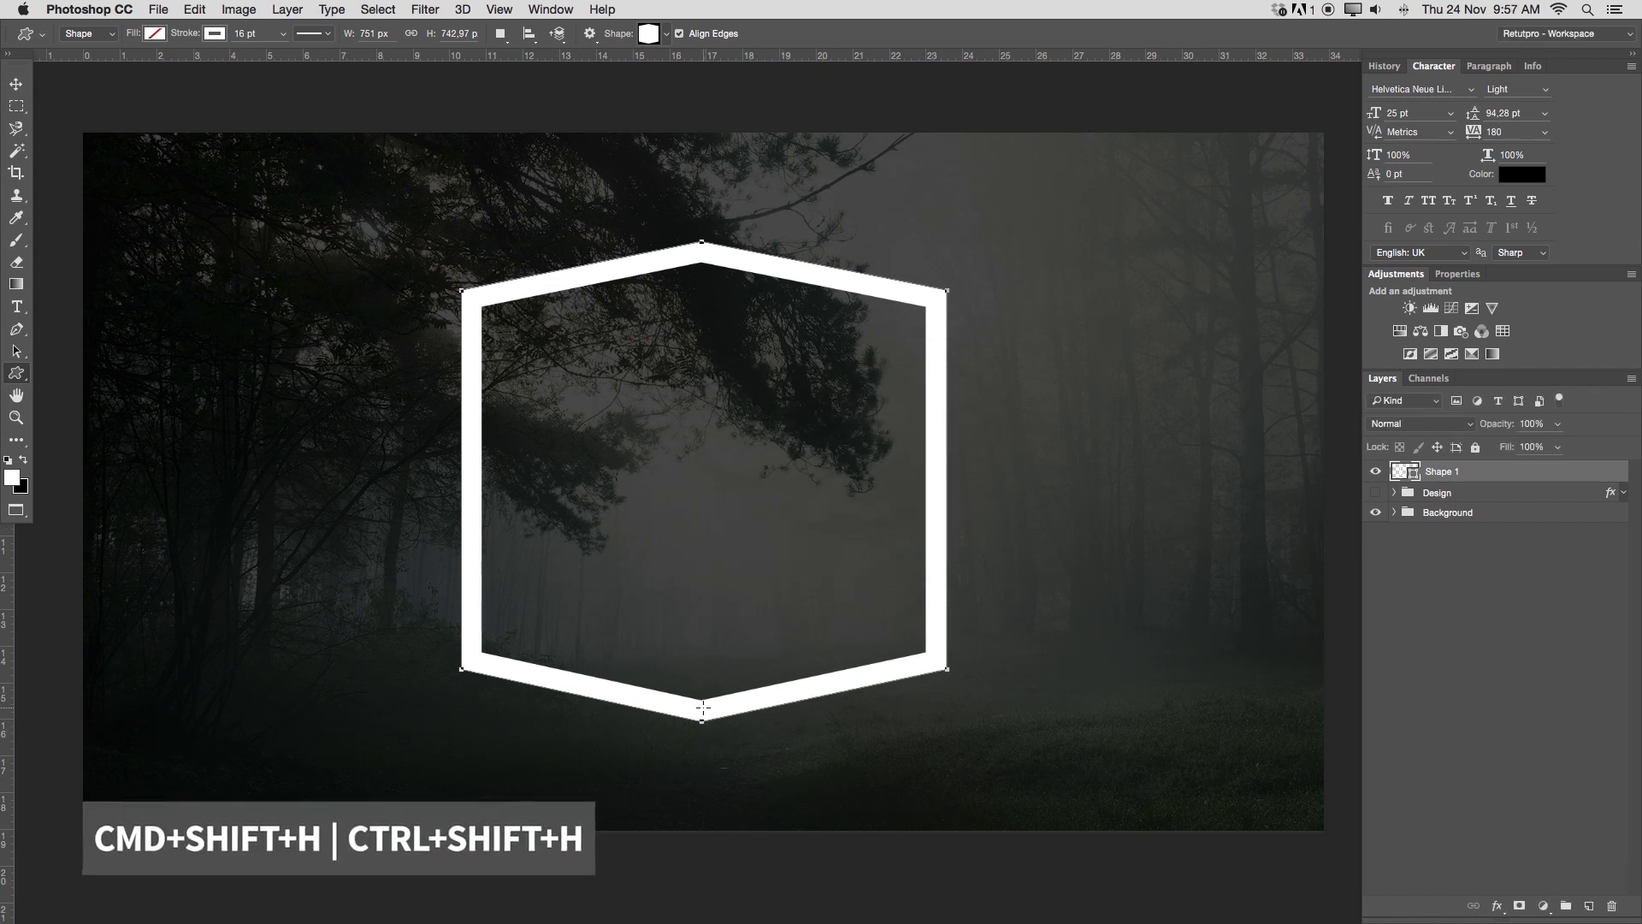
key(super+shift+h)
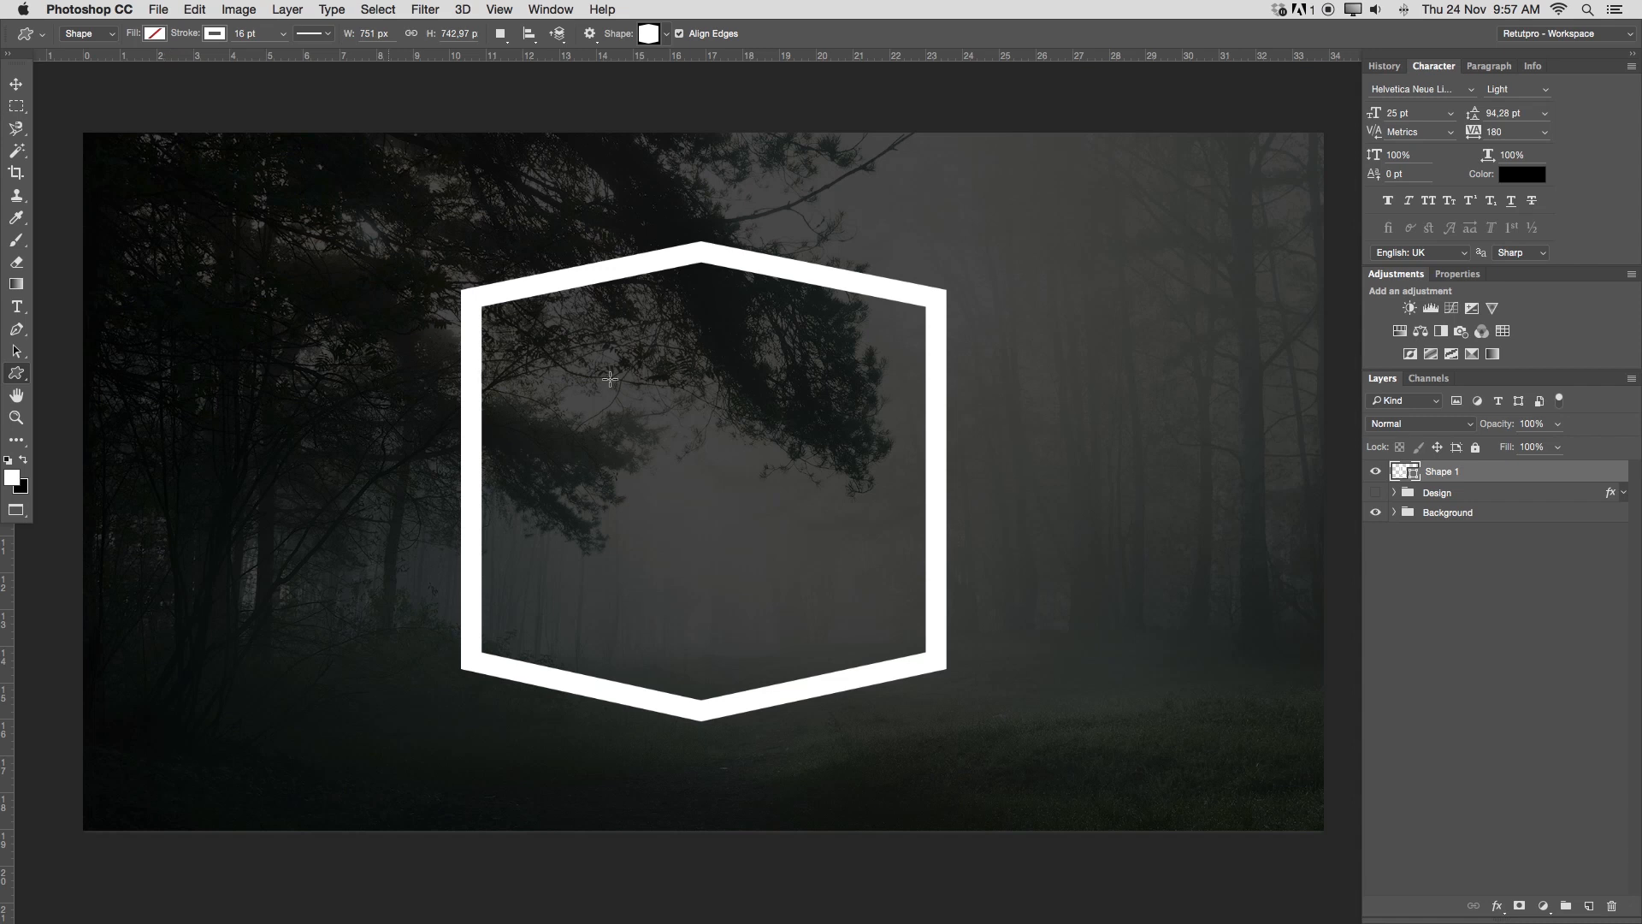
Add a wide text box across the middle of the hexagon containing the word BISTRO.
key(t)
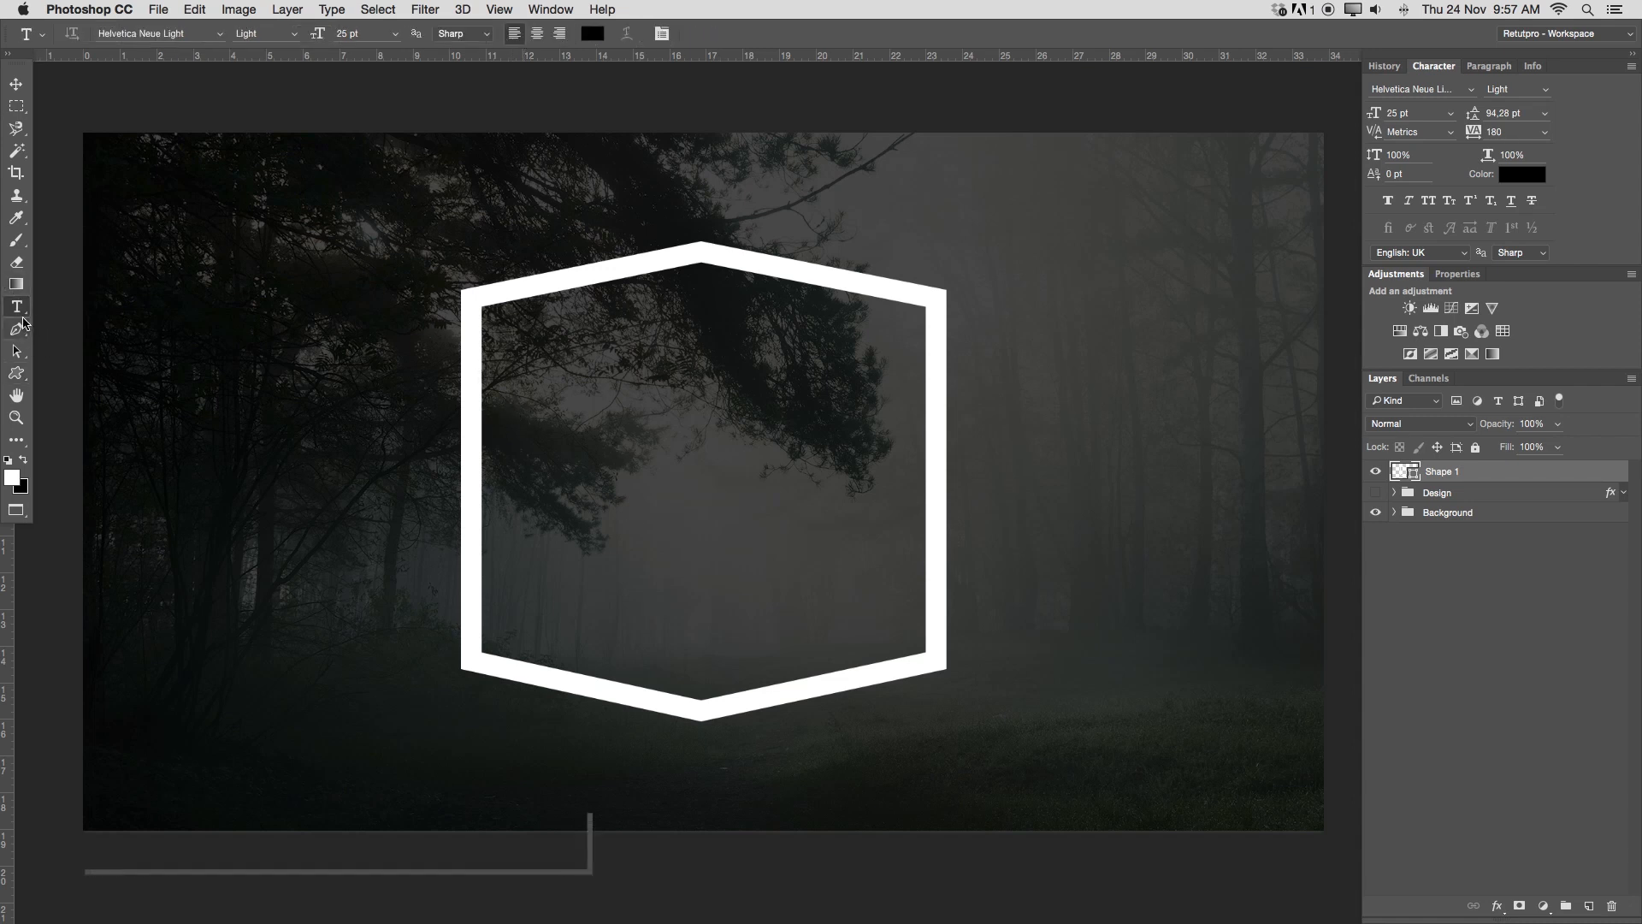
drag(355, 391, 1107, 617)
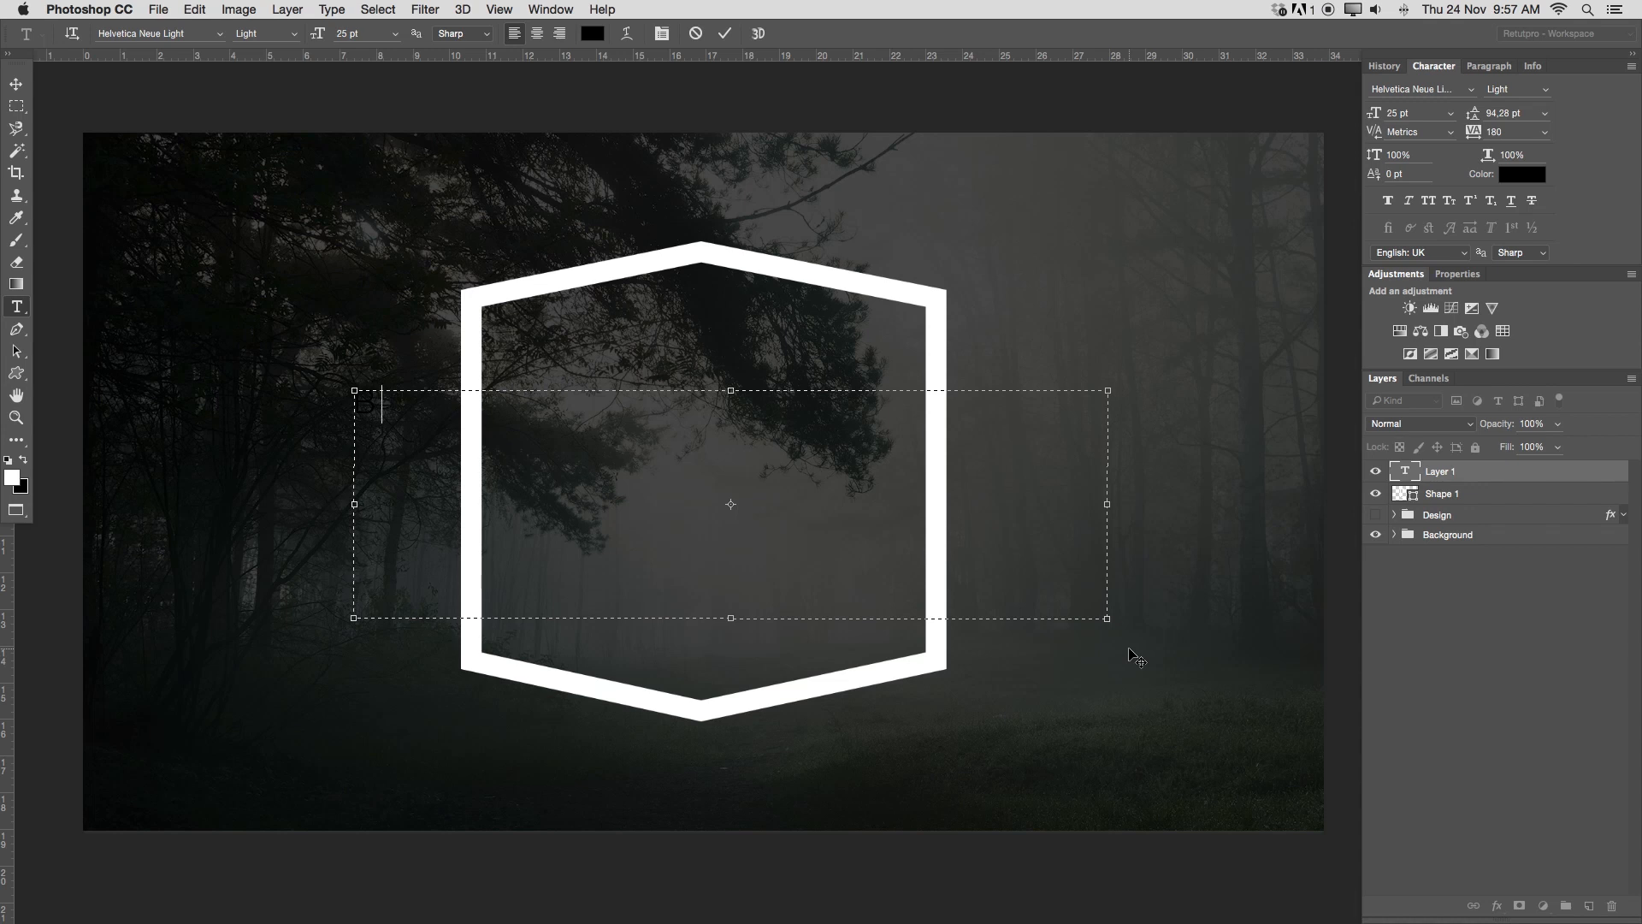
text(BISTRO)
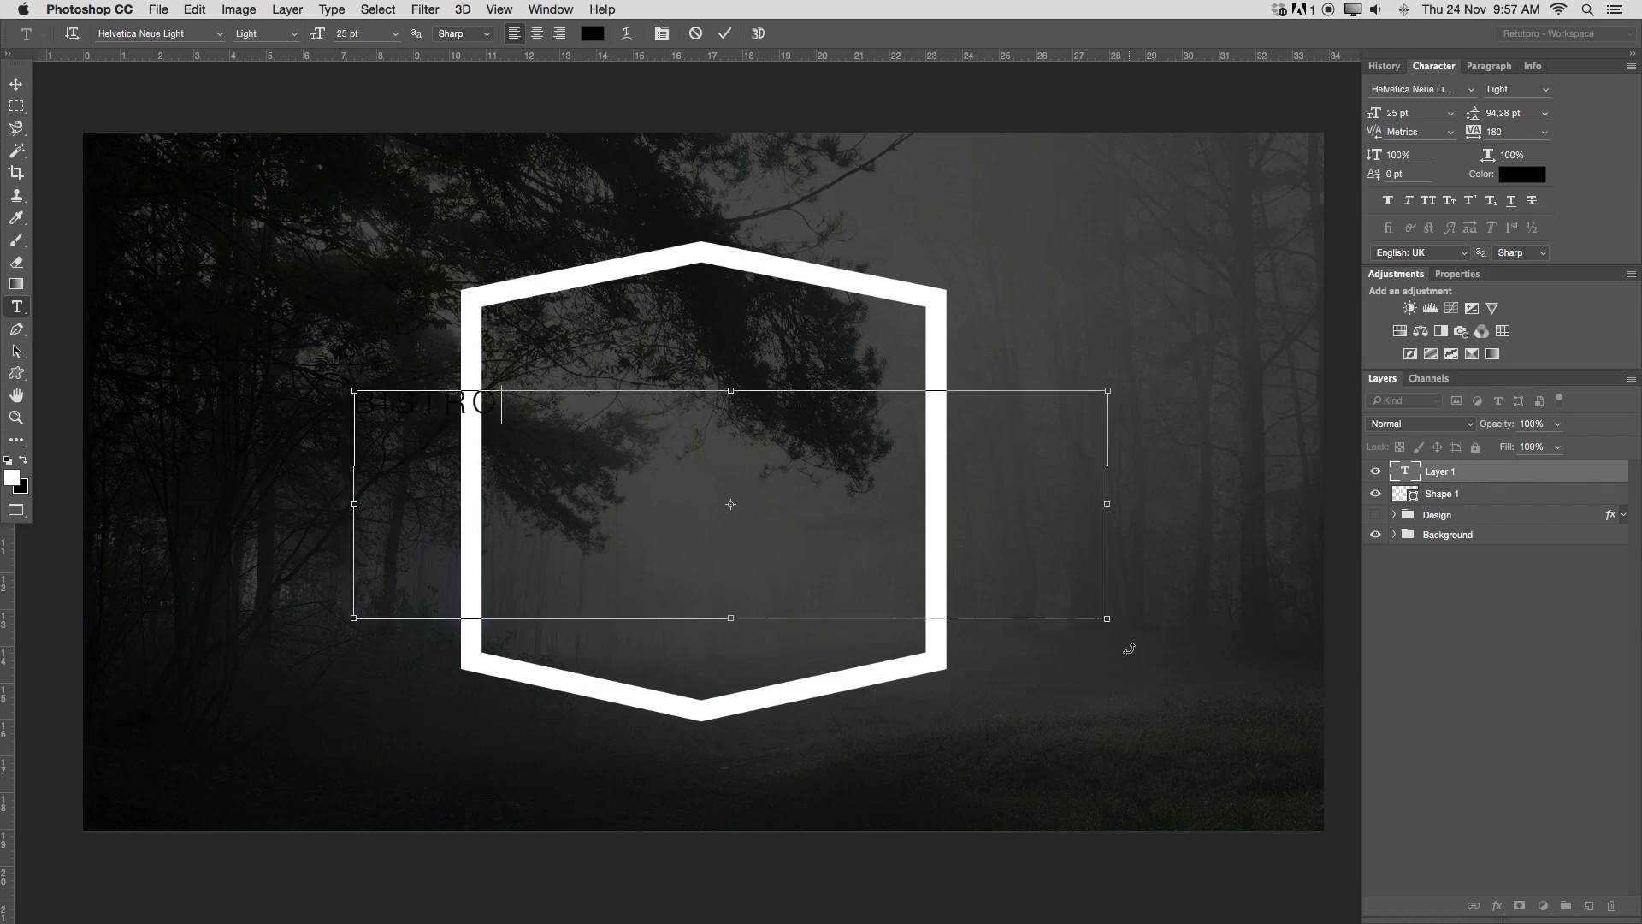
Change the colour of all the BISTRO text to white (ffffff).
key(super+a)
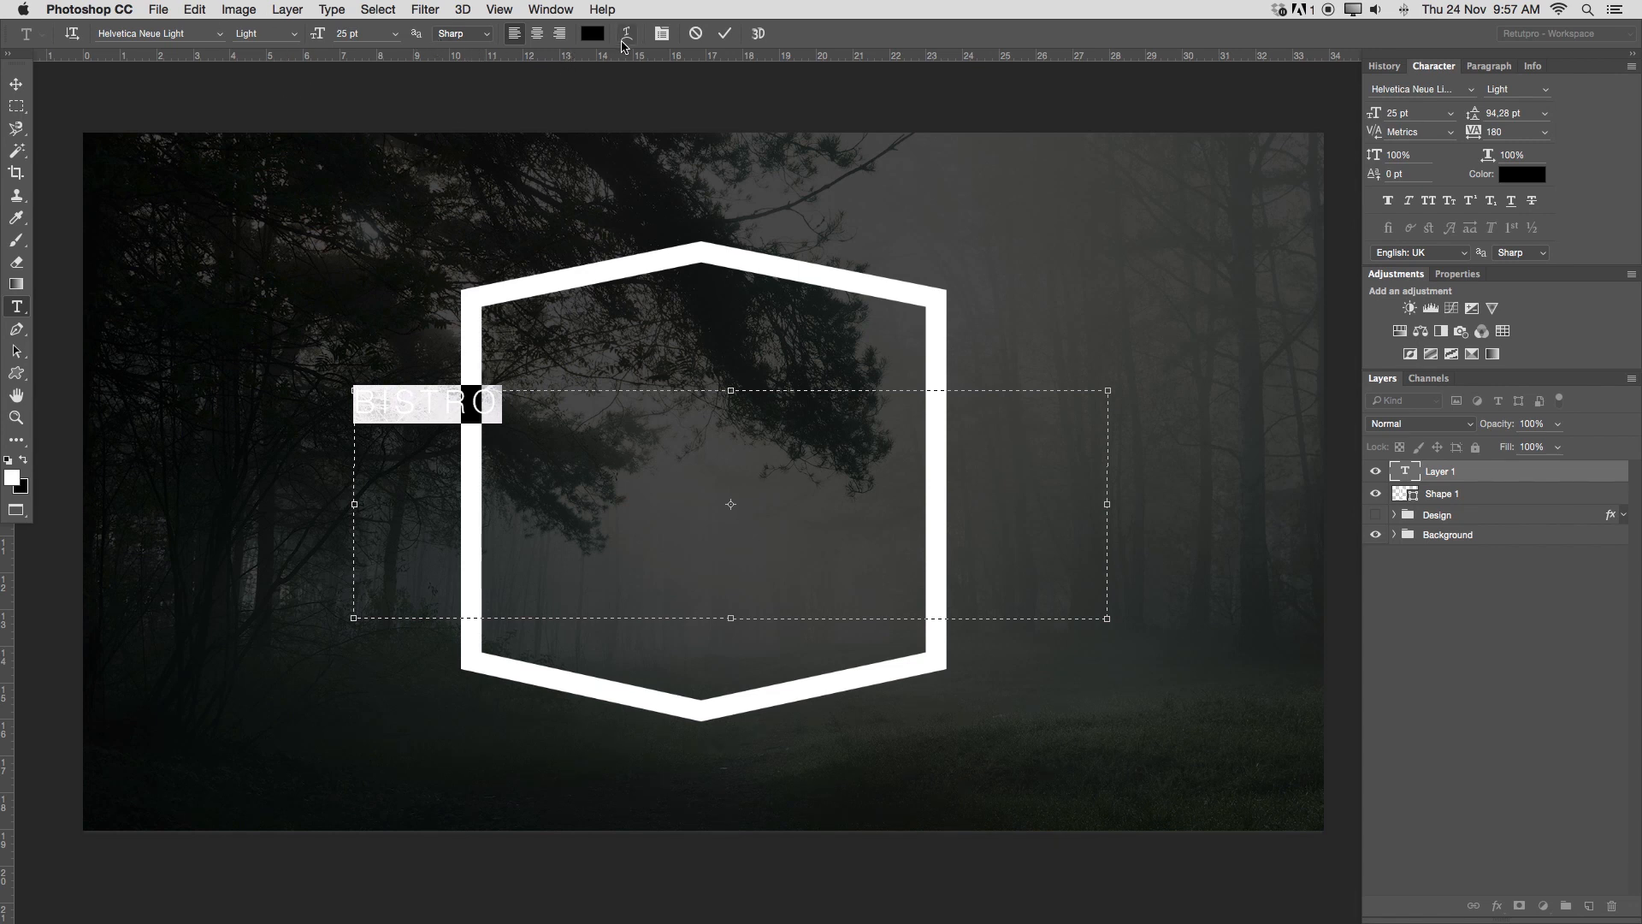
click(592, 33)
text(ffffff)
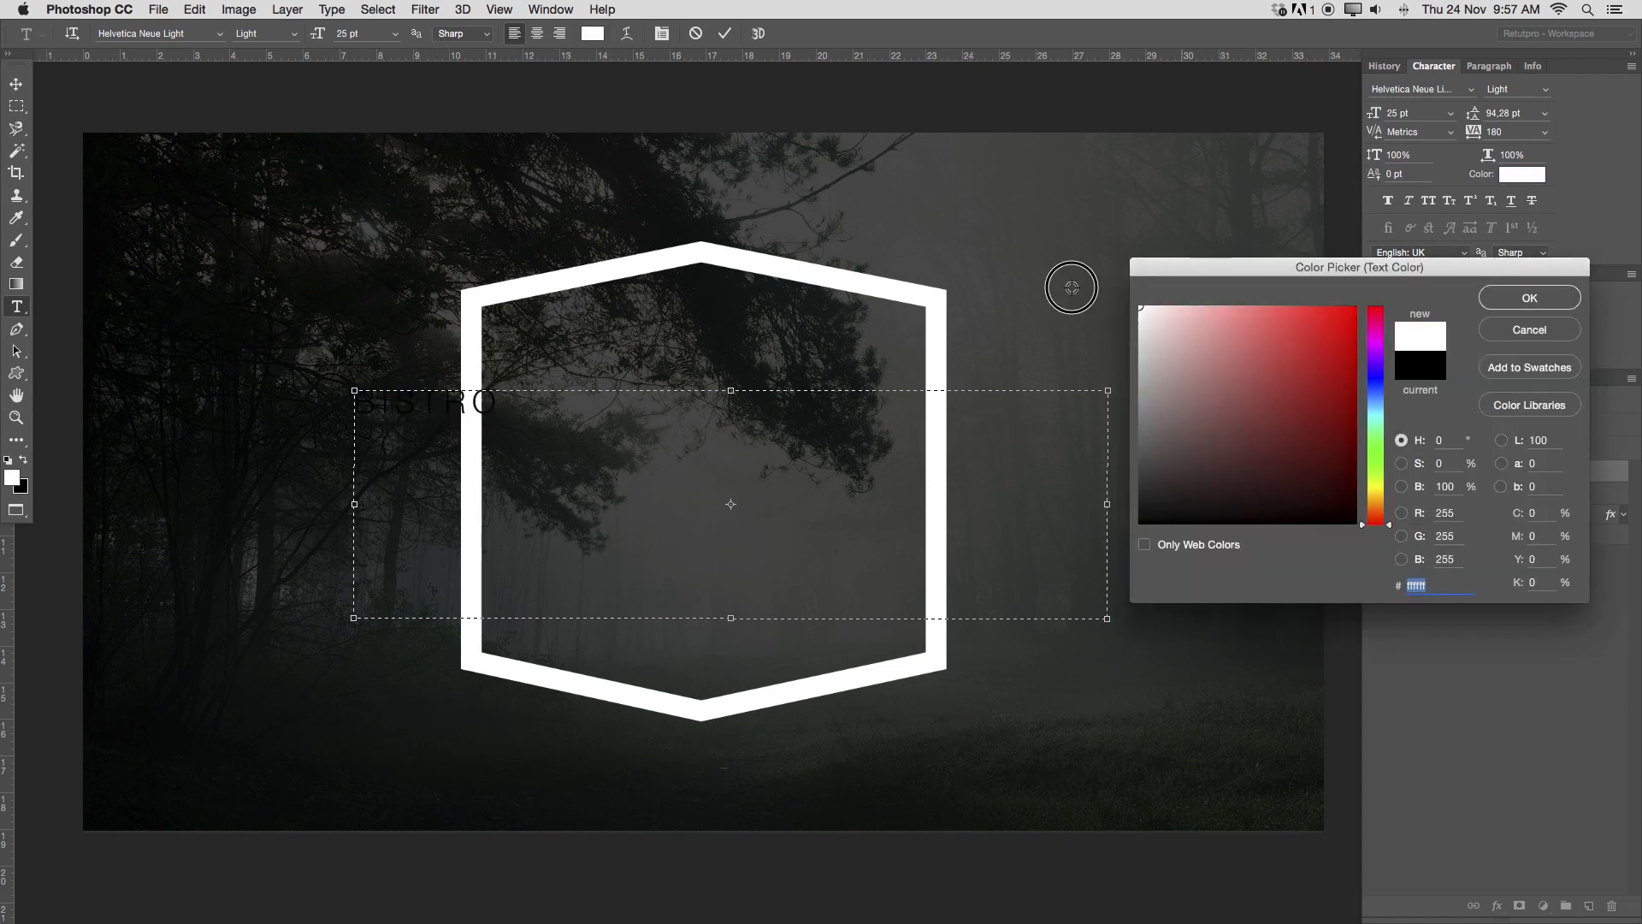
click(1505, 305)
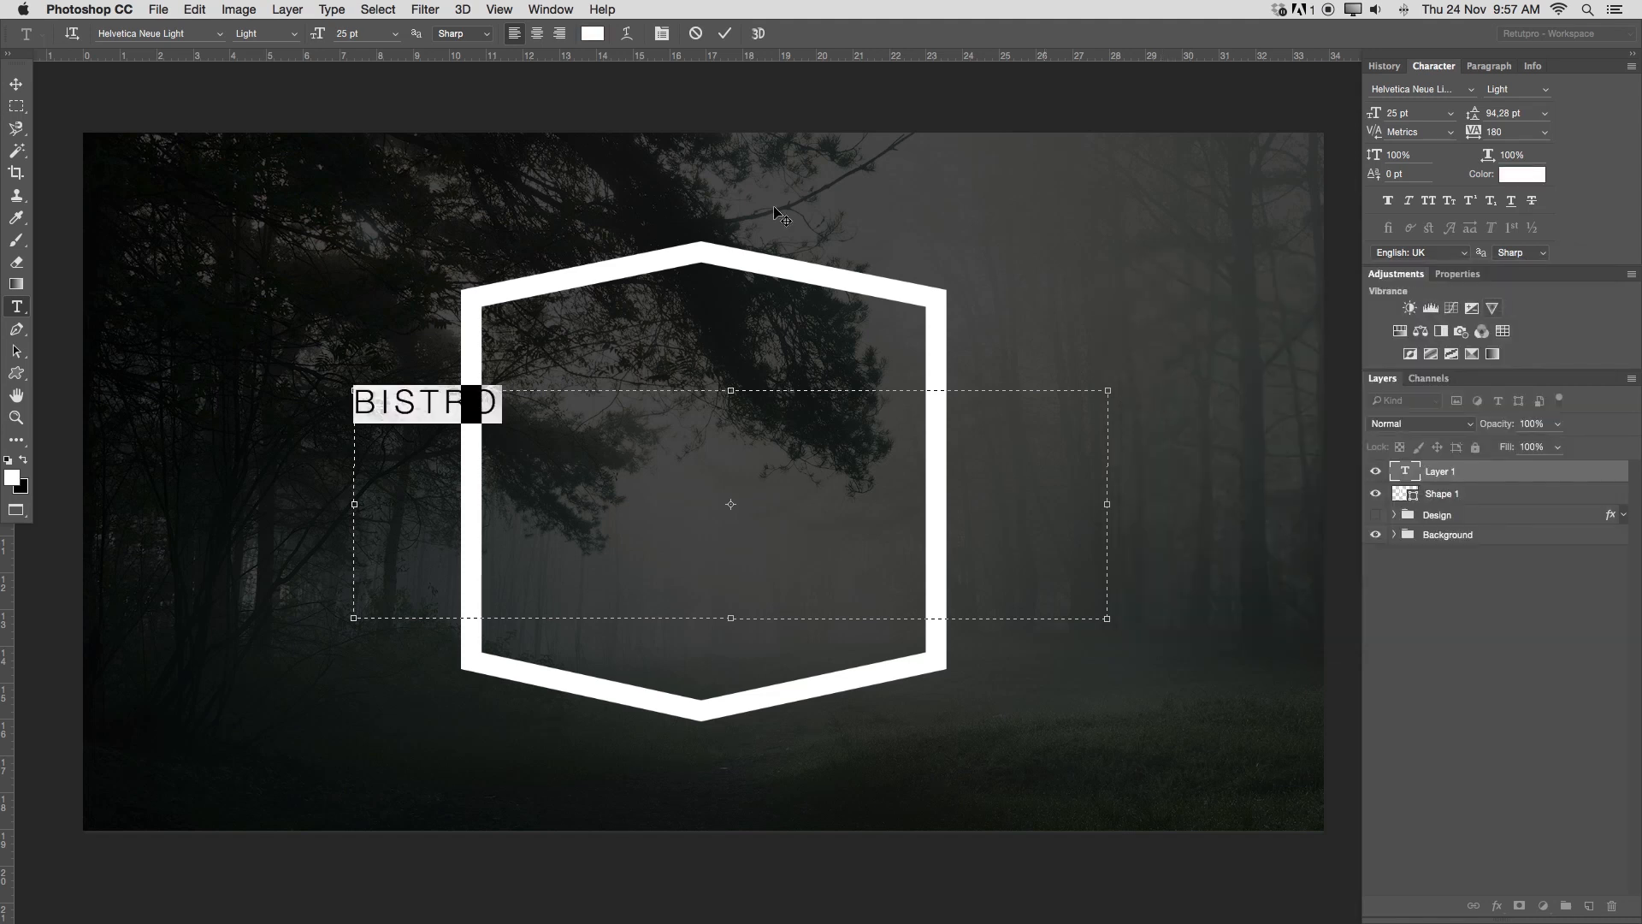
Set the font of the BISTRO text to Saniretro Regular.
click(221, 33)
drag(506, 262, 511, 79)
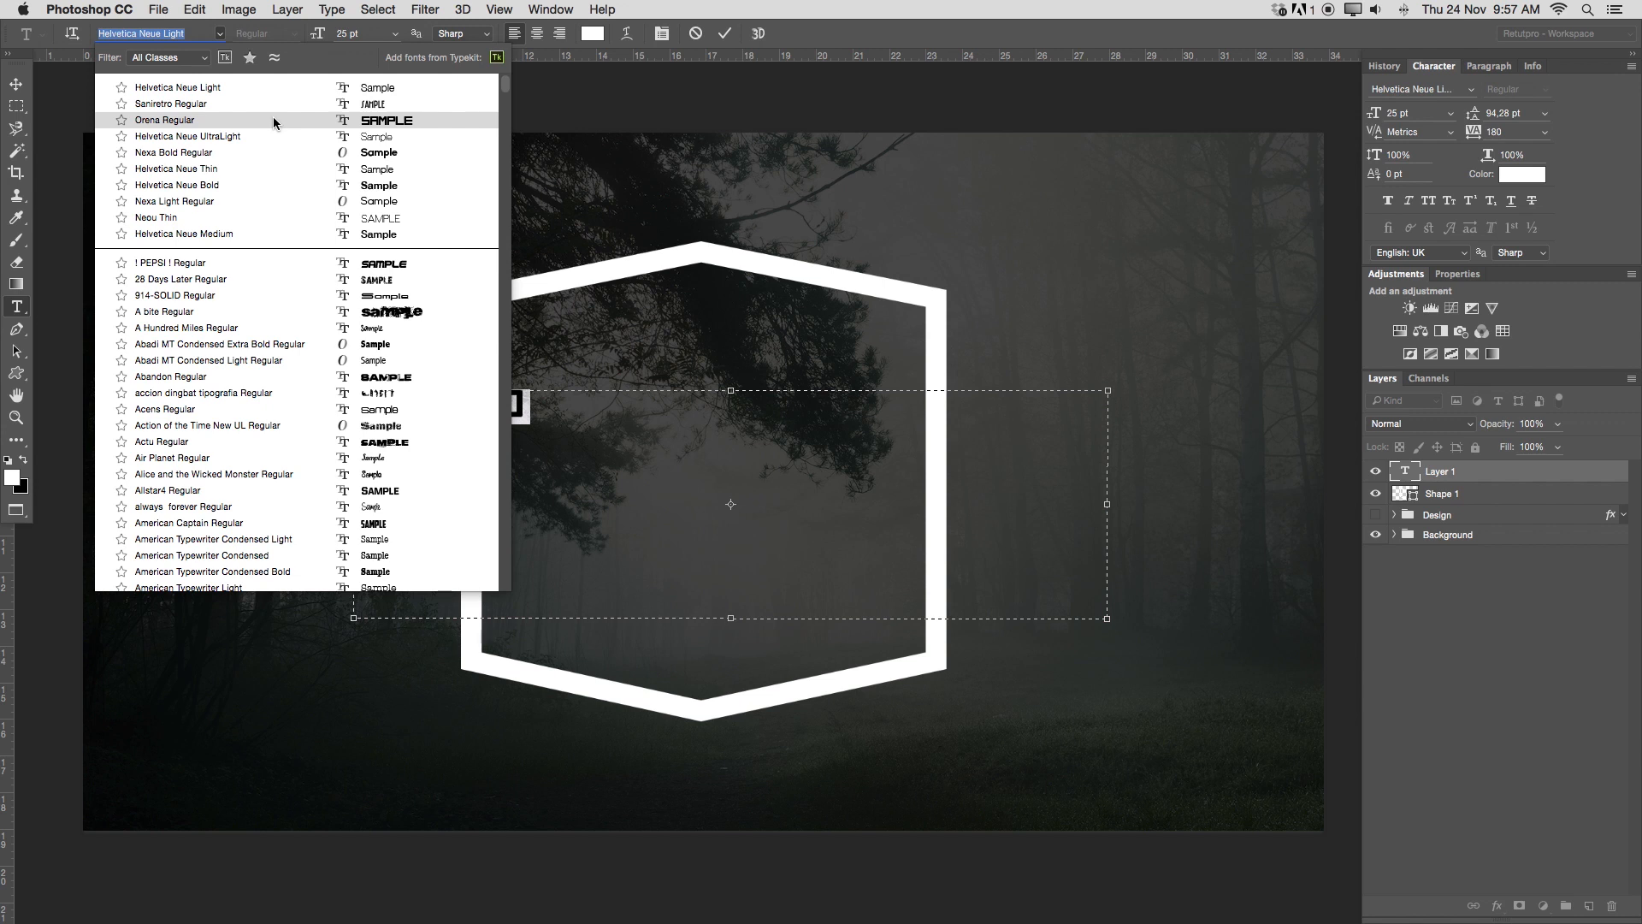
click(172, 104)
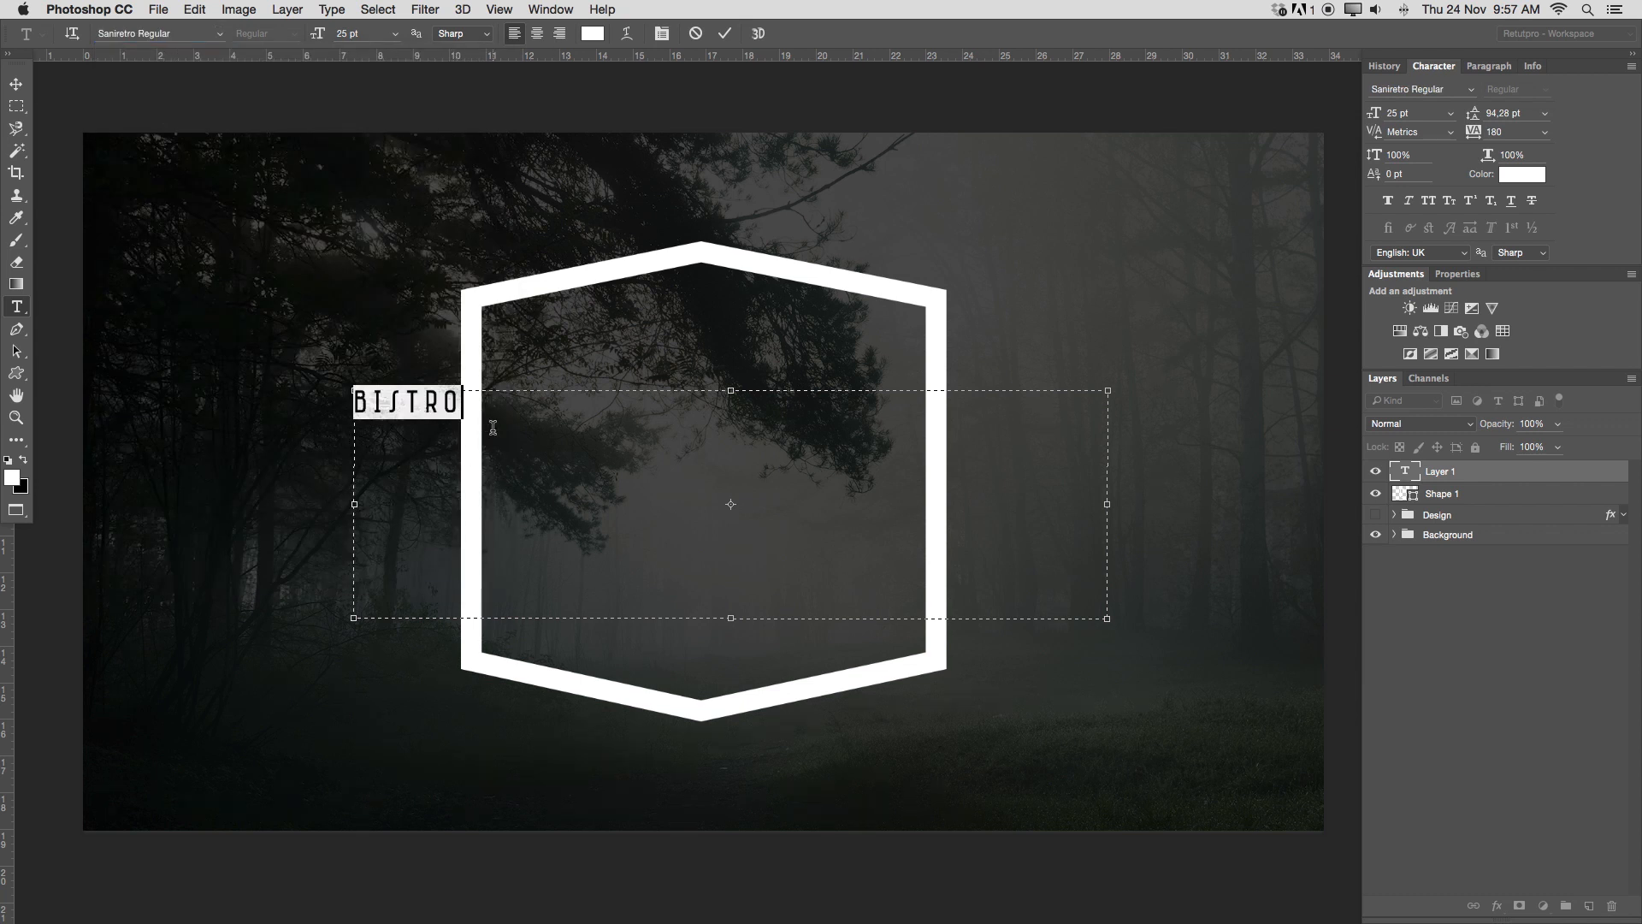
Enlarge the BISTRO text, trying 160 pt before setting its font size to 161 pt.
click(347, 33)
text(160)
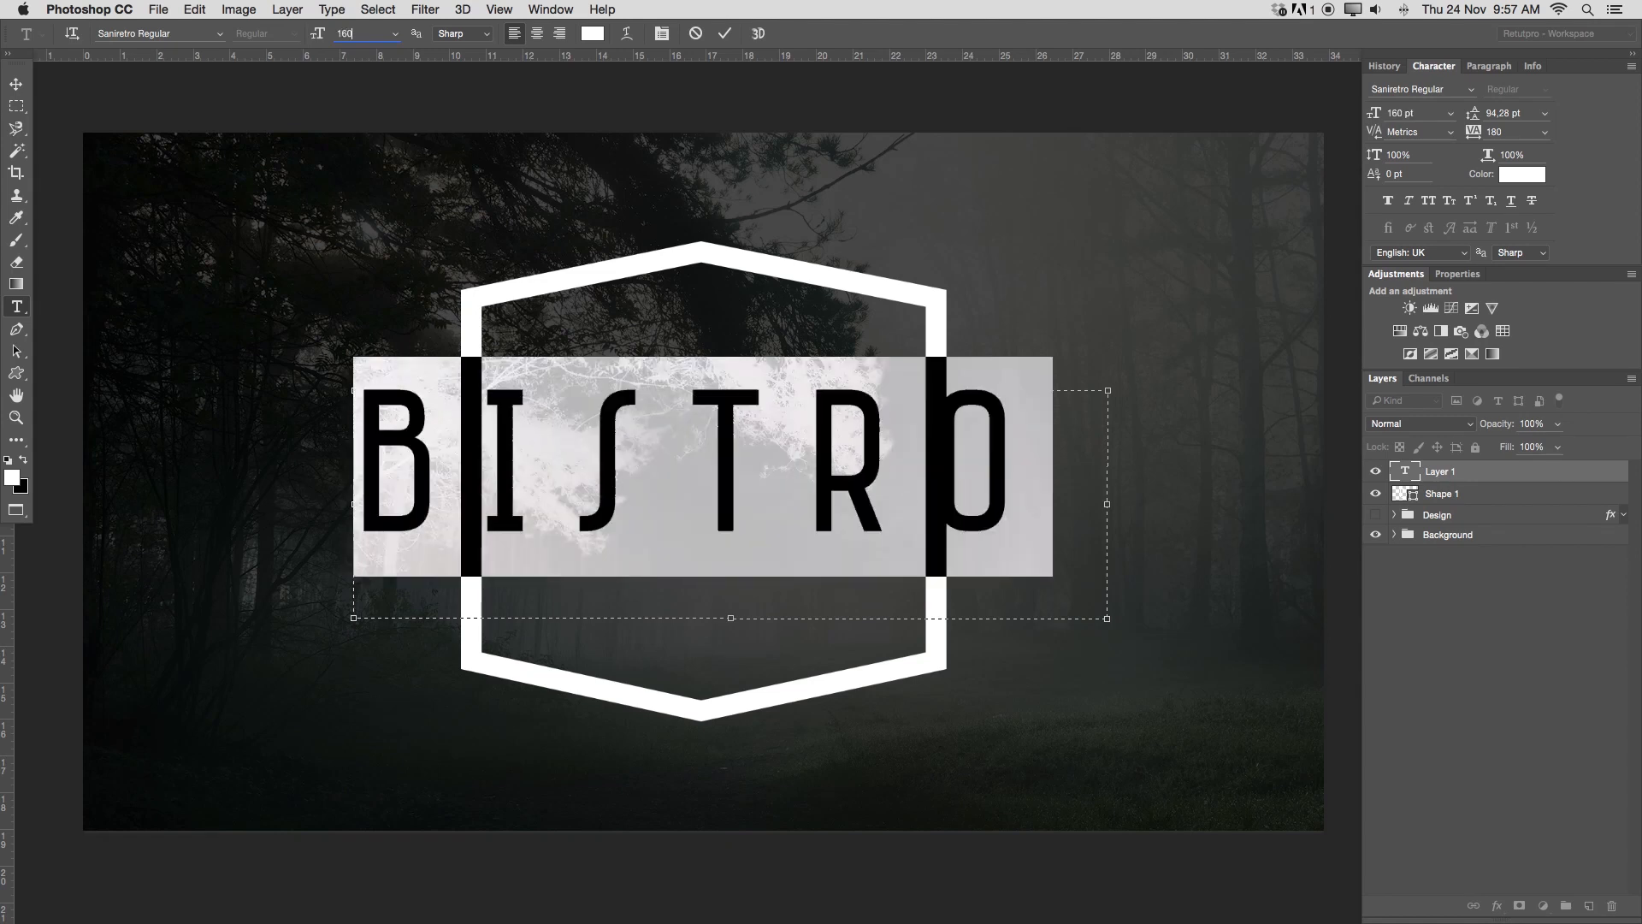
key(BackSpace)
text(1)
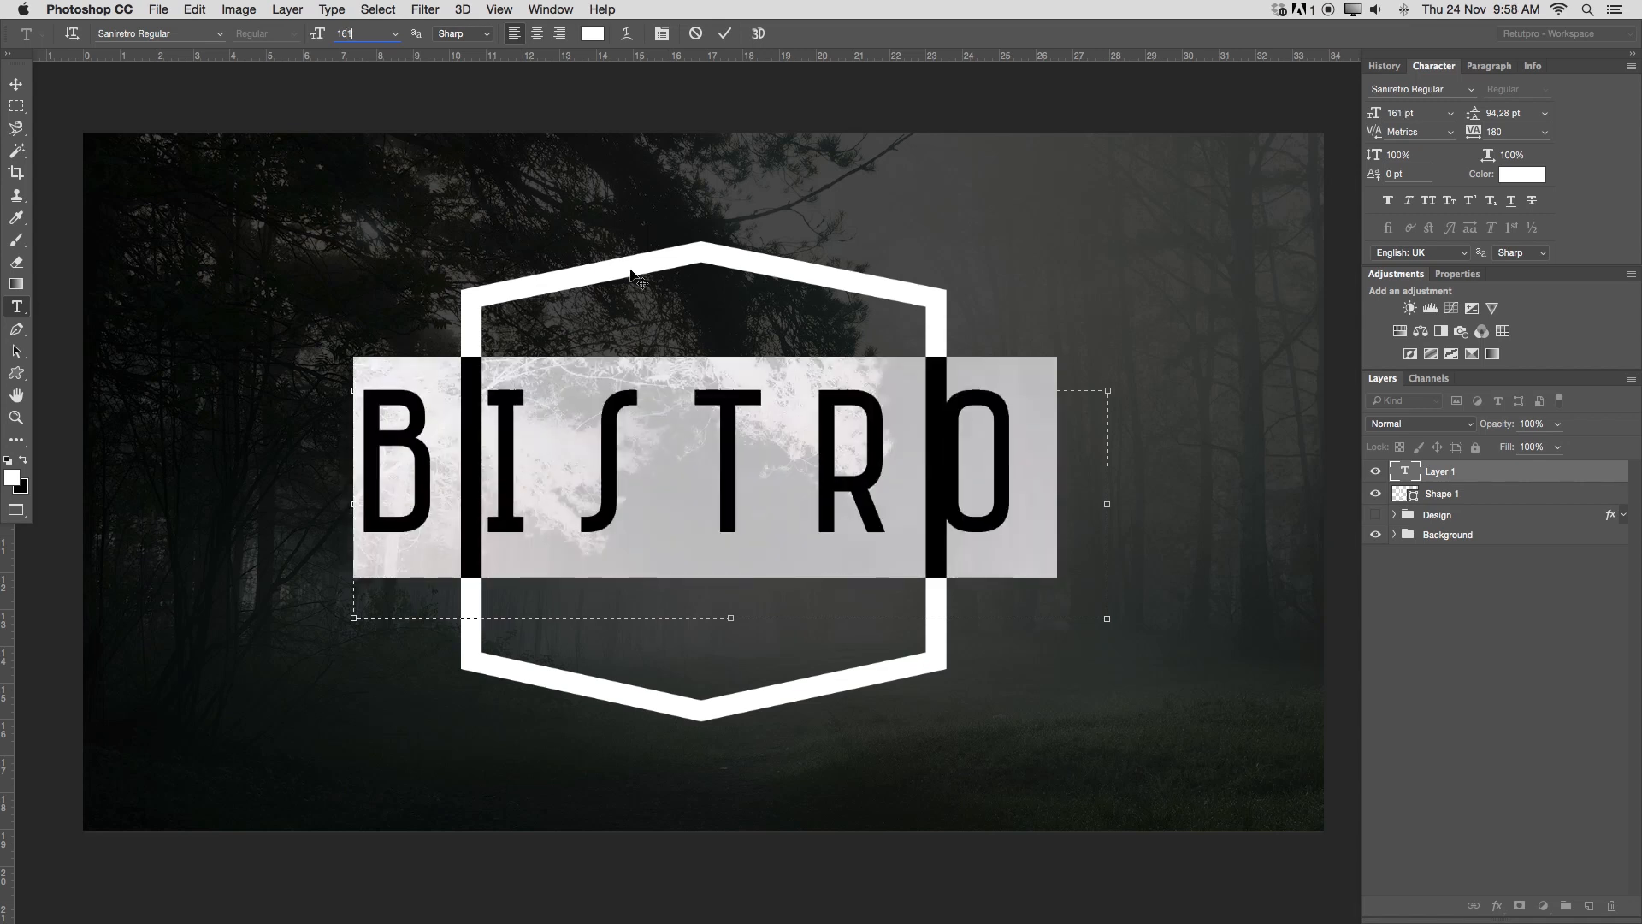
Commit the edit of the BISTRO text.
click(1518, 133)
click(550, 9)
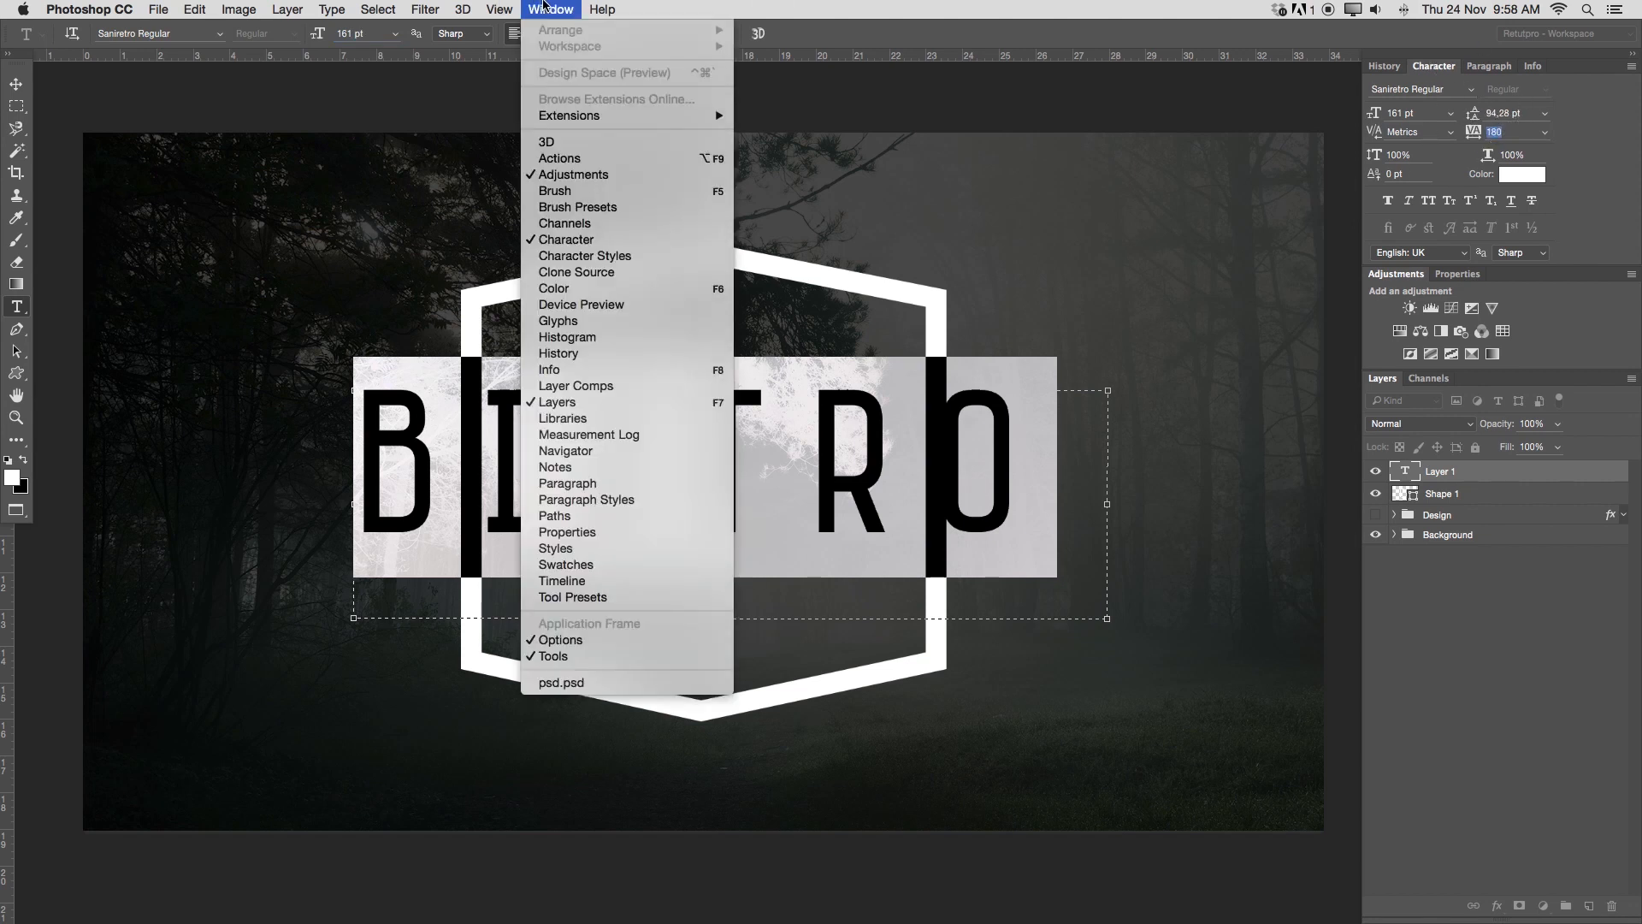
click(546, 238)
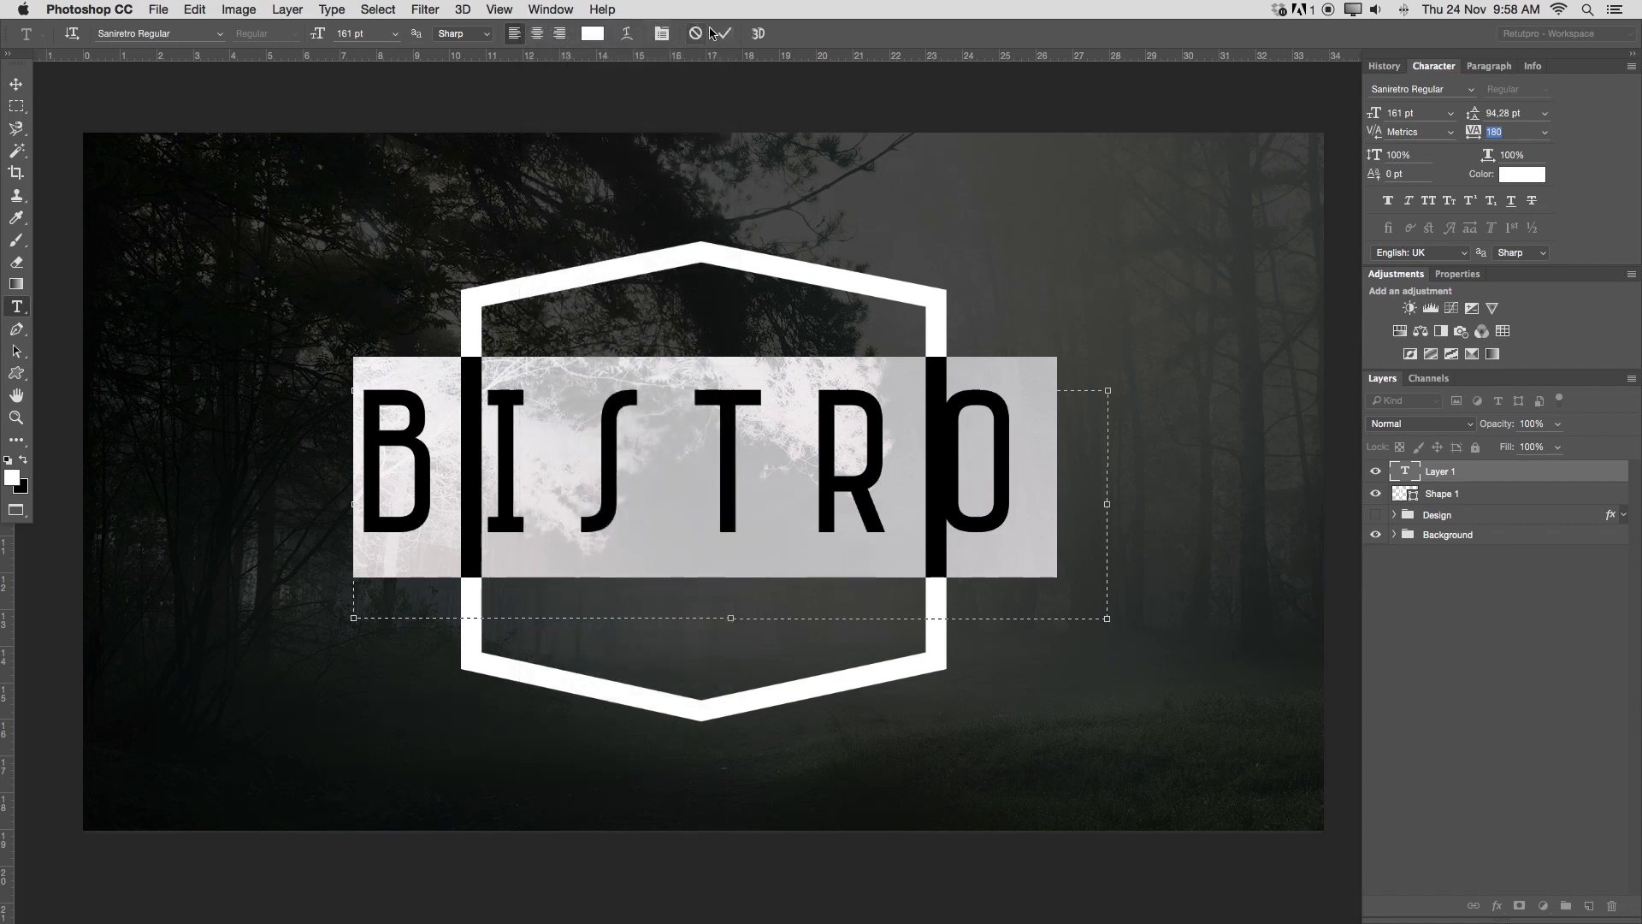
click(724, 33)
Move the BISTRO text slightly down and to the right so it sits centred across the hexagon frame.
click(18, 104)
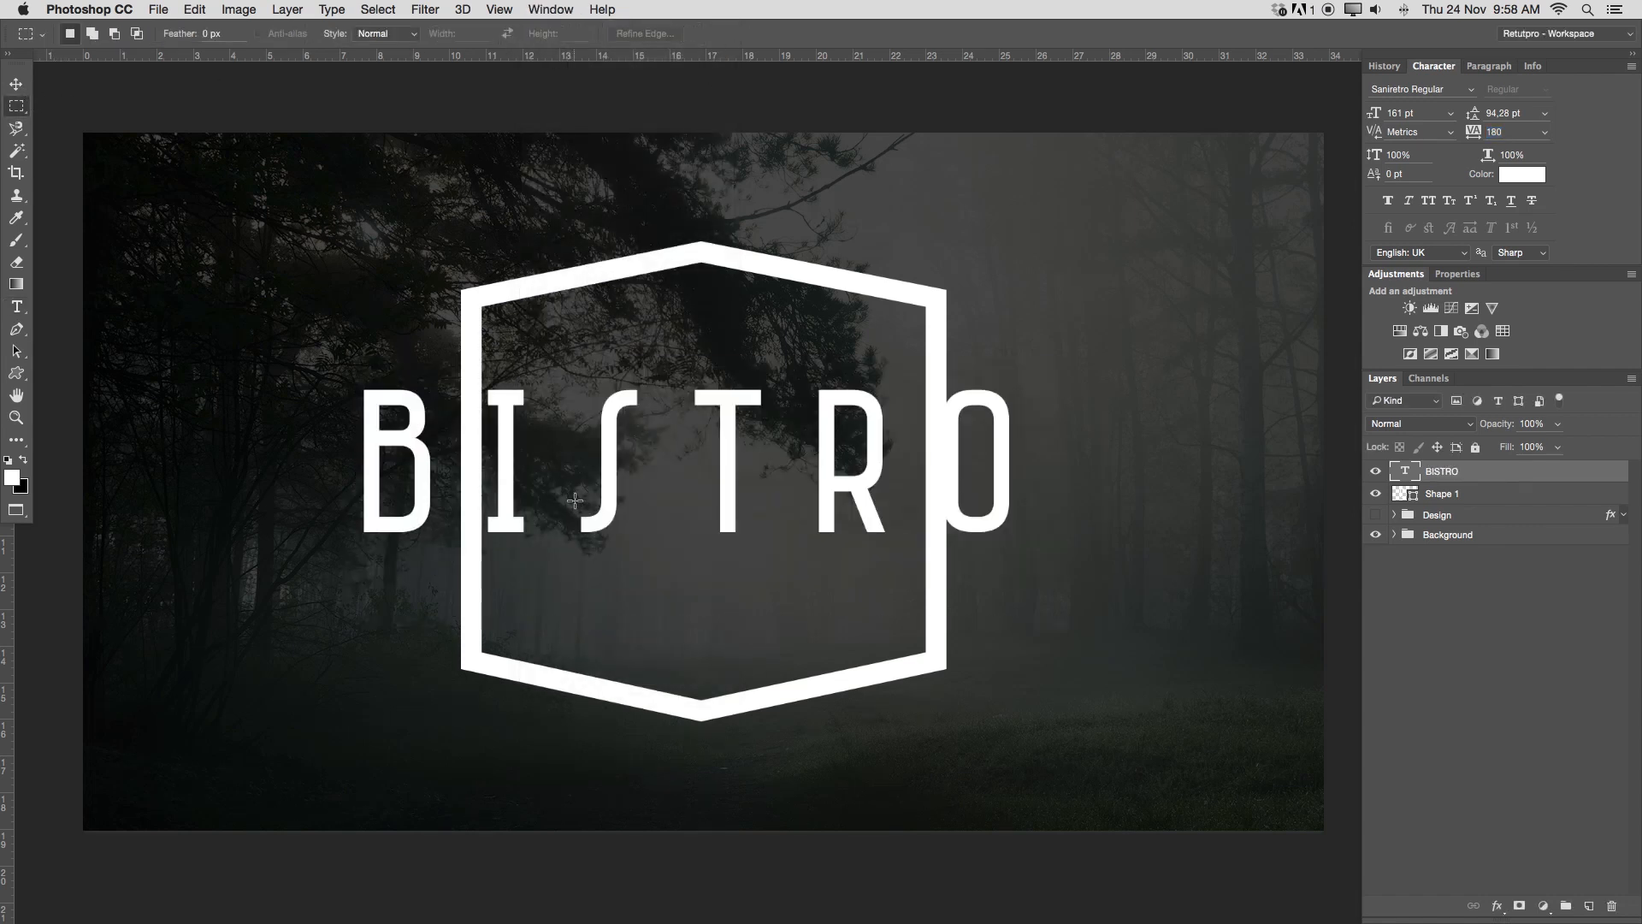
click(17, 84)
drag(713, 447, 741, 466)
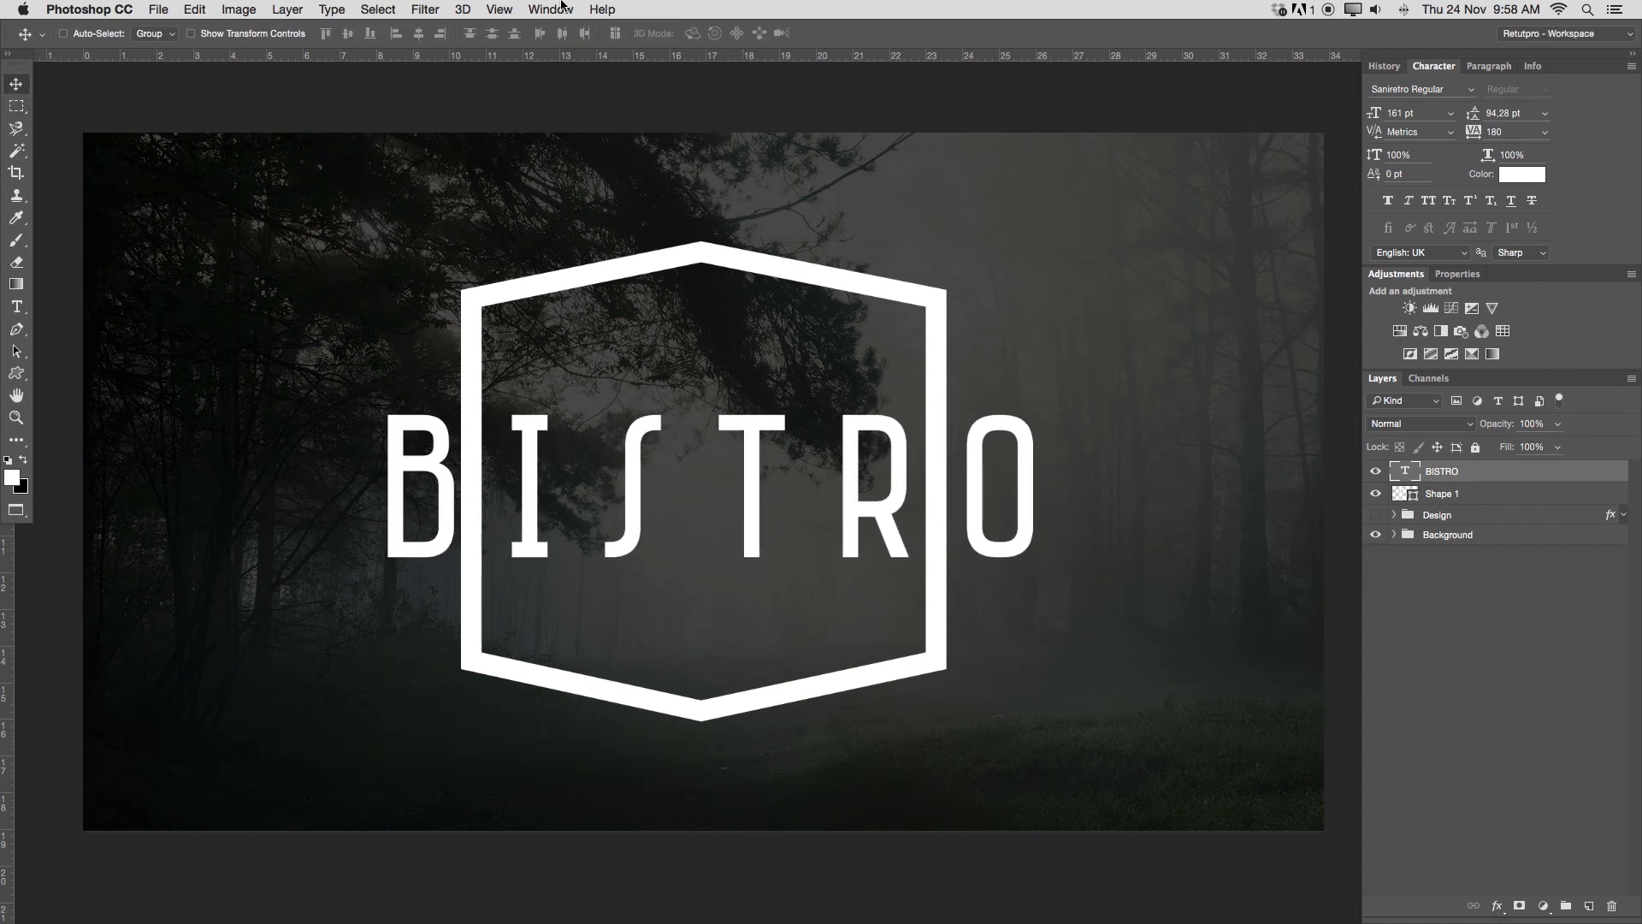
click(500, 9)
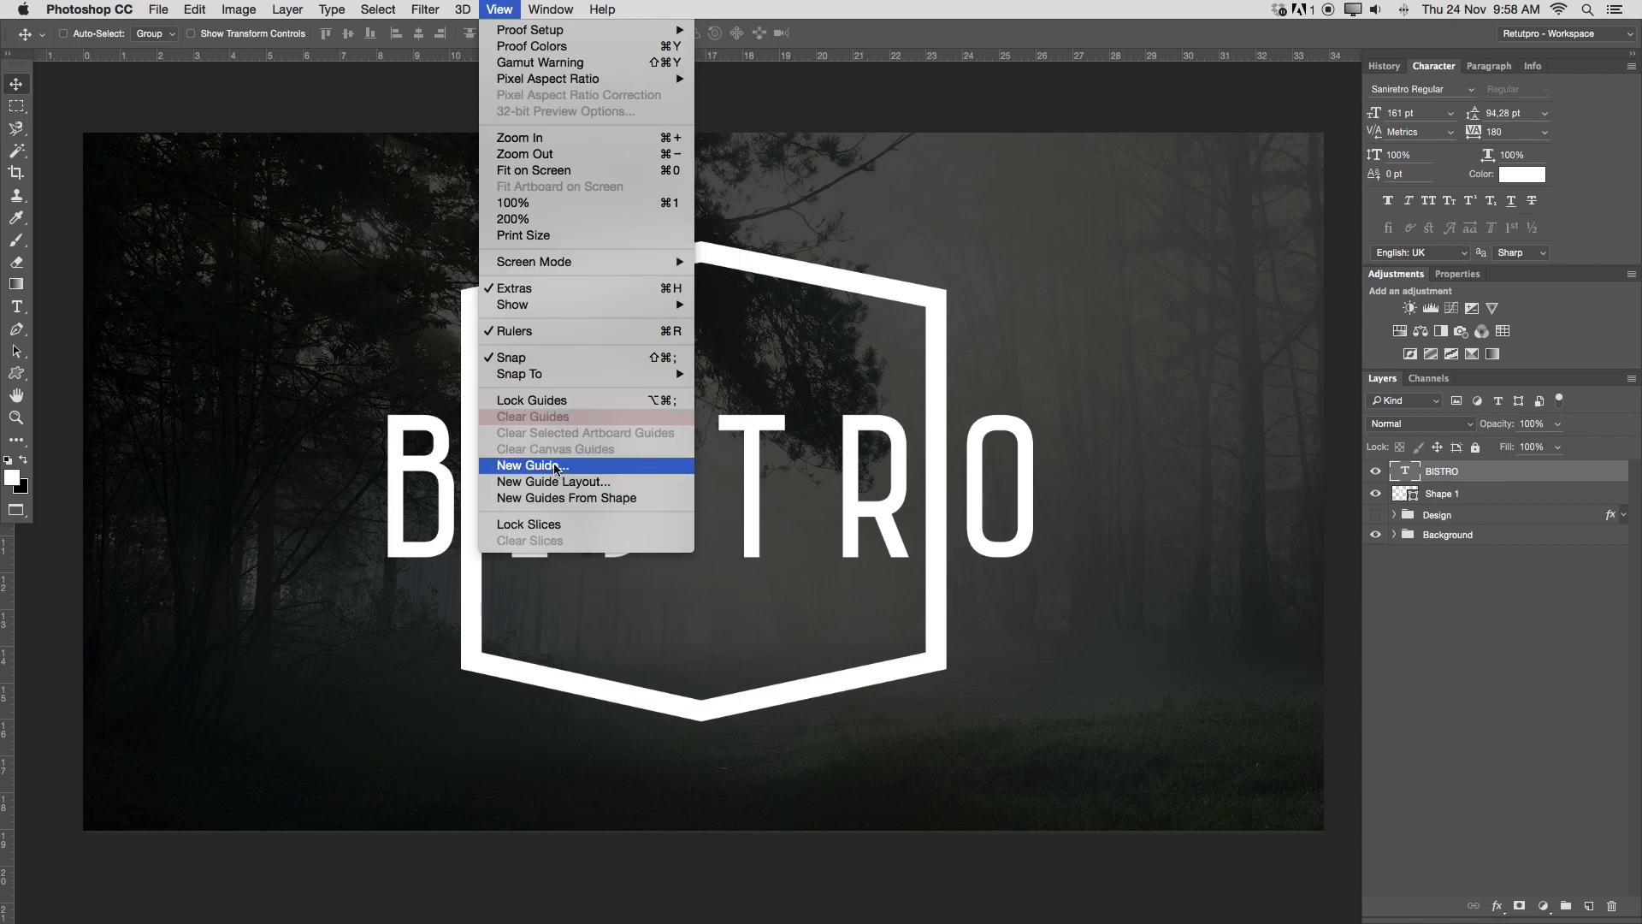
click(768, 513)
drag(770, 509, 766, 506)
key(Right)
key(Right)
key(Down)
key(Down)
key(Down)
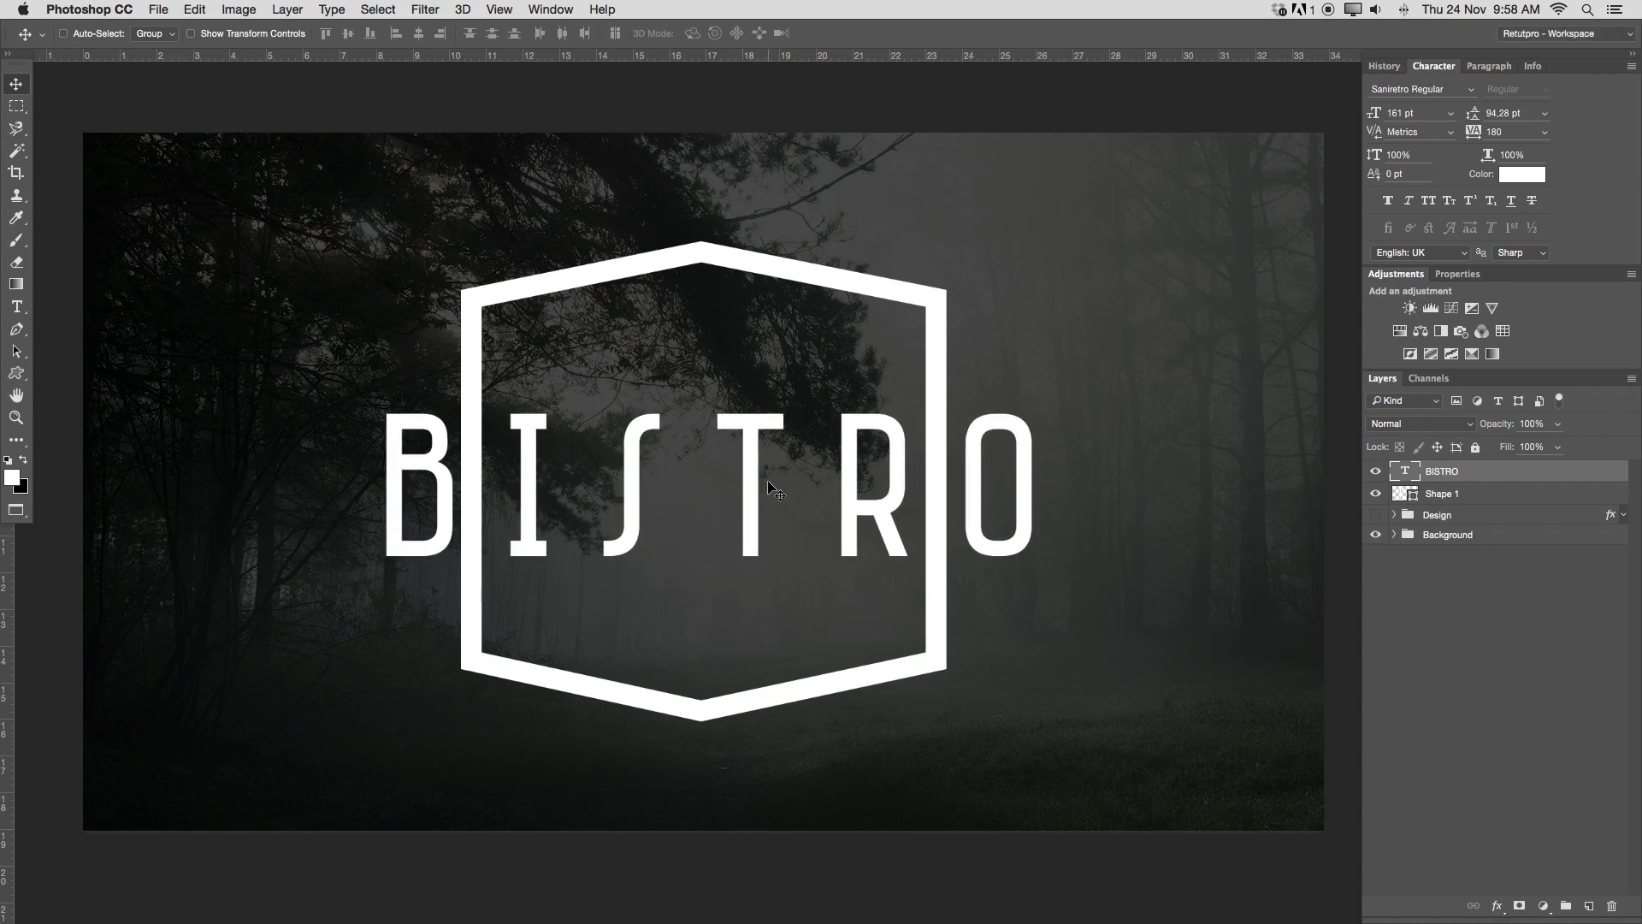
key(Left)
key(Up)
key(Right)
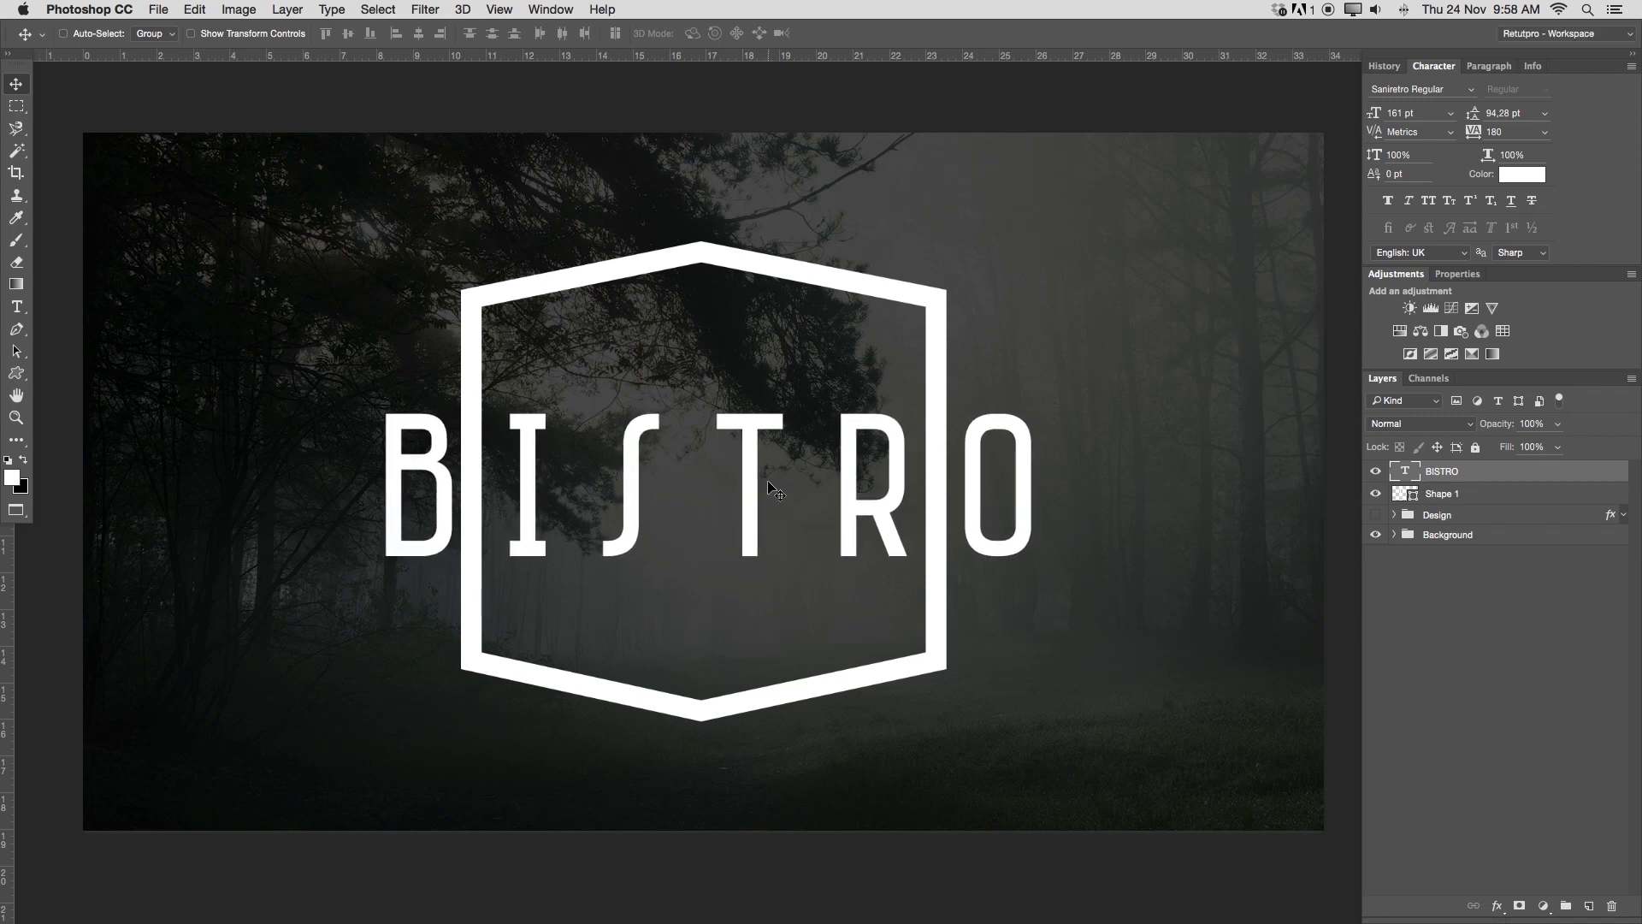
Rasterize the Shape 1 layer that holds the hexagon frame.
click(1457, 448)
click(1443, 494)
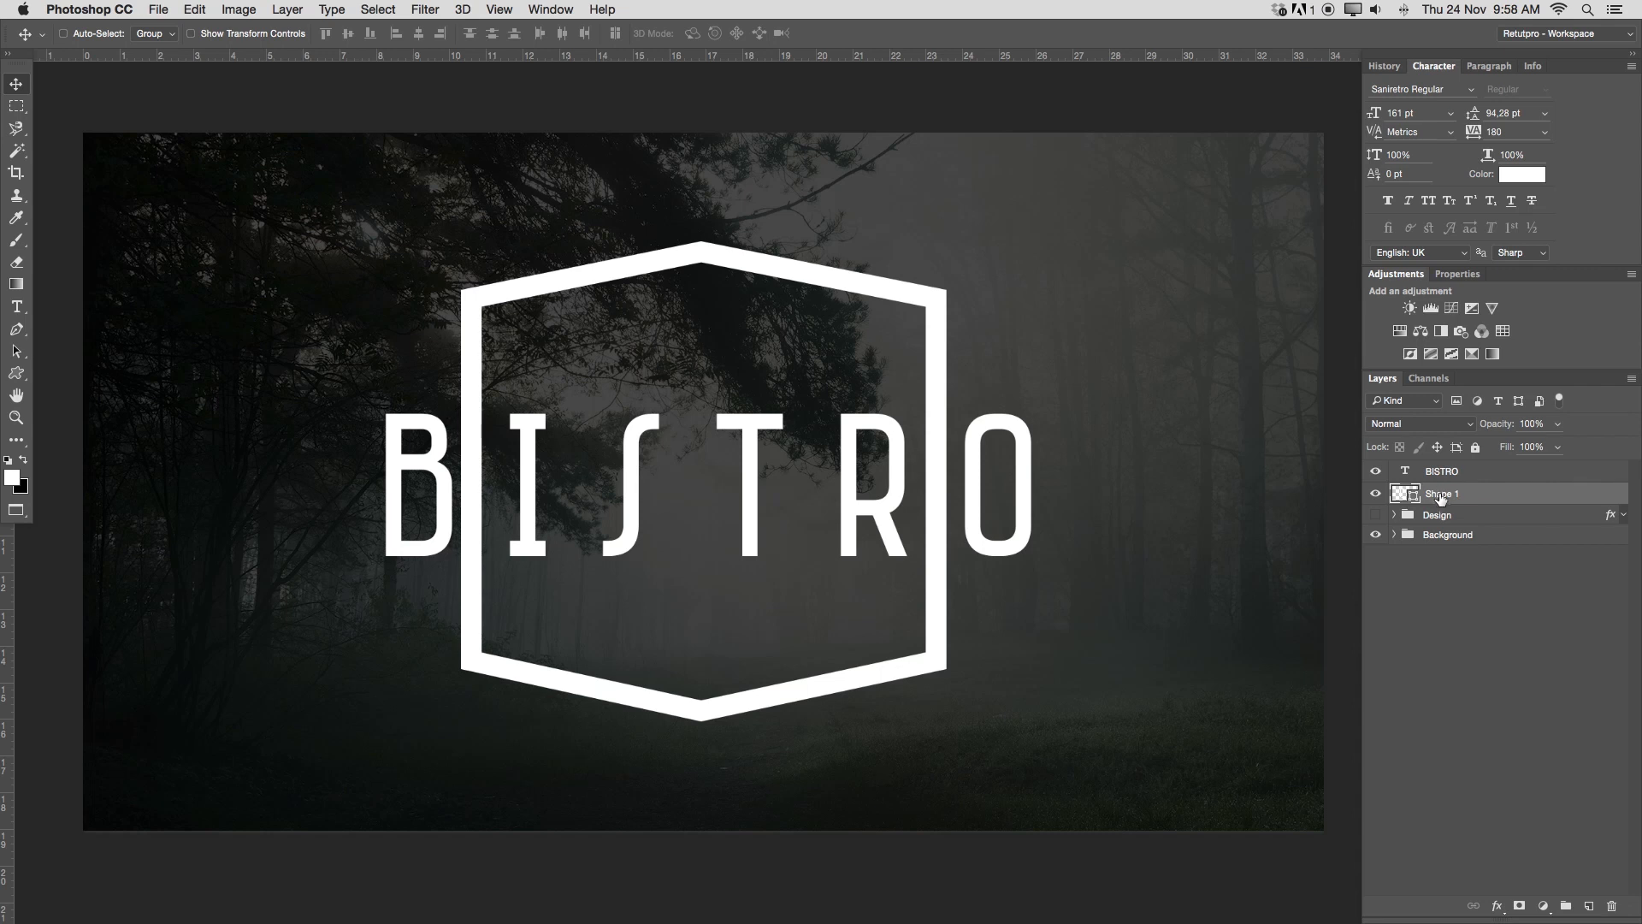
right_click(1445, 500)
click(1351, 432)
Cut the hexagon frame's sides behind the BISTRO text out of Shape 1 using a rectangular marquee around the word, then deselect.
click(21, 109)
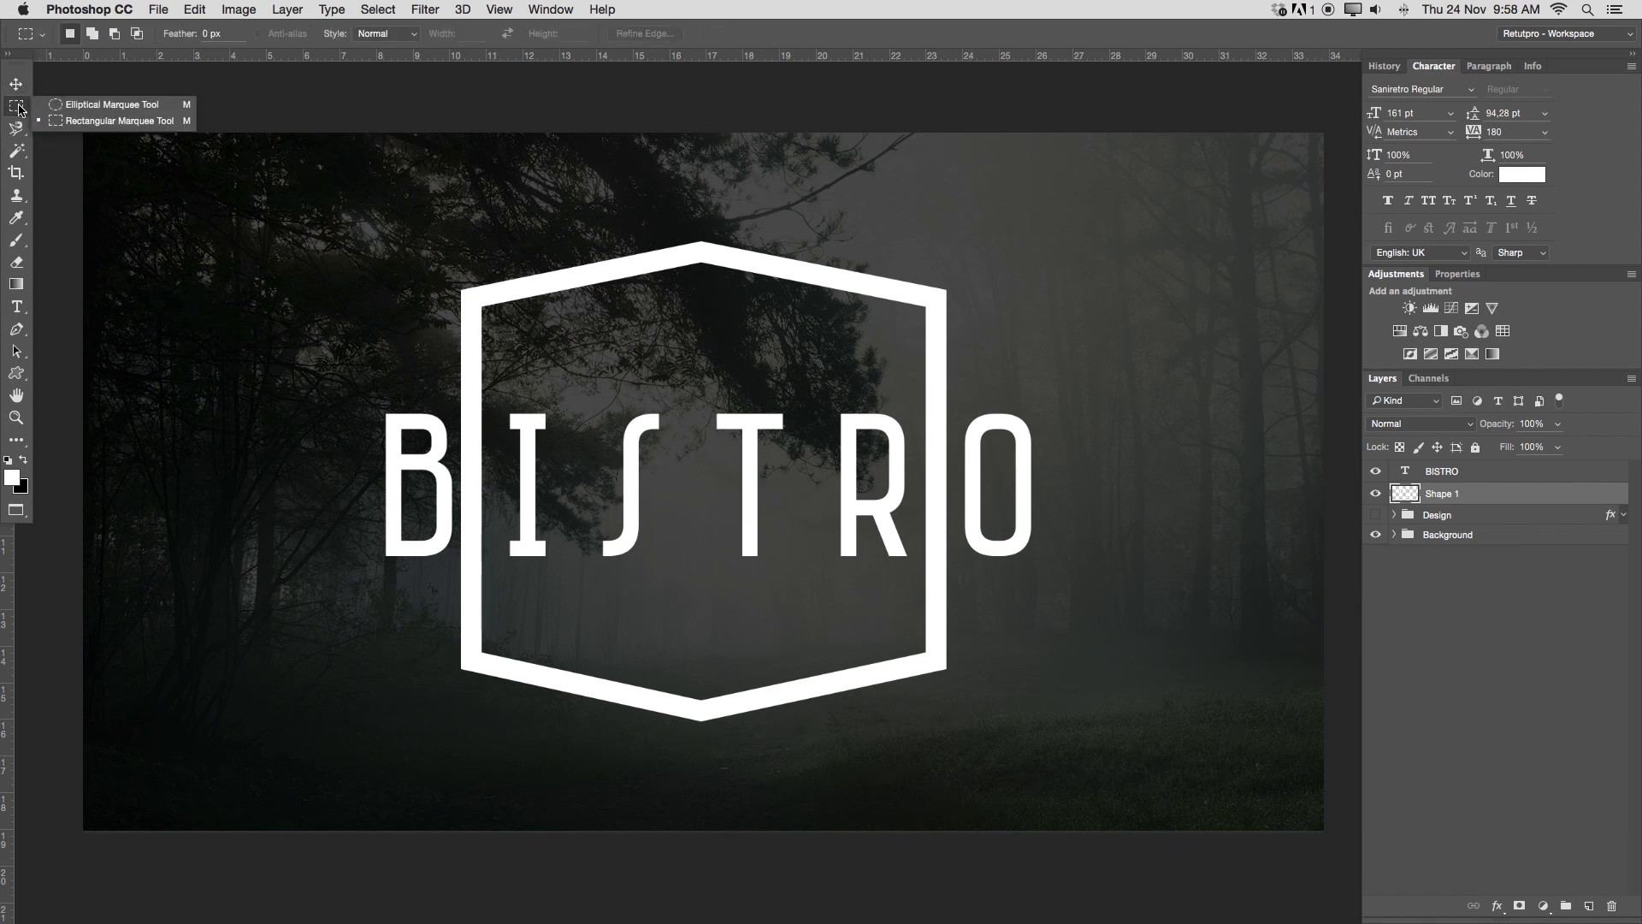
click(104, 122)
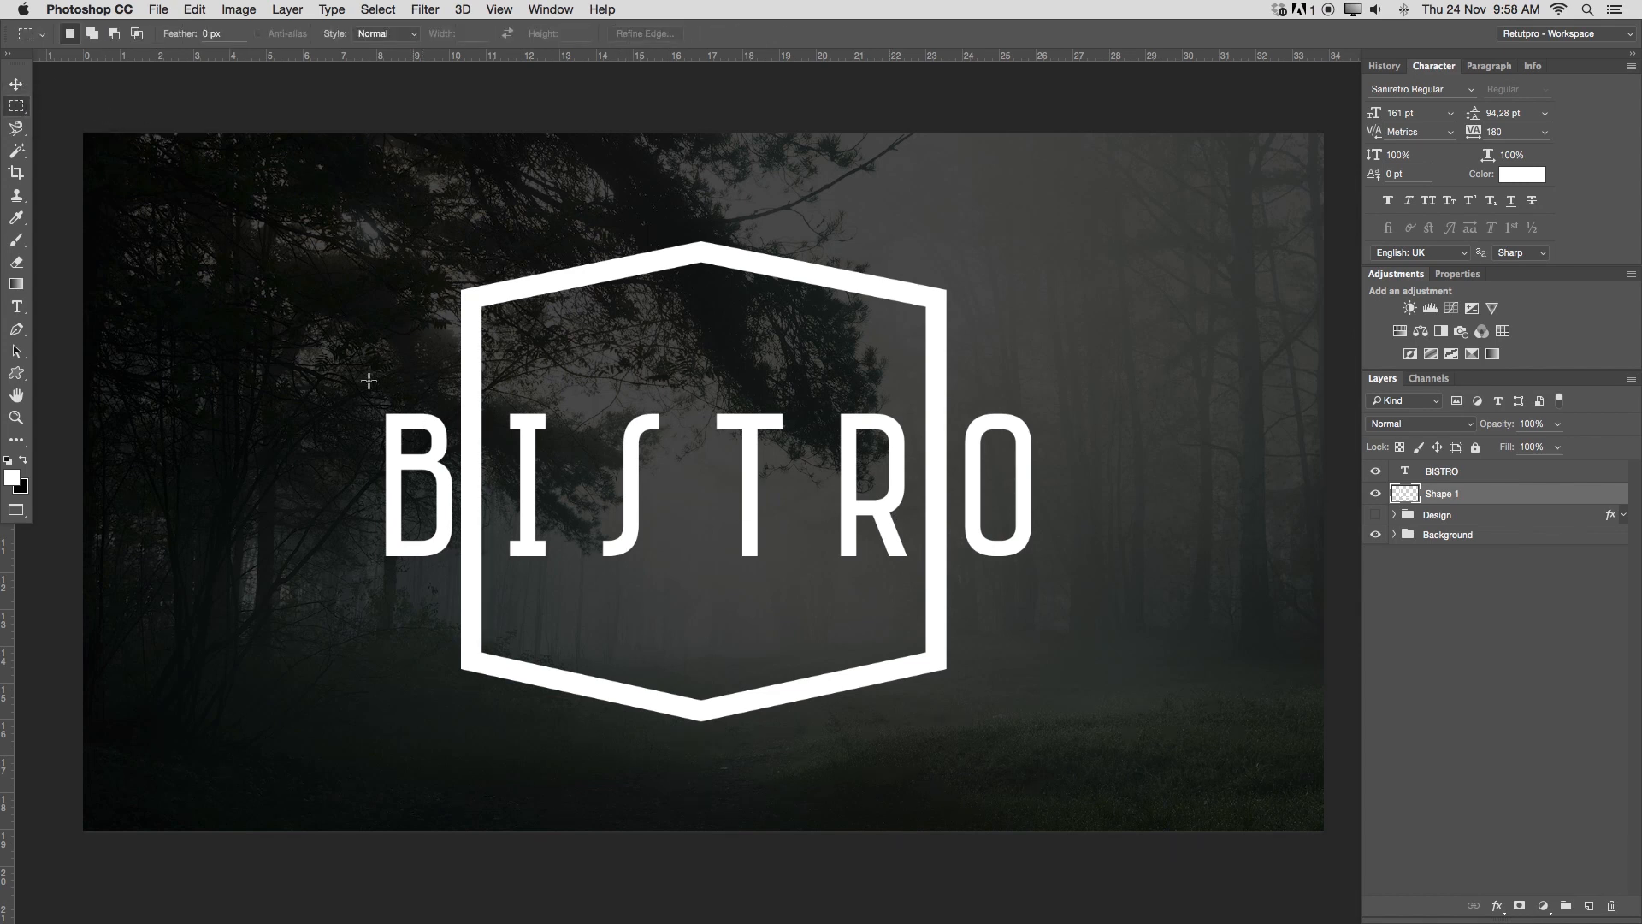
drag(360, 382, 1062, 591)
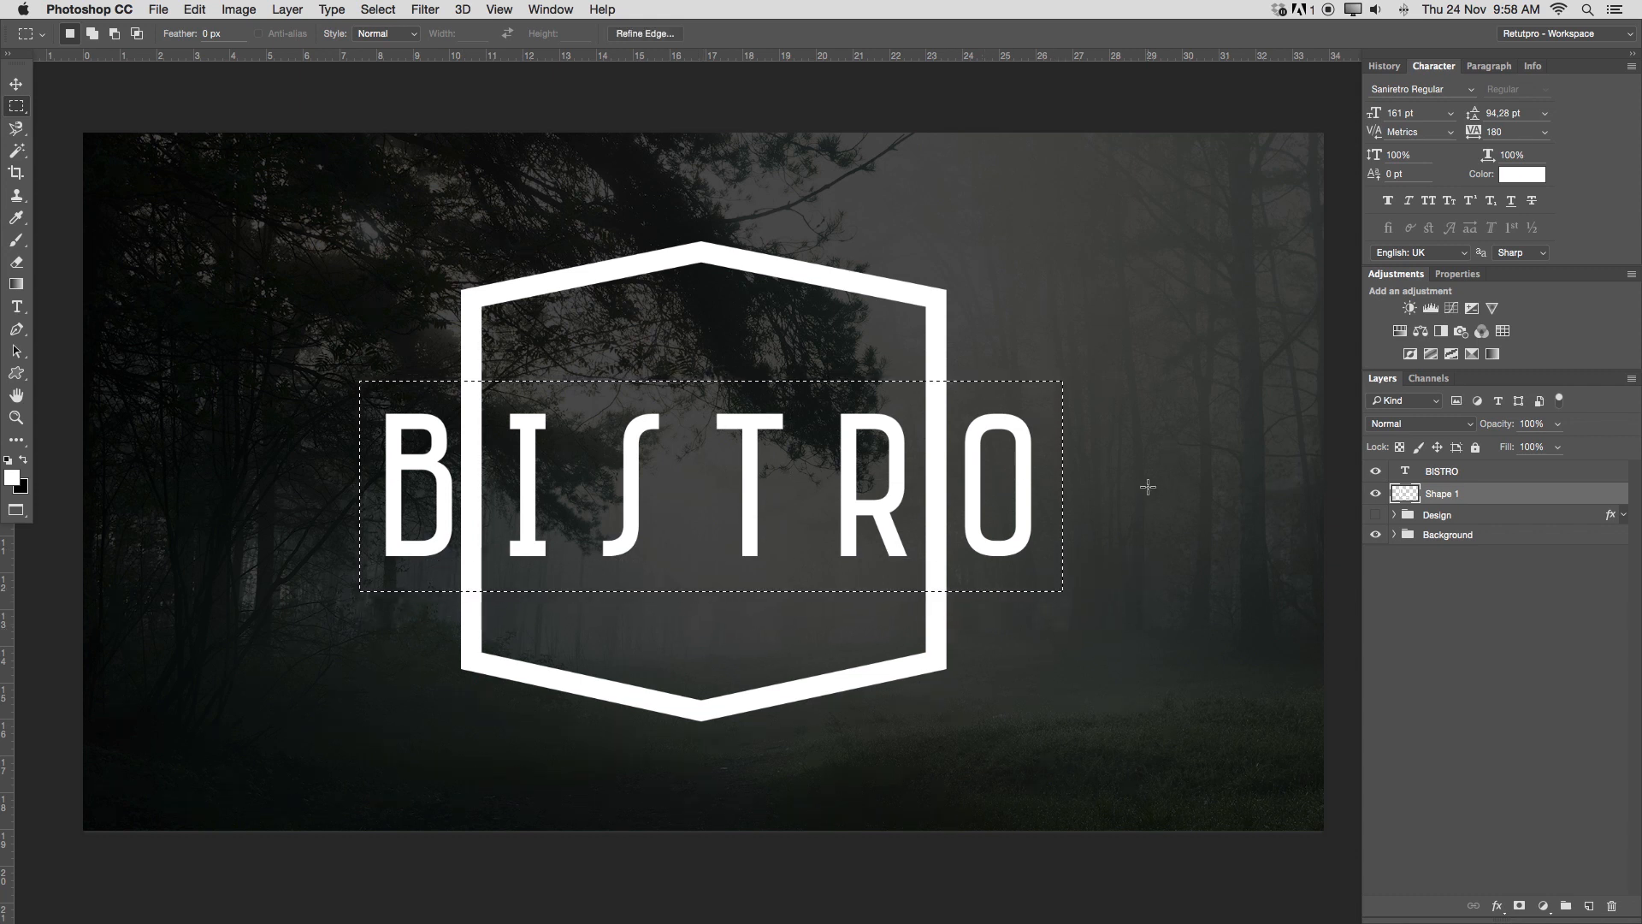
key(Delete)
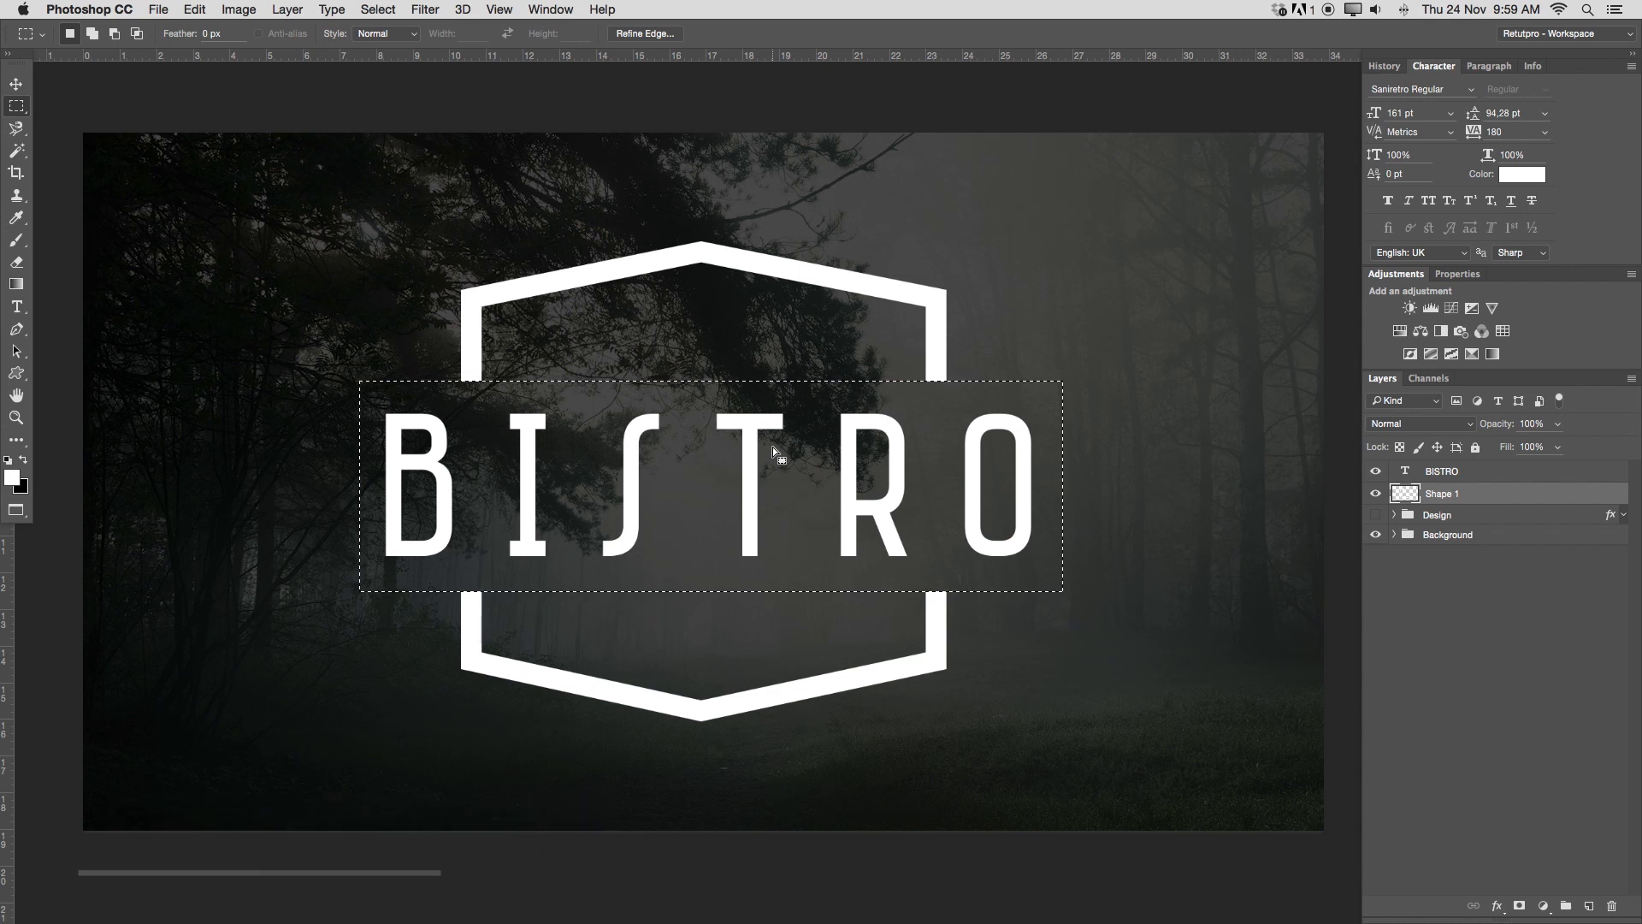
key(super+d)
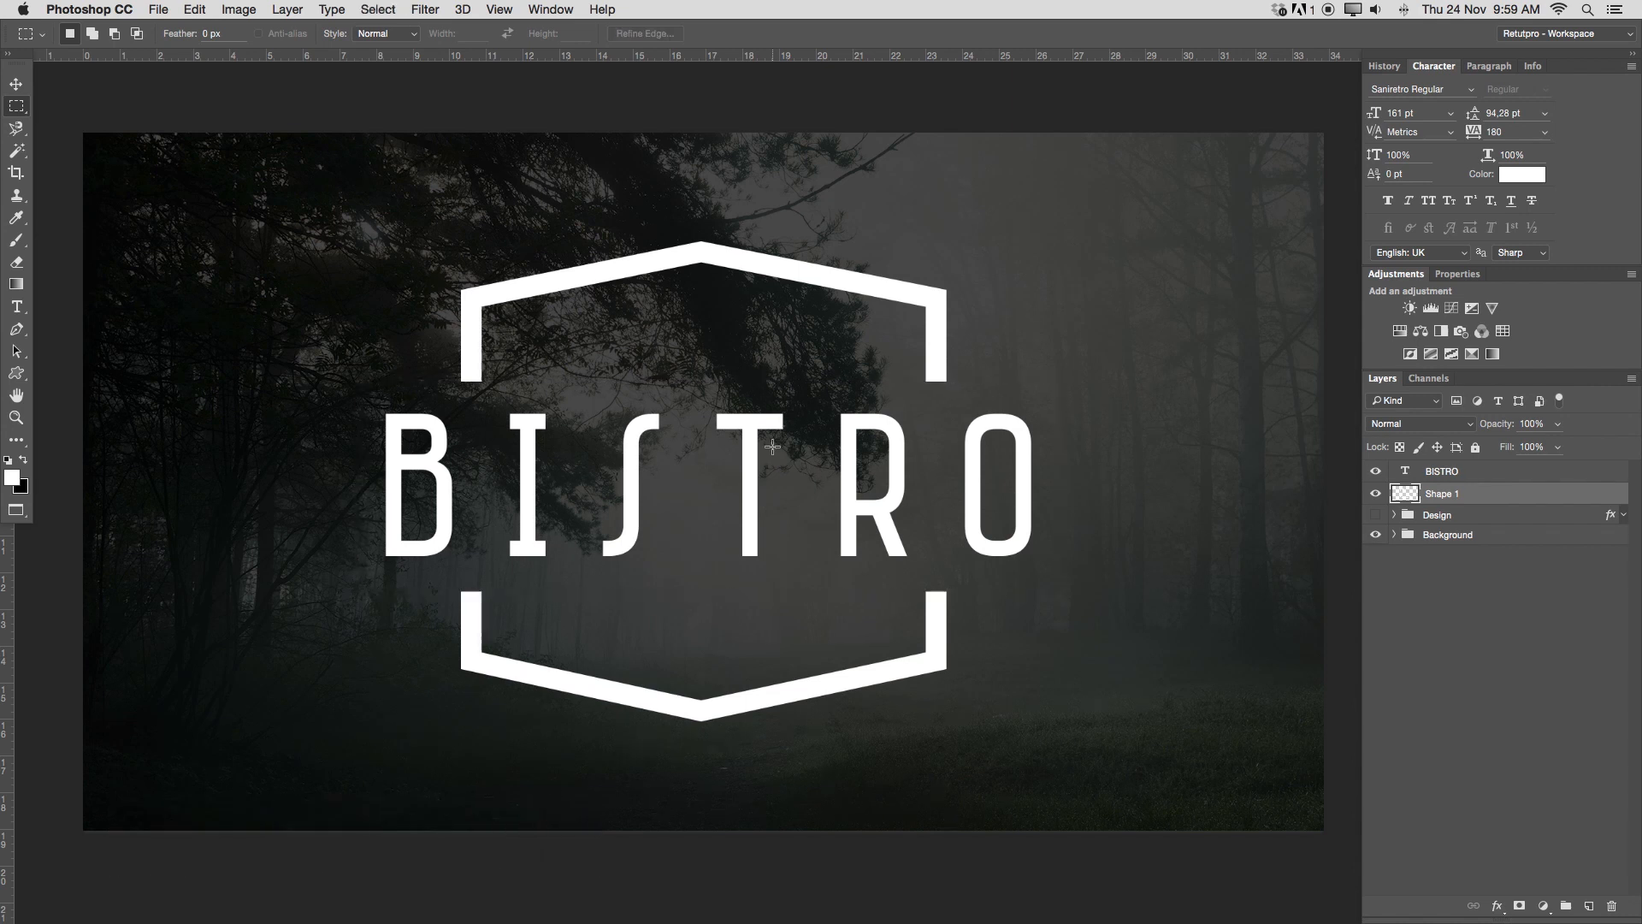
Revert the cut in the hexagon frame by returning to the Rectangular Marquee history state, and deselect.
key(z)
drag(797, 444, 854, 514)
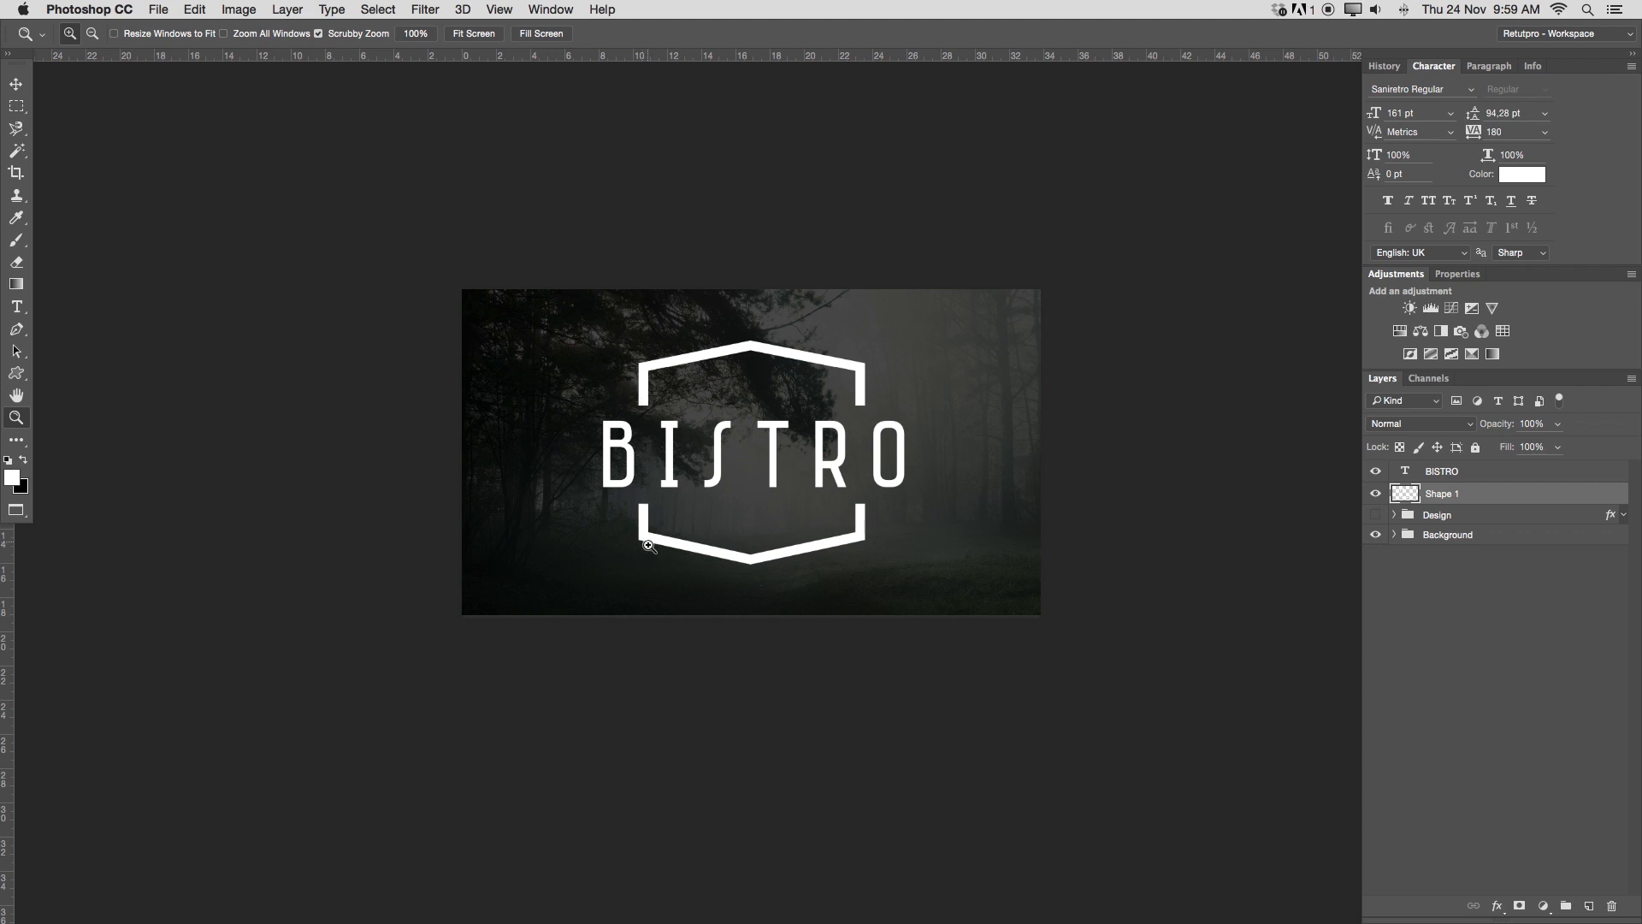
key(m)
key(super+z)
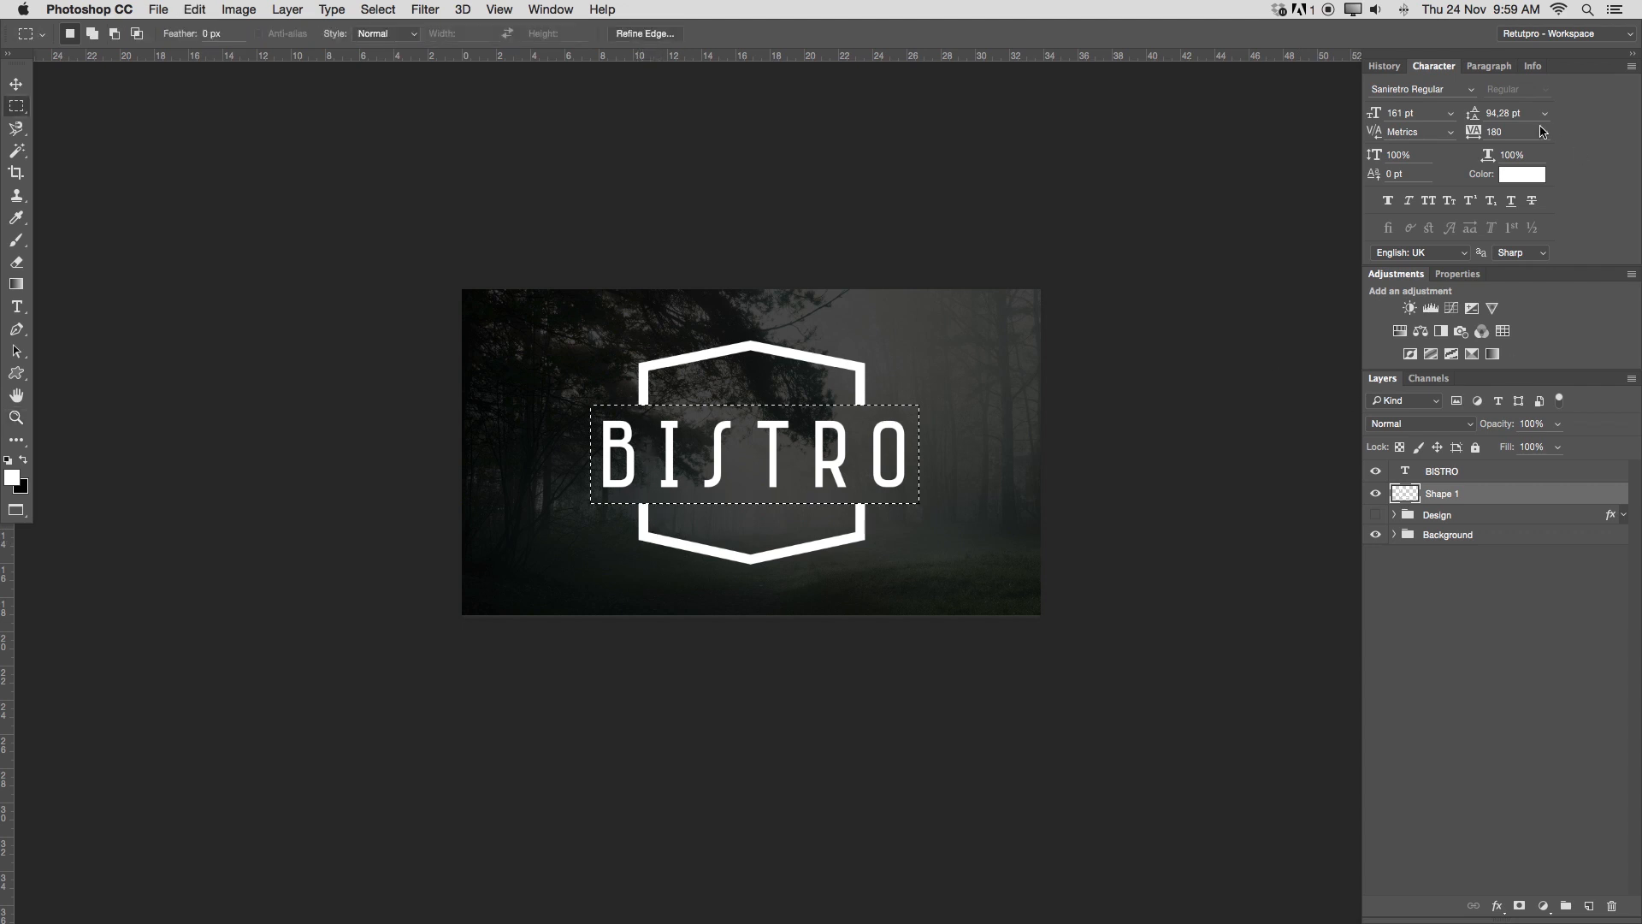
click(1382, 66)
click(1452, 395)
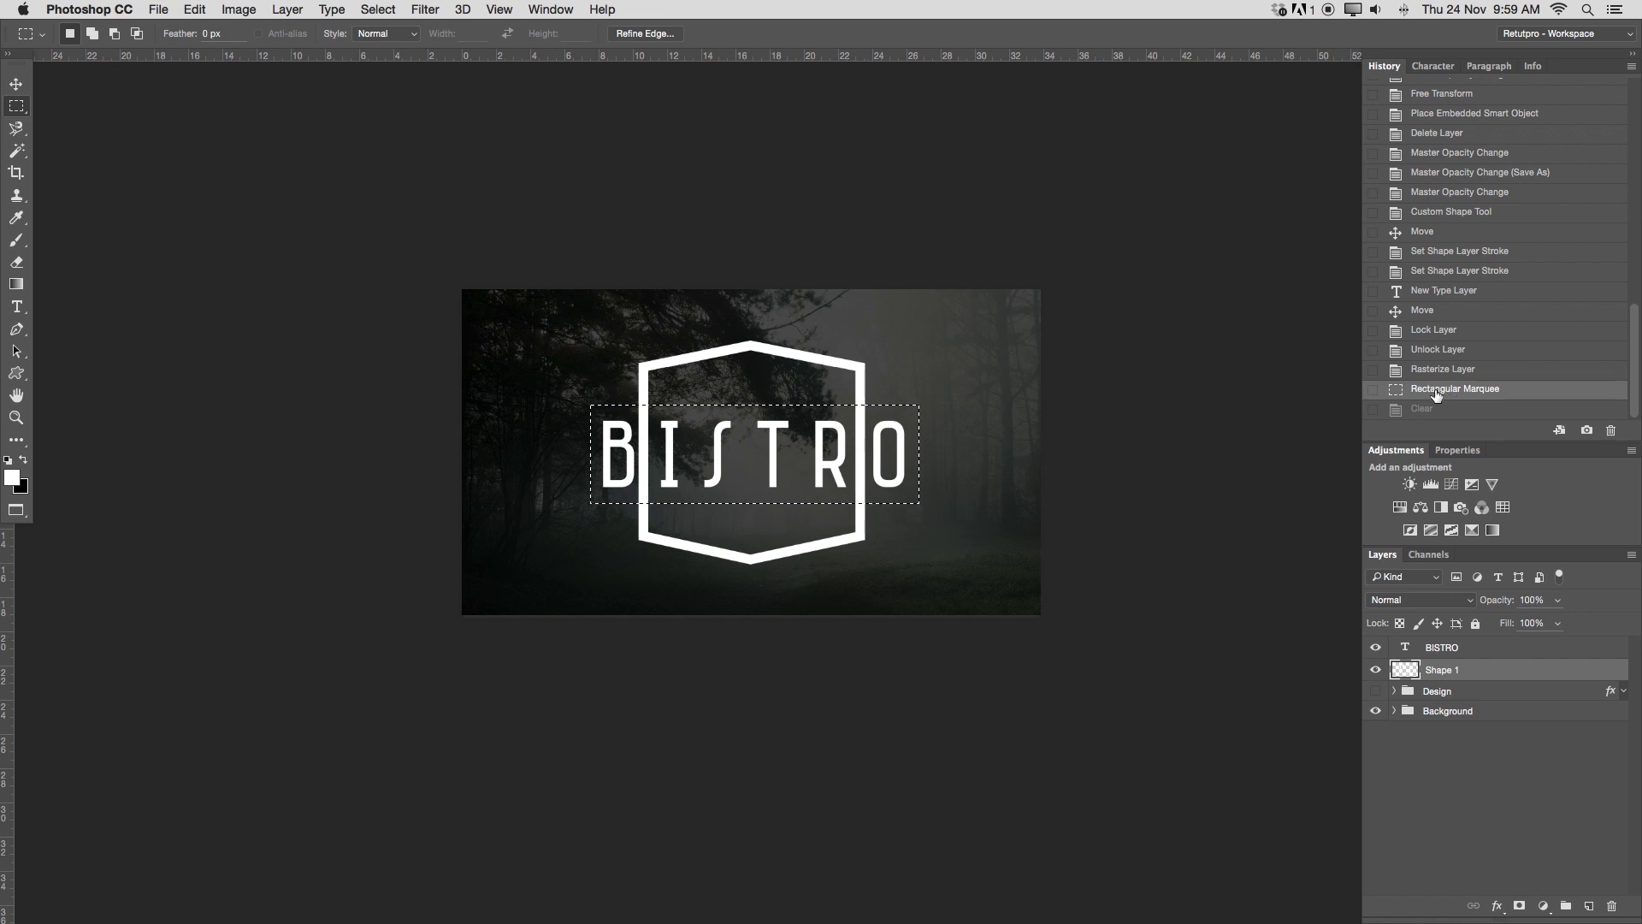
key(super+d)
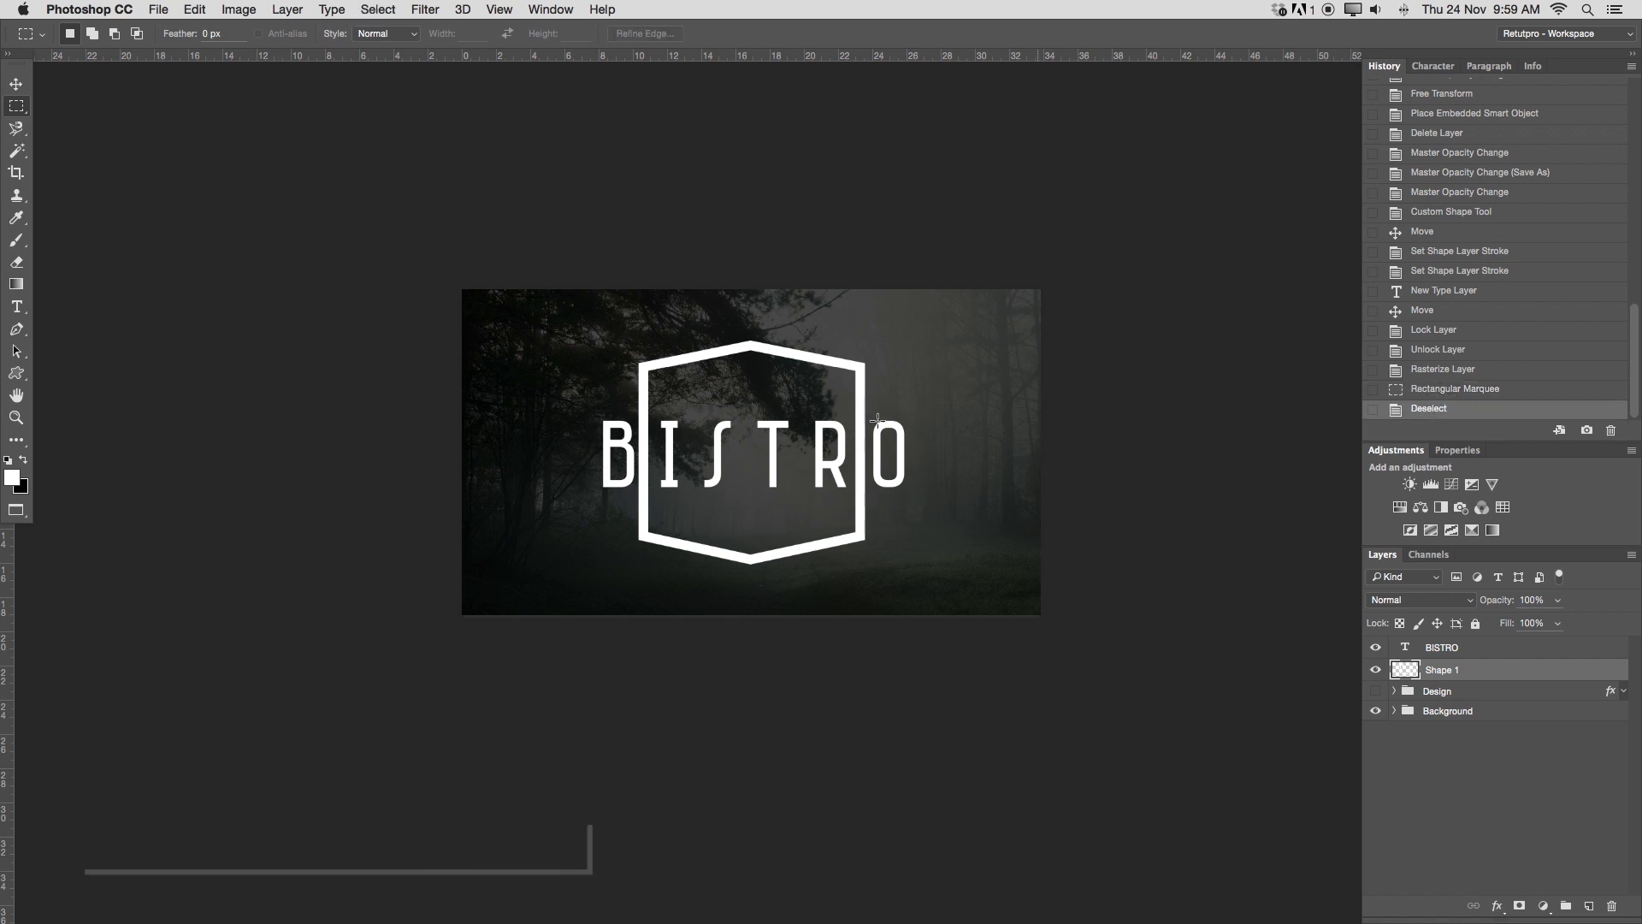
Add a horizontal guide at 50% of the canvas.
click(425, 10)
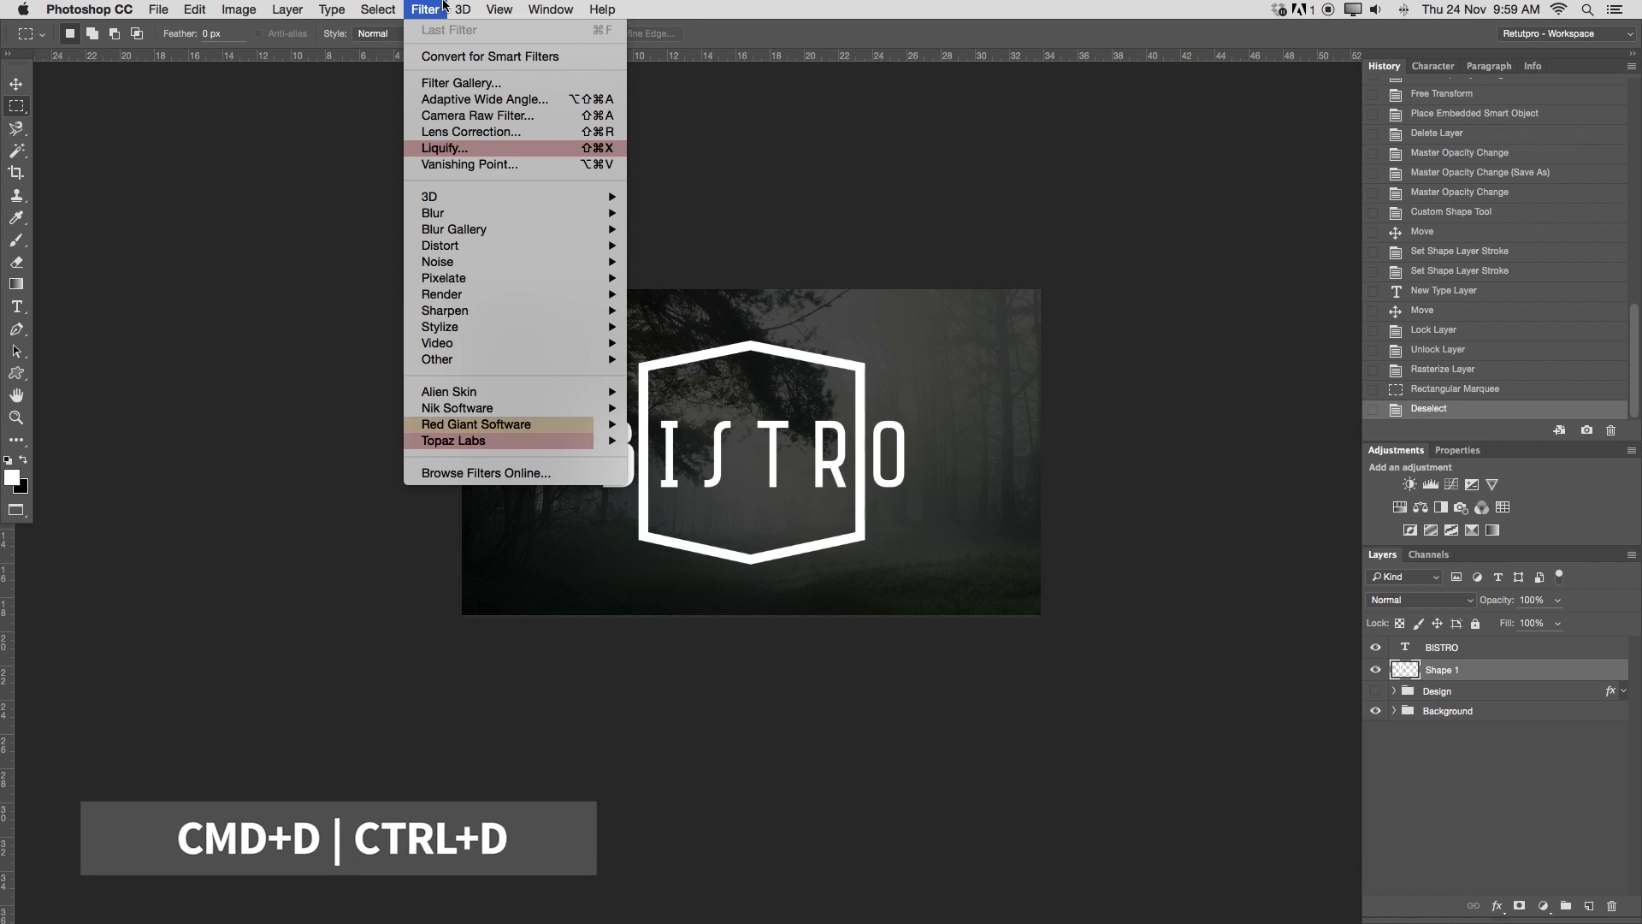
mouse_move(500, 9)
click(535, 466)
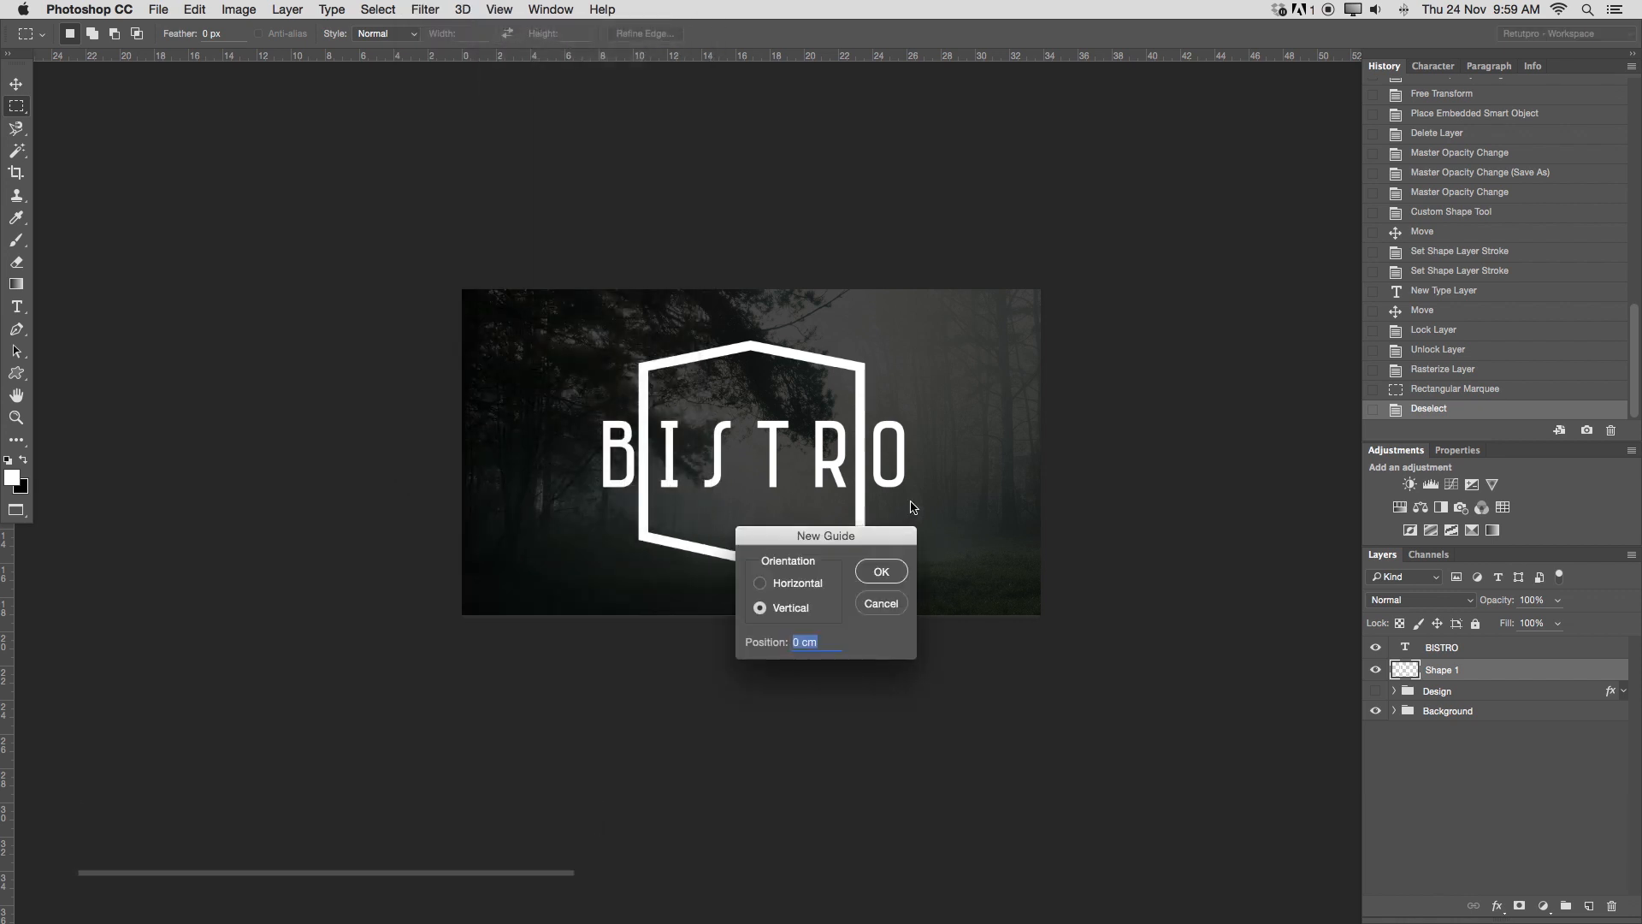
click(804, 587)
text(6)
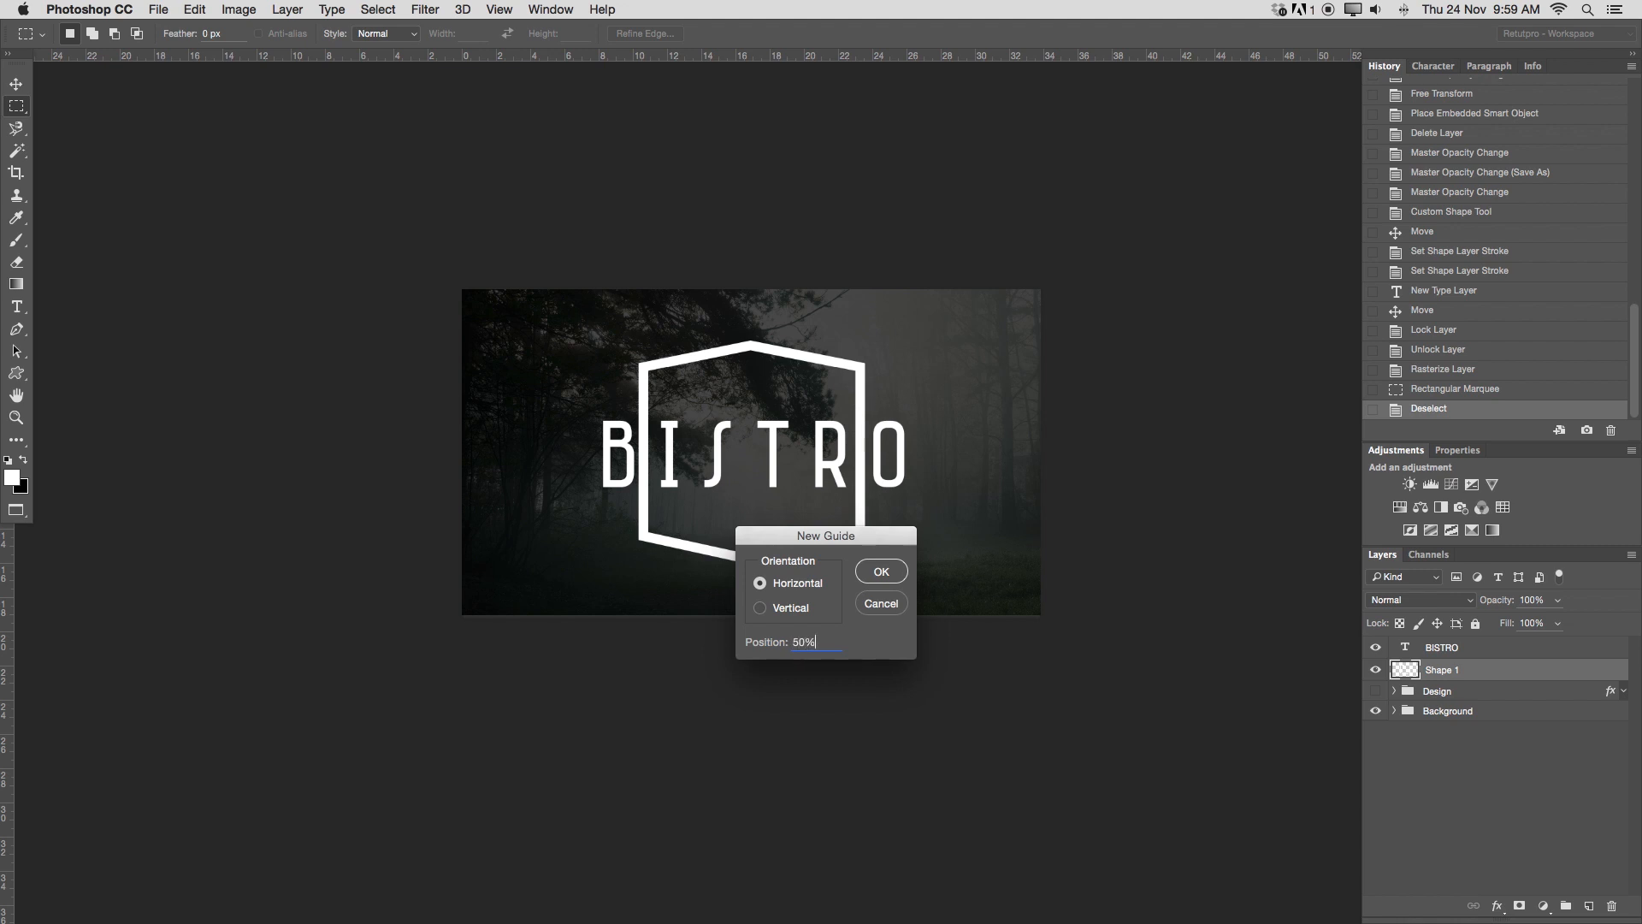
key(Return)
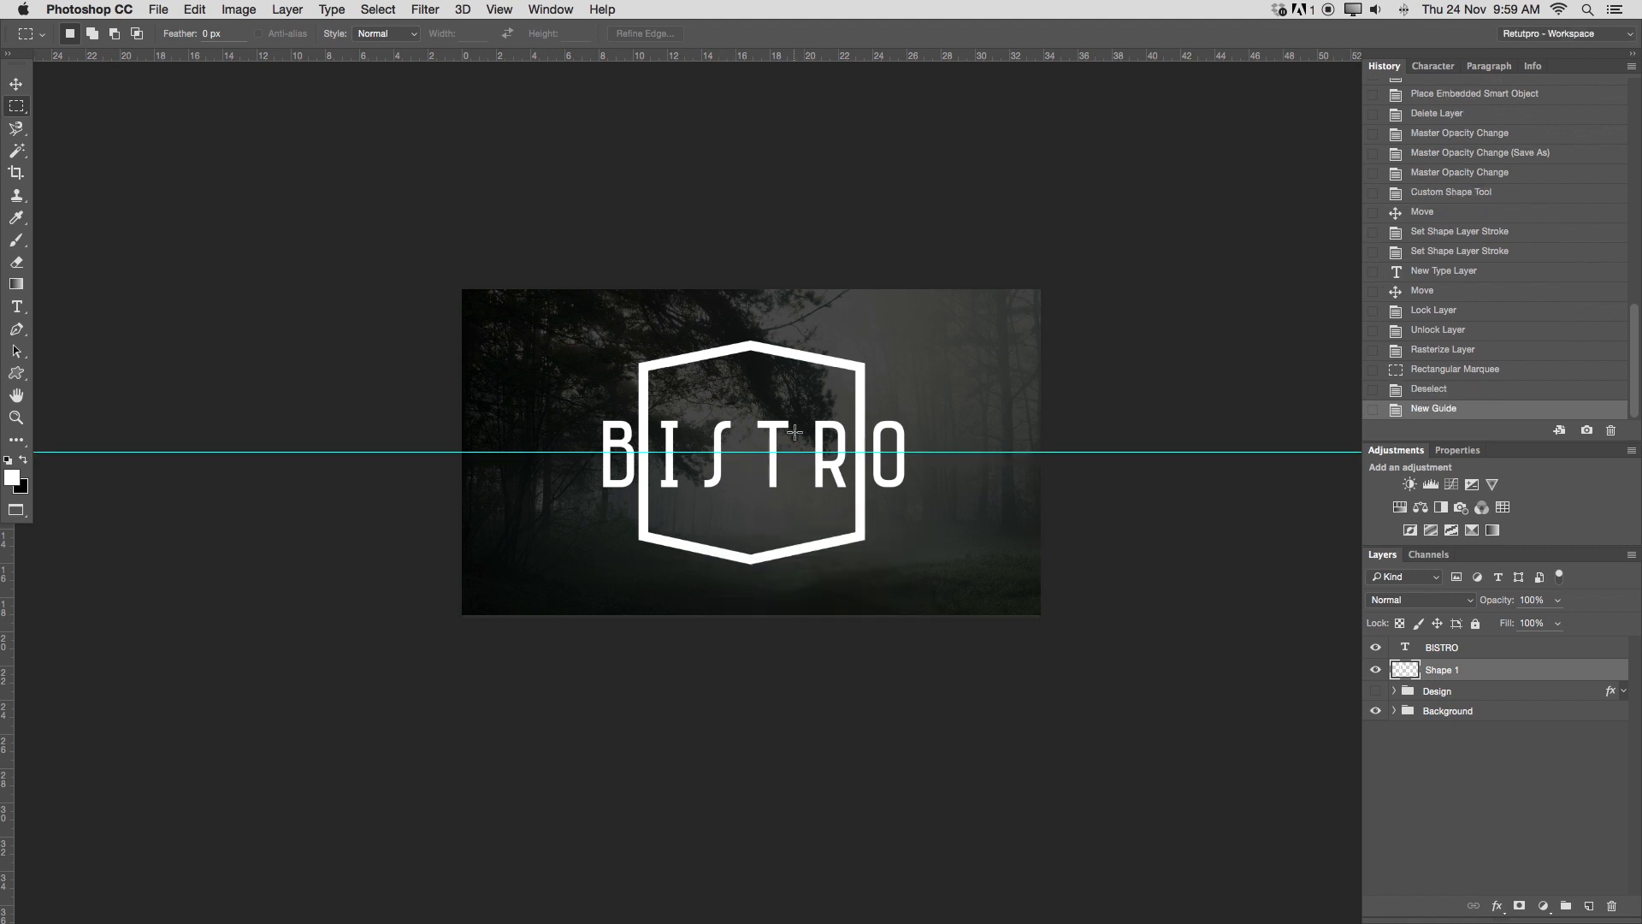
Add a vertical guide at 50% of the canvas.
click(463, 9)
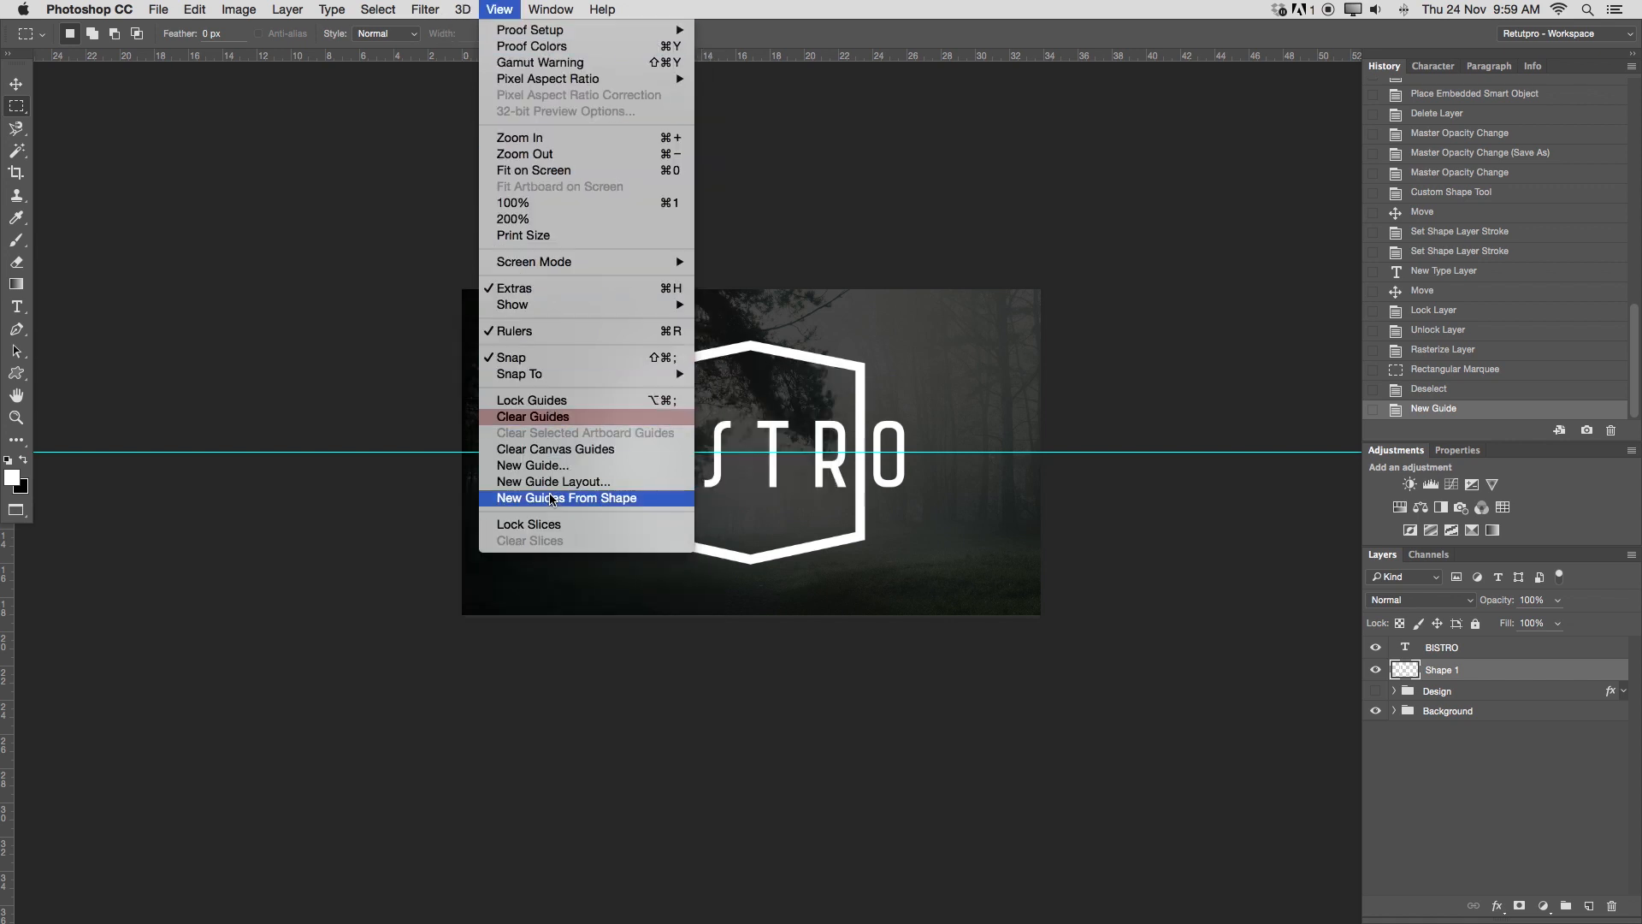
click(534, 465)
click(795, 609)
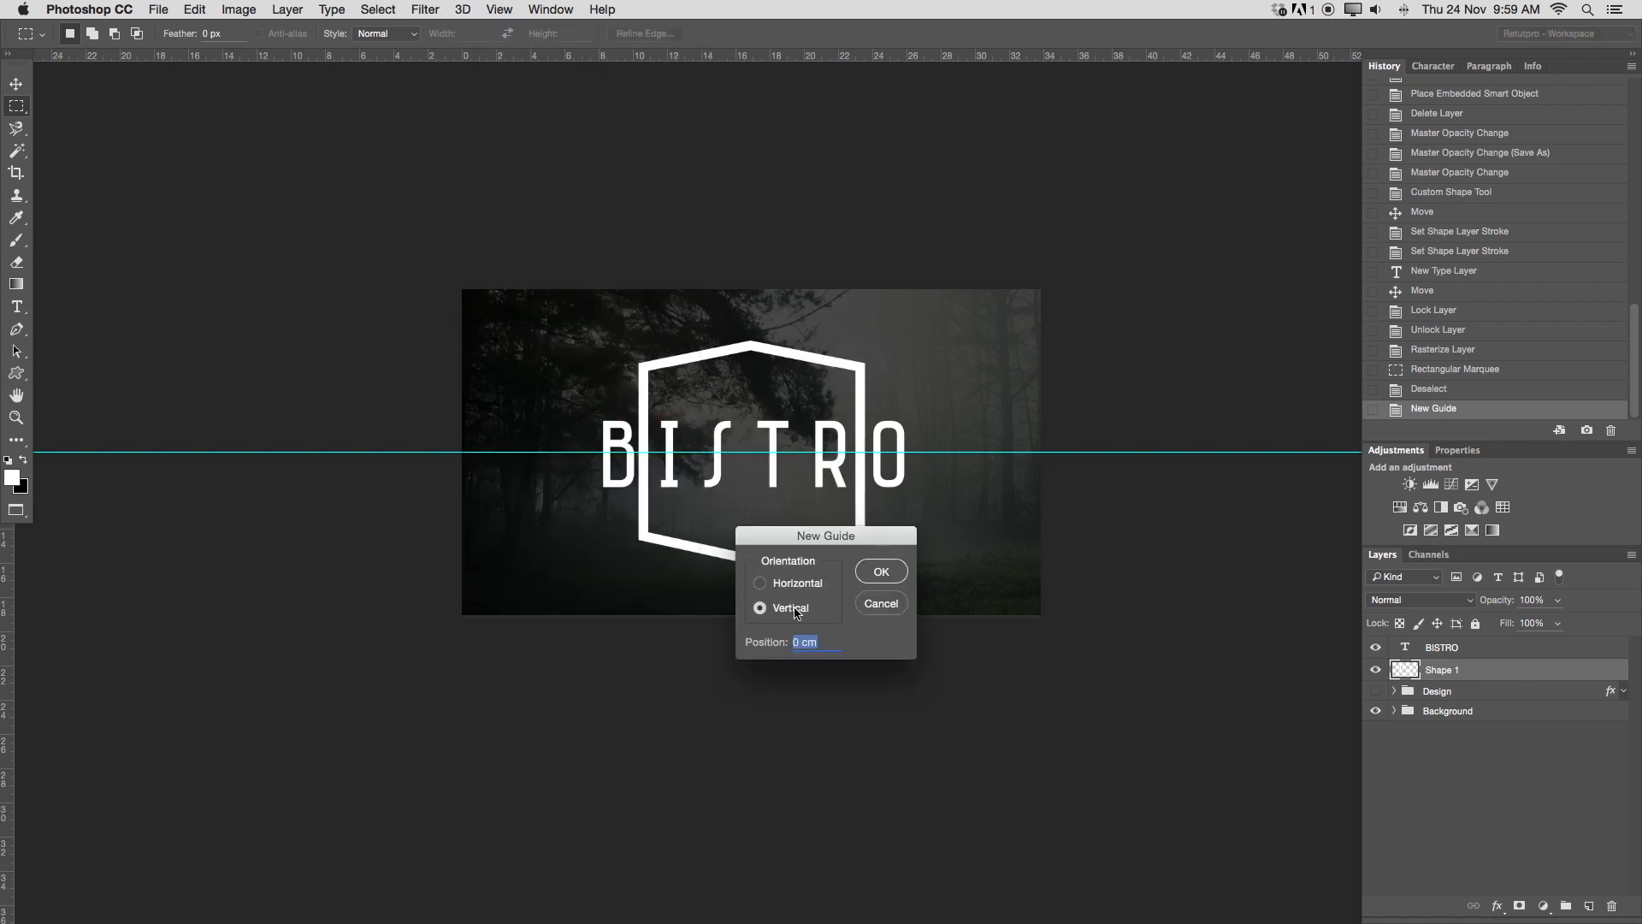
text(50%)
key(Return)
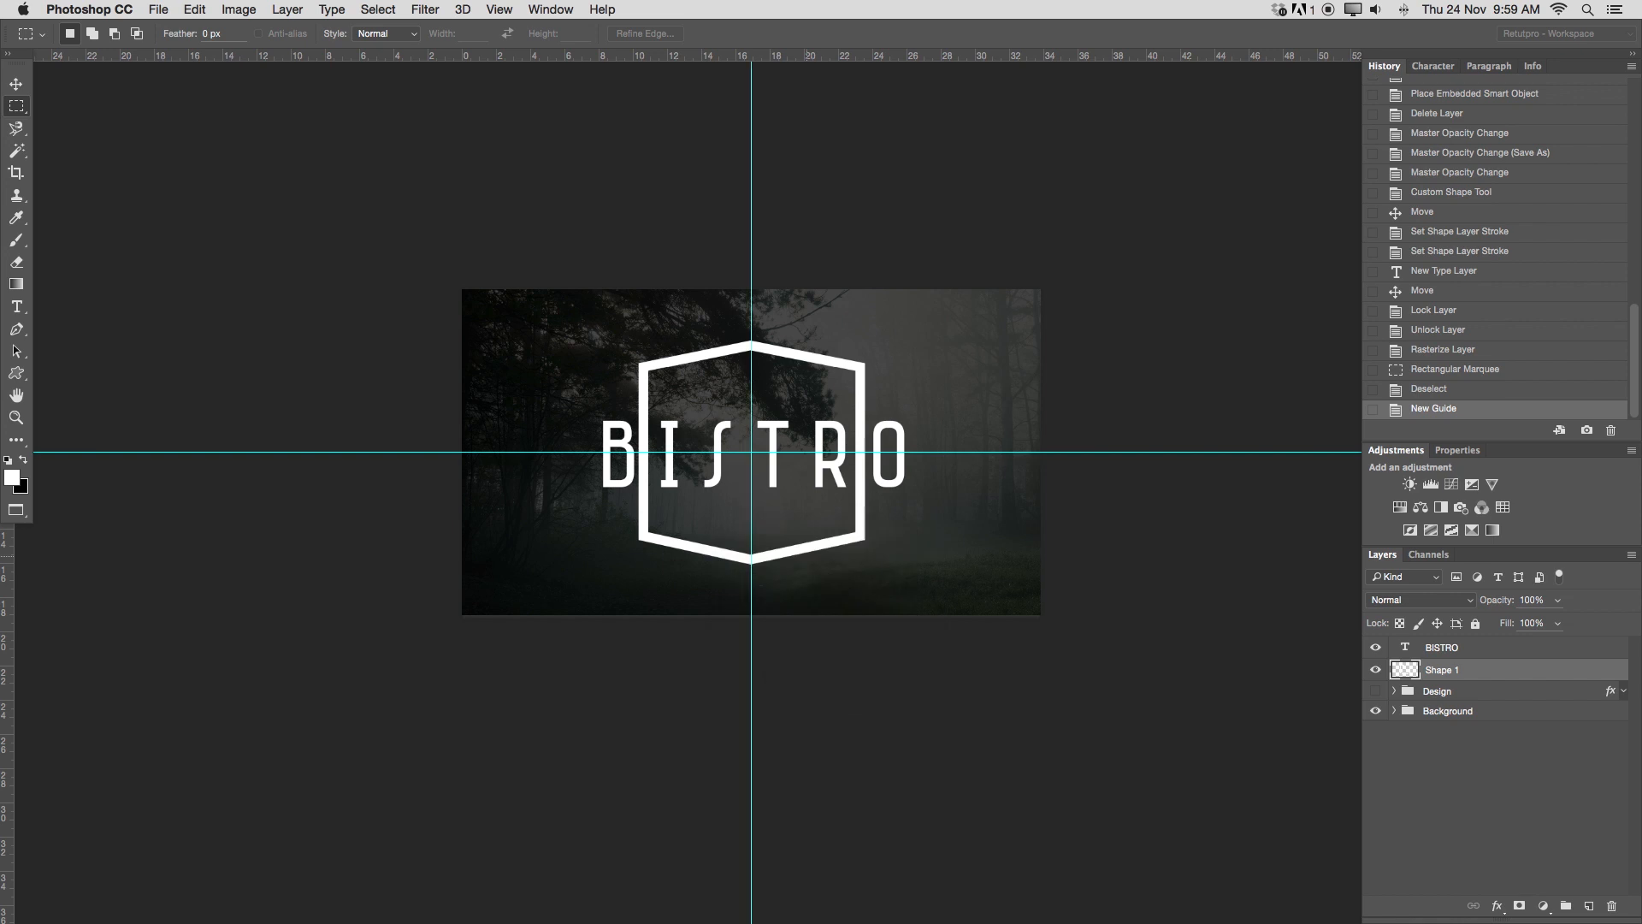
Nudge the BISTRO text layer to centre it on the crossing guides.
click(1462, 657)
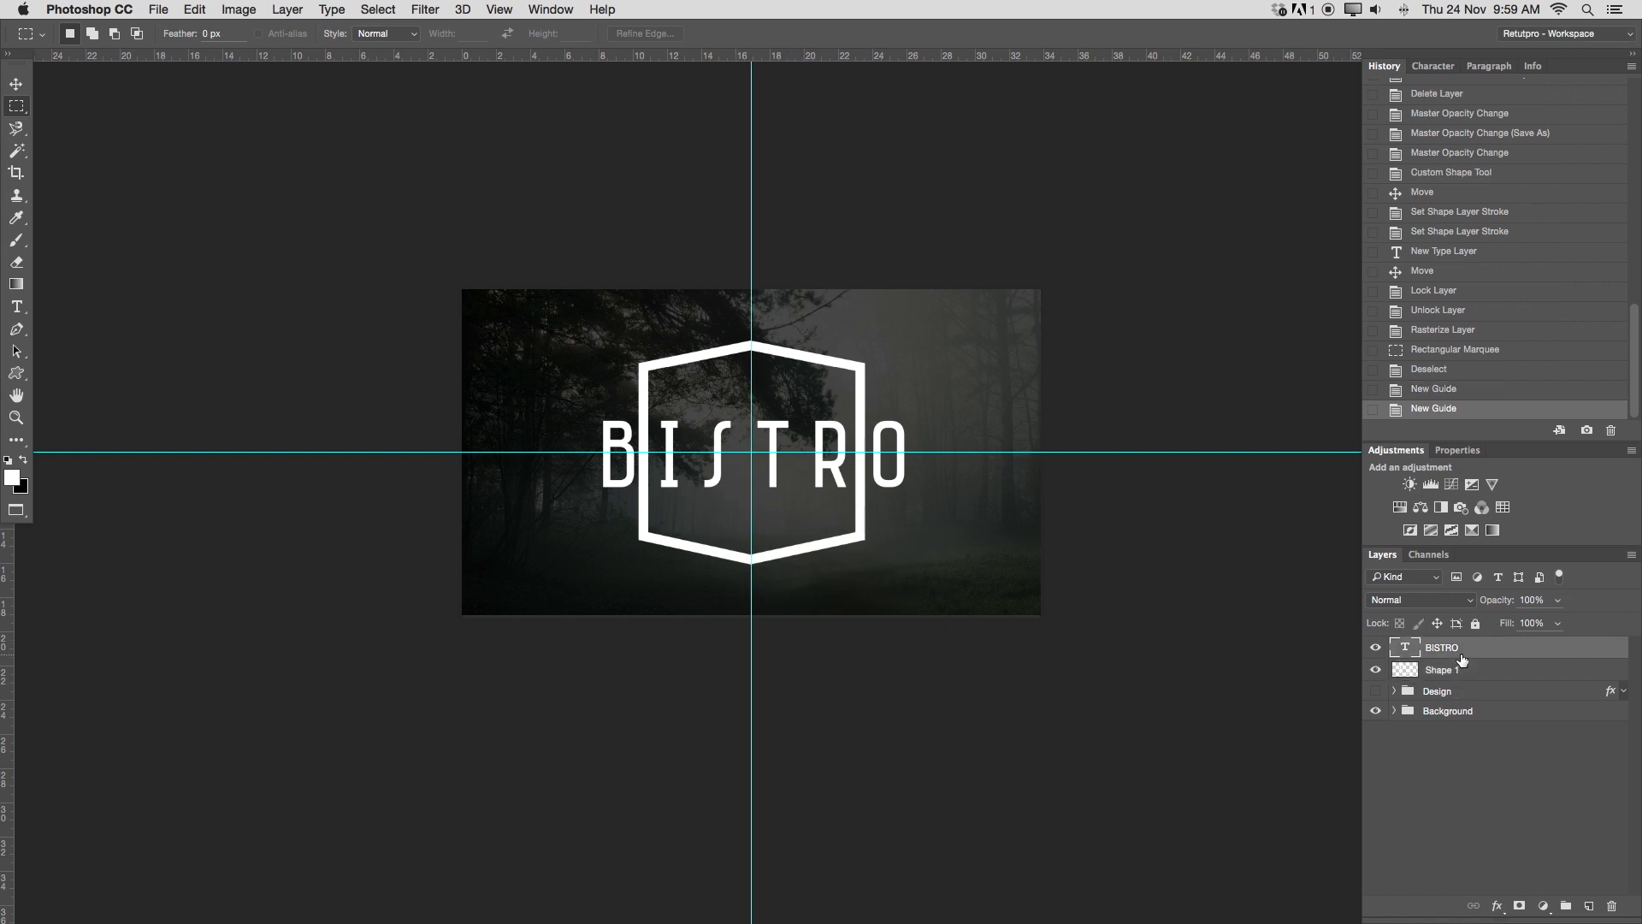
key(v)
key(Left)
key(Down)
Select a square area over the hexagon's left side, centred on the horizontal guide, and clear it from the Shape 1 layer.
key(m)
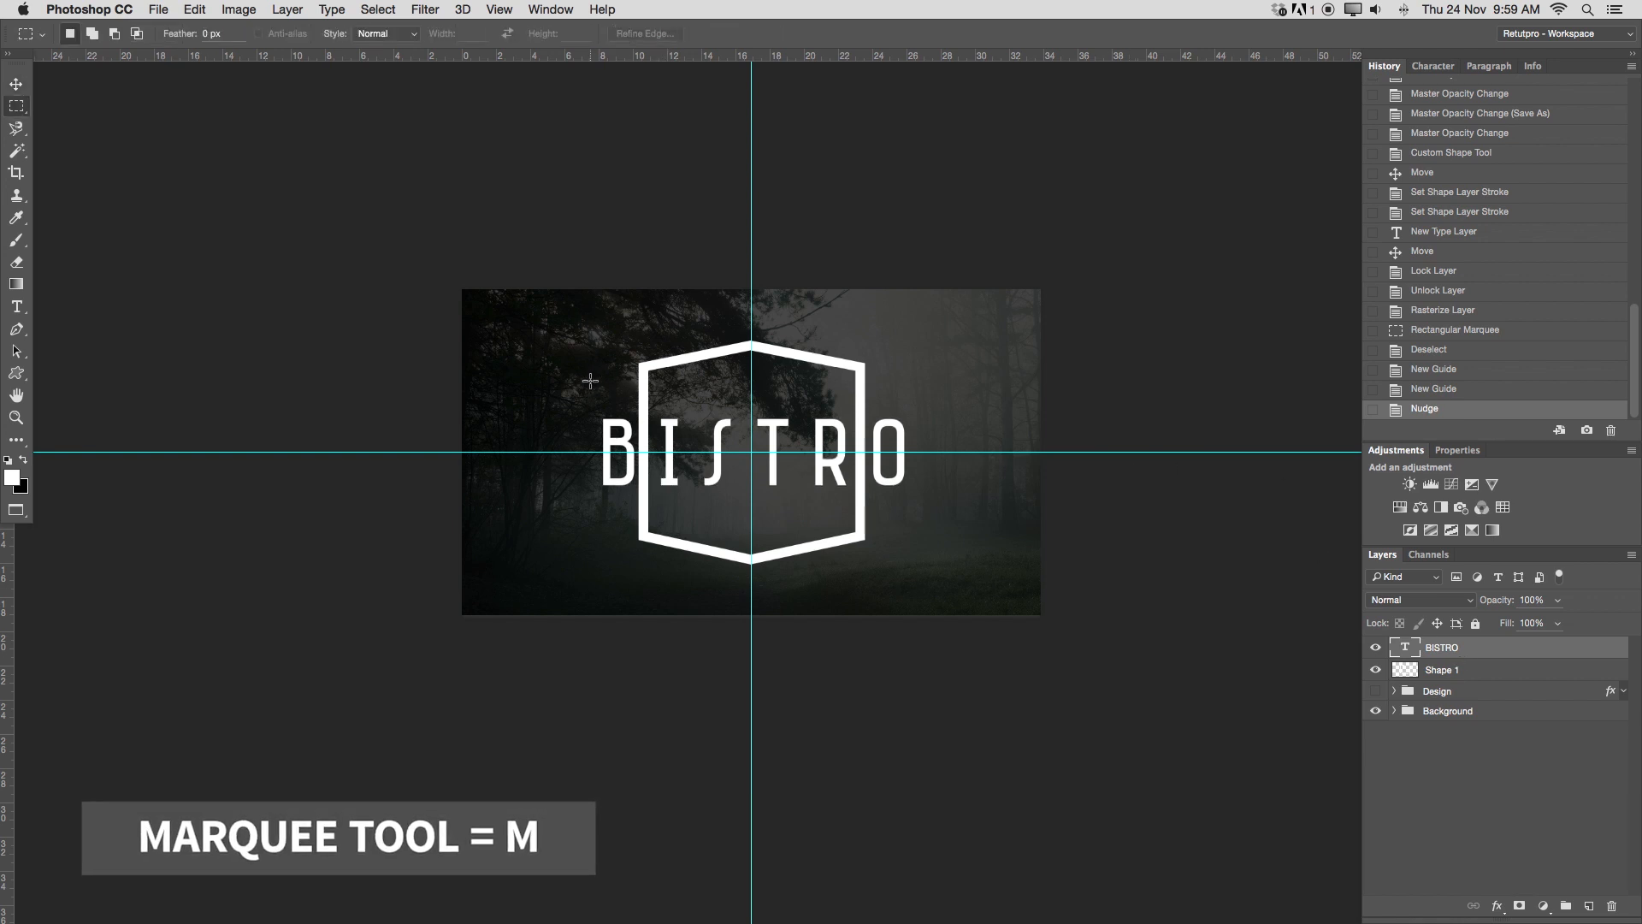
drag(584, 394, 923, 504)
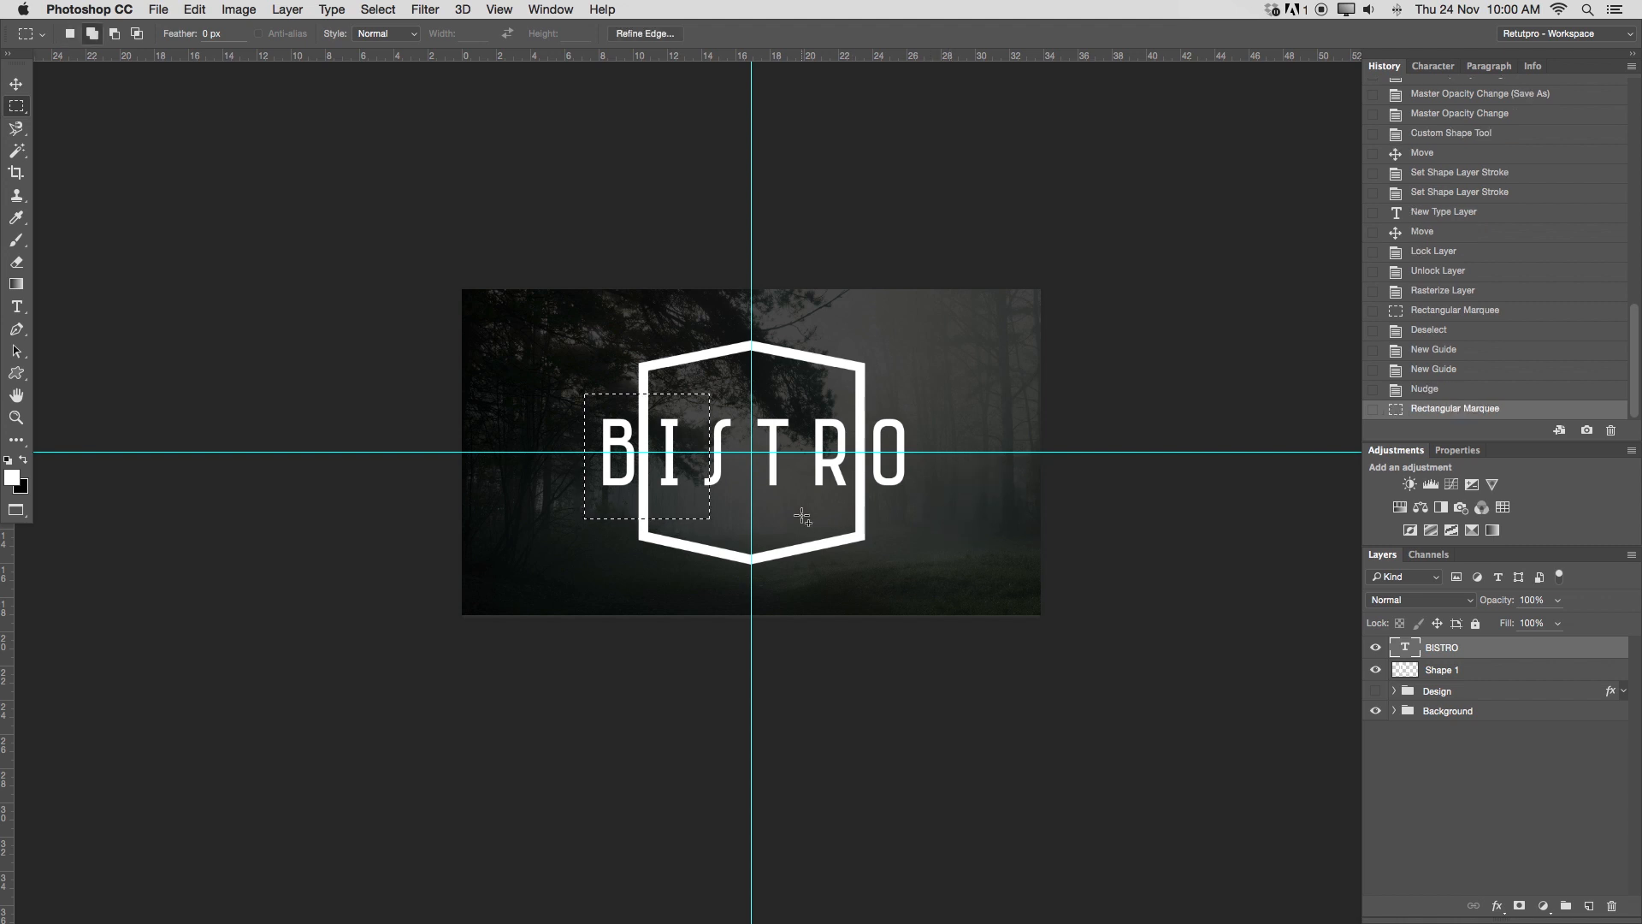
mouse_move(644, 462)
mouse_down()
mouse_move(637, 450)
mouse_move(664, 467)
mouse_up()
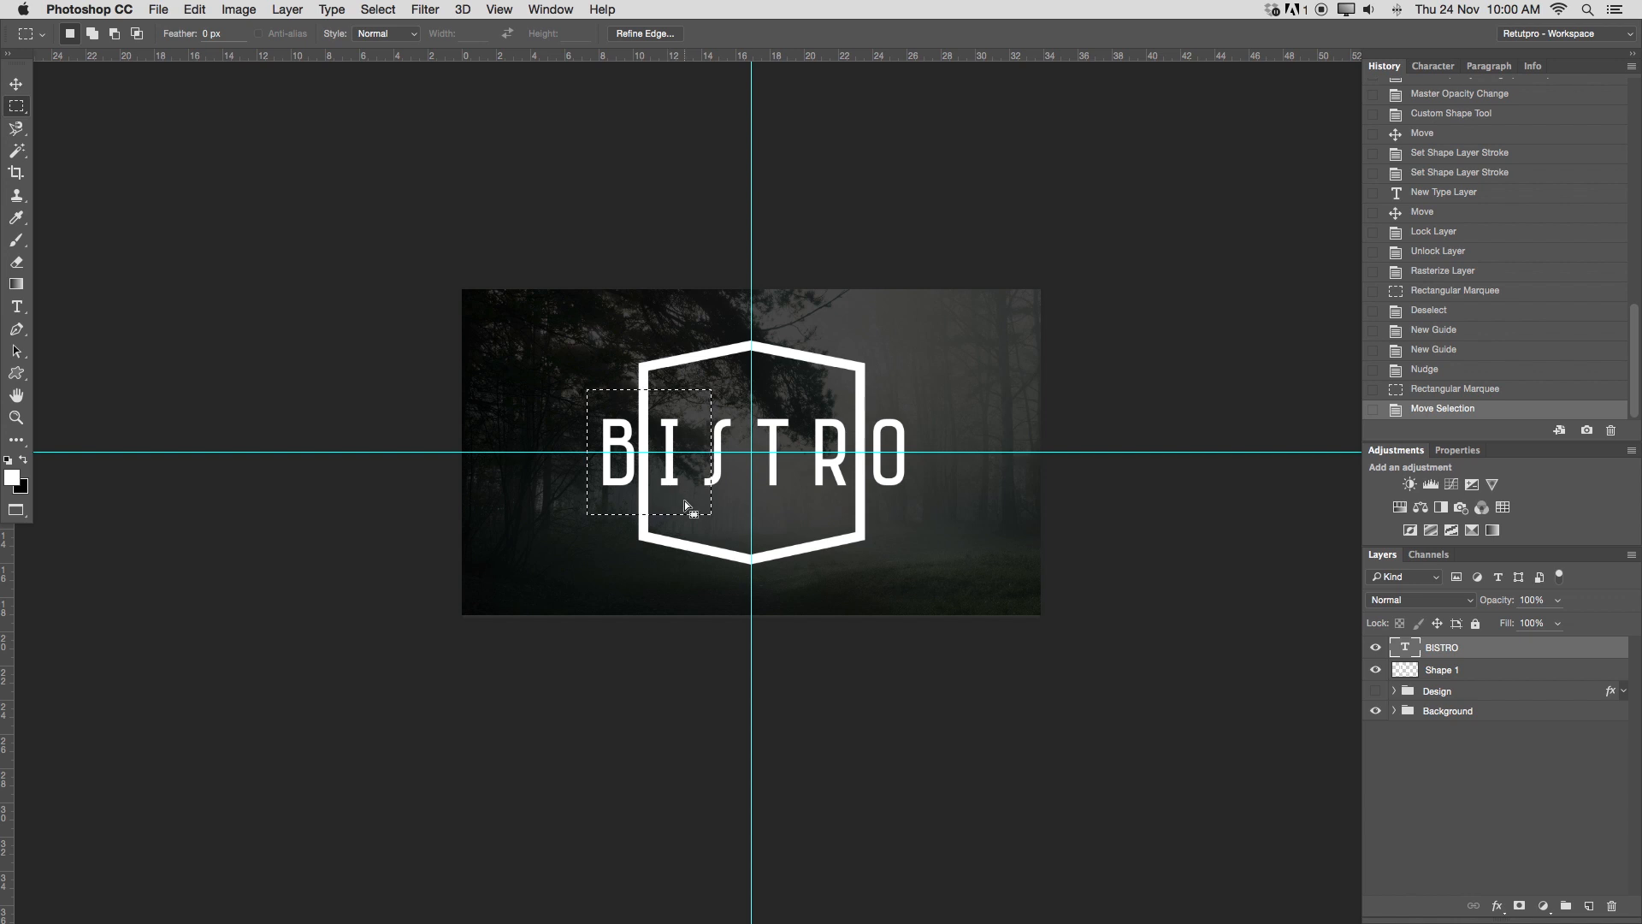
click(1457, 672)
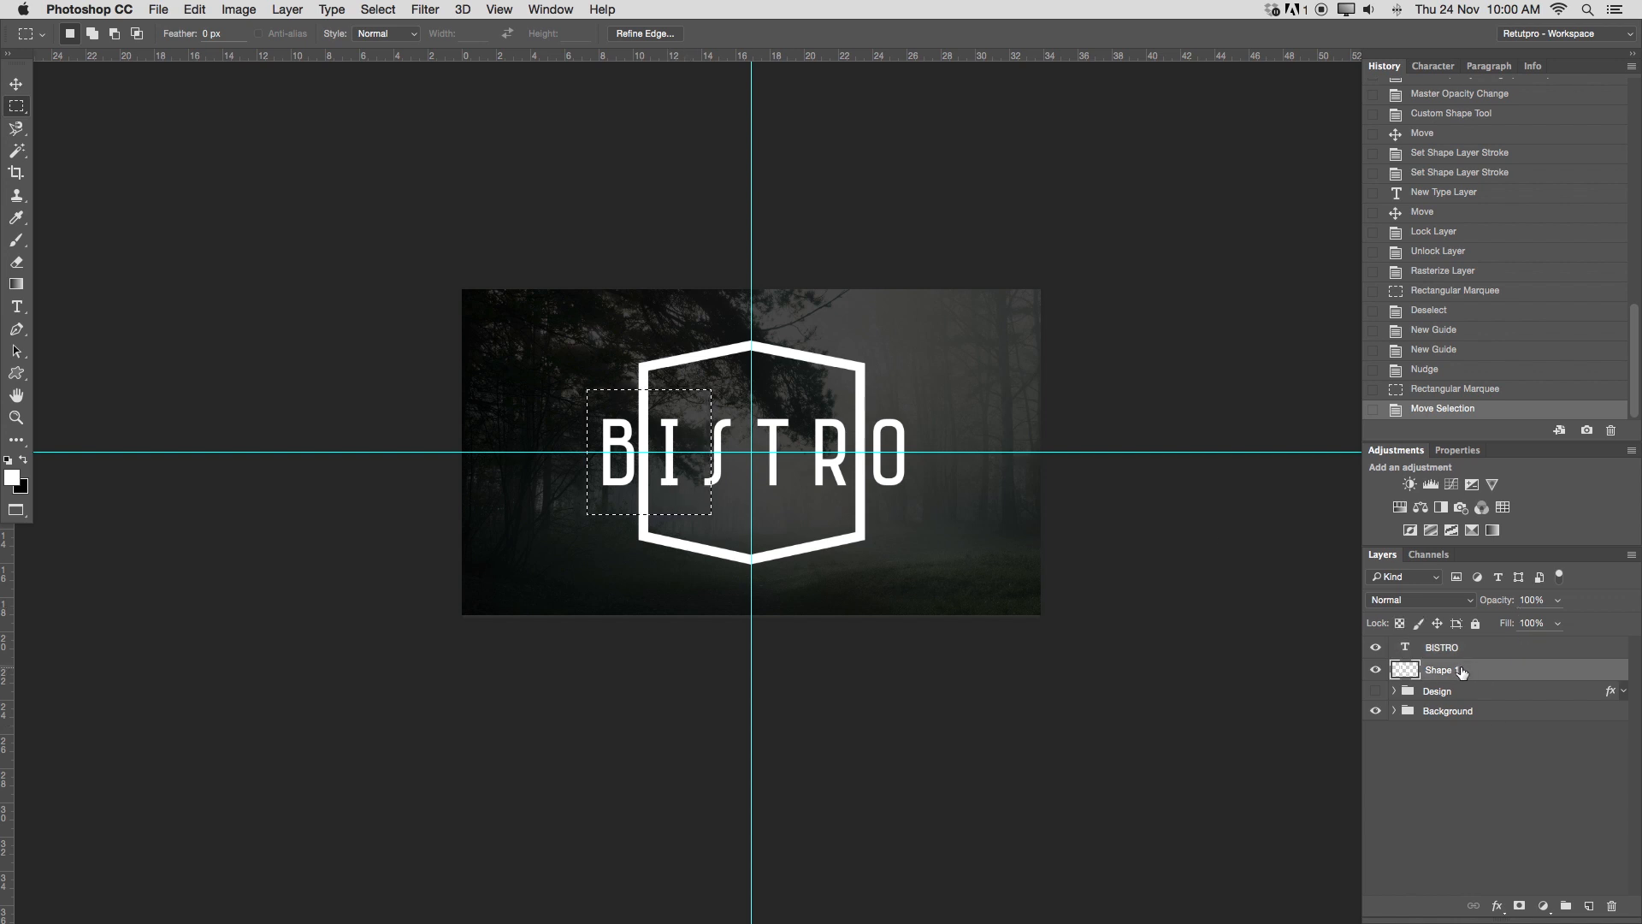
key(Delete)
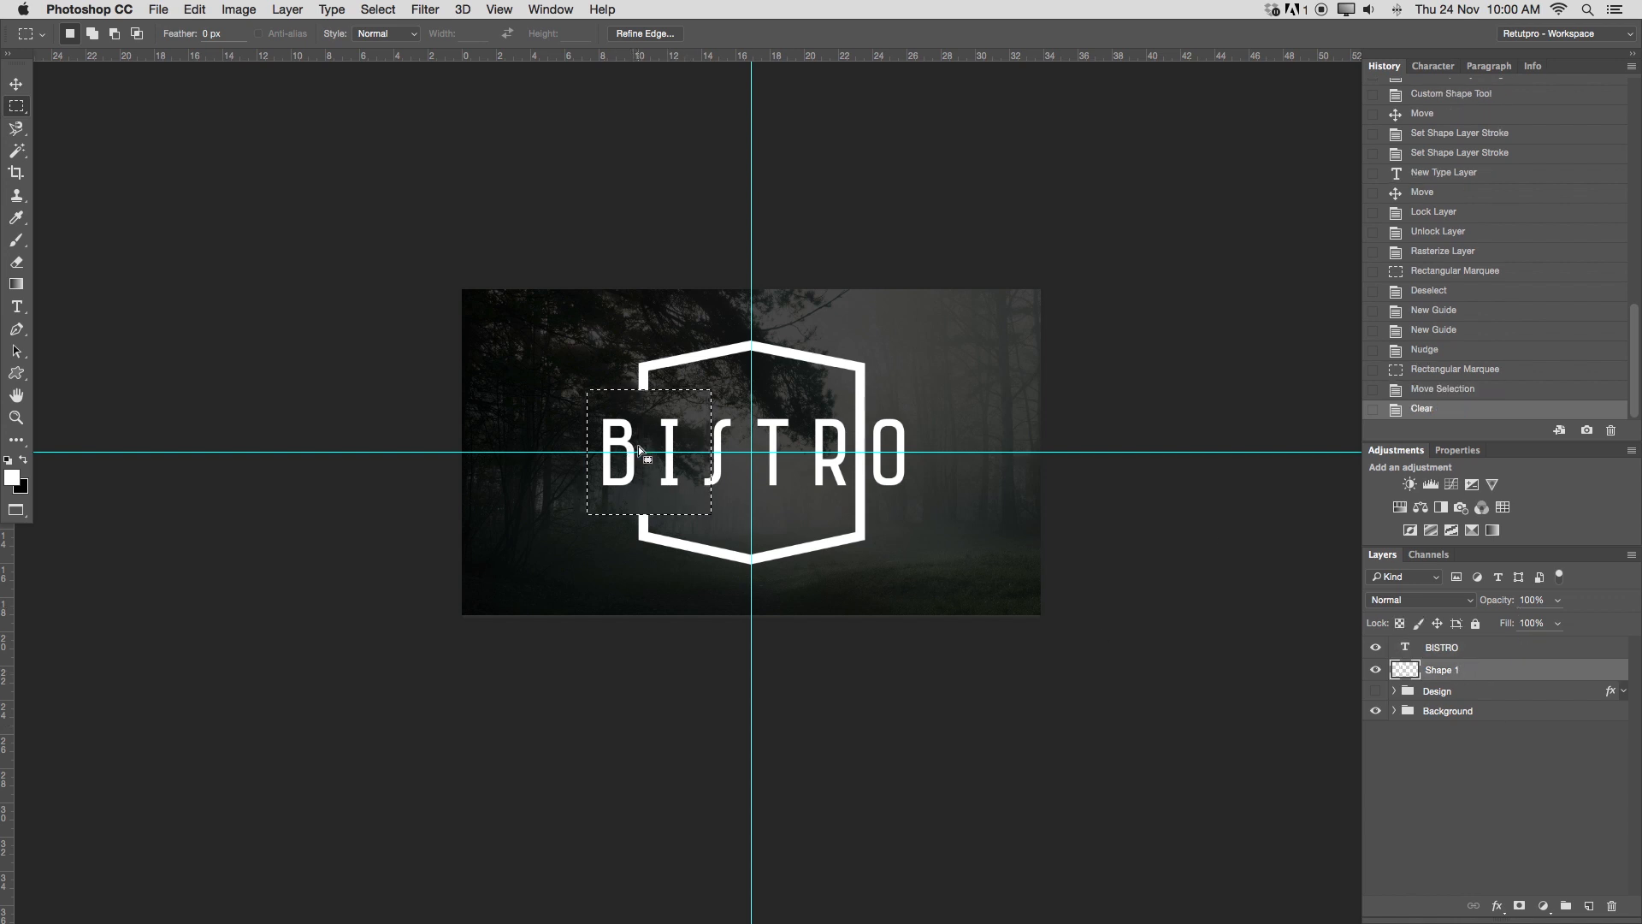
Move the same square selection across to the hexagon's right side, clear that part of Shape 1, and deselect.
drag(643, 455, 798, 469)
key(super+z)
drag(699, 479, 750, 476)
key(Return)
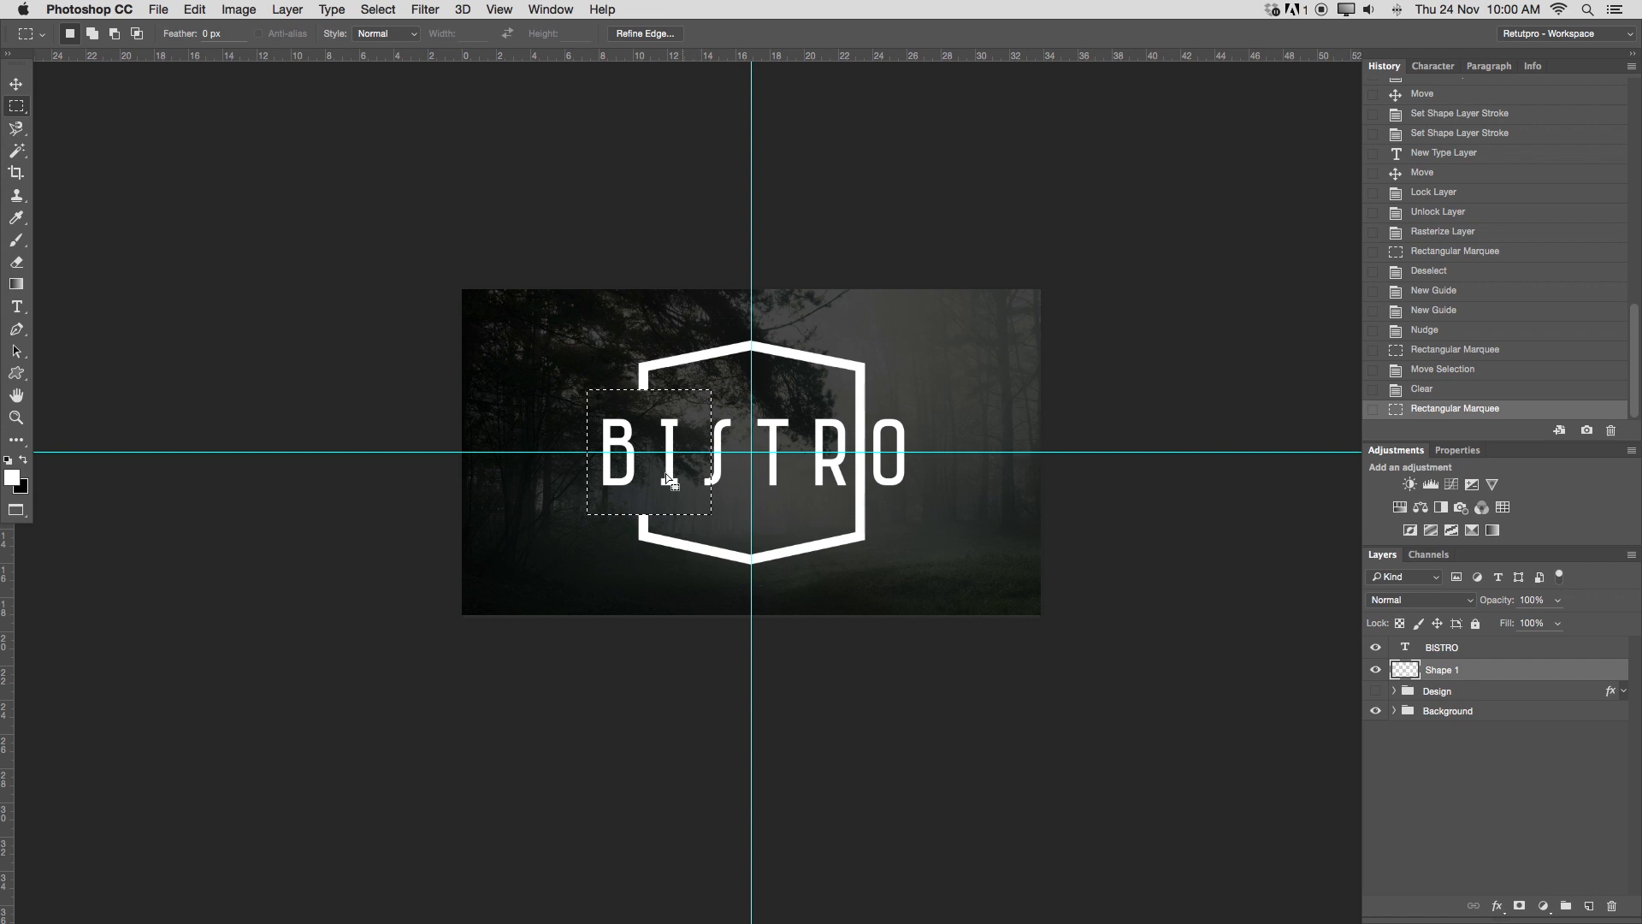
drag(653, 487, 837, 488)
key(Delete)
key(super+d)
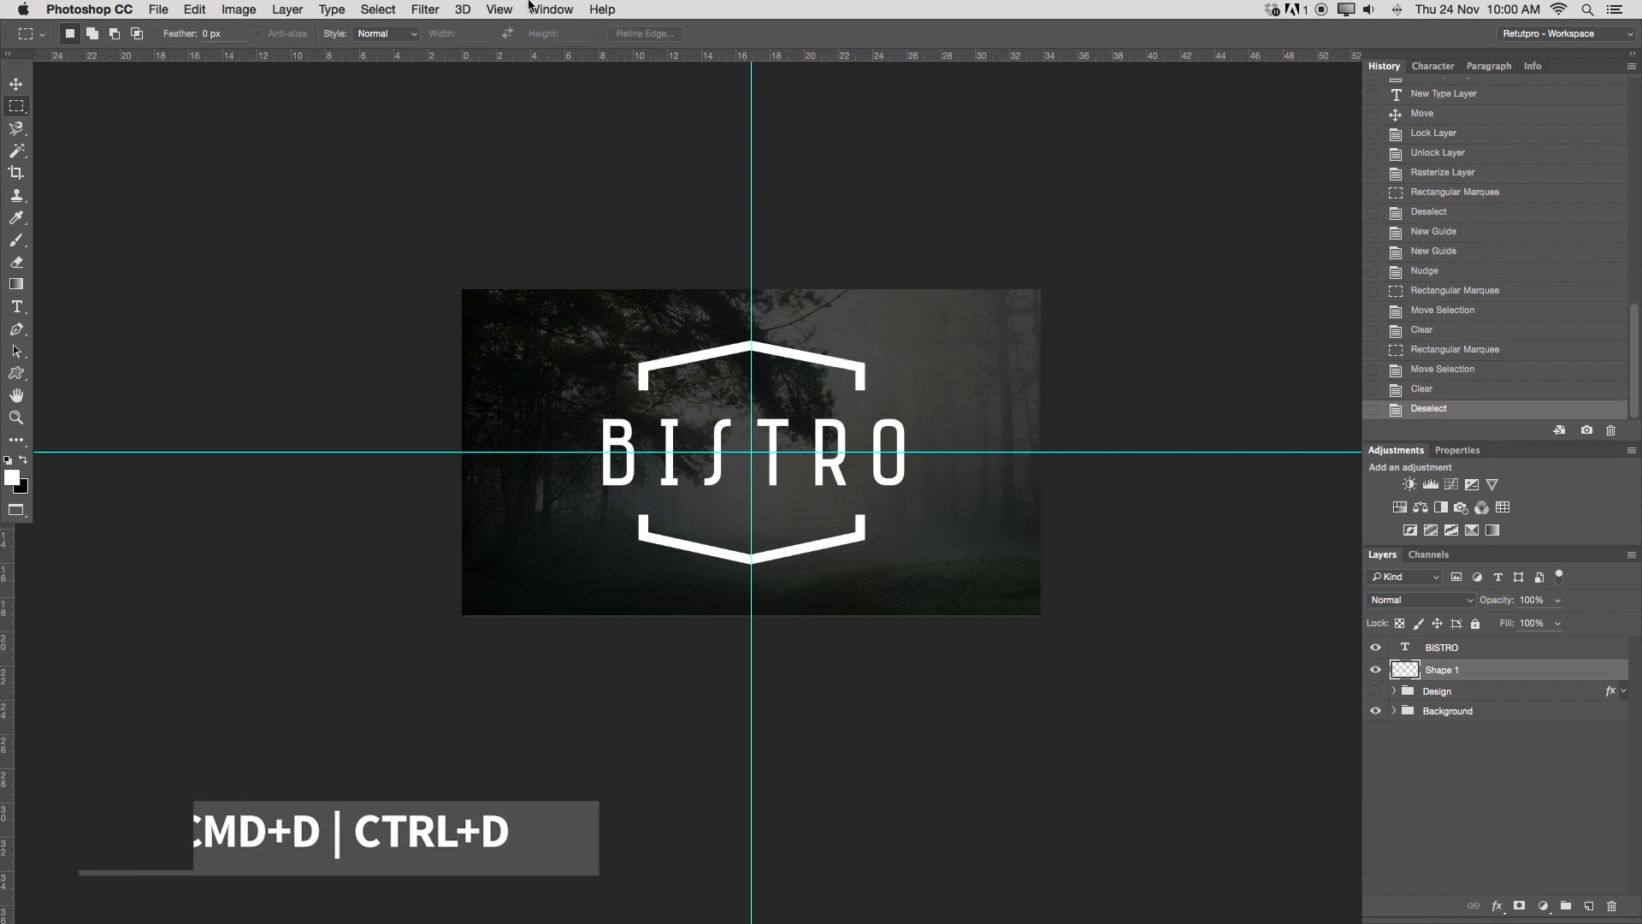
Clear all guides from the canvas and activate the Type tool.
click(499, 10)
click(532, 414)
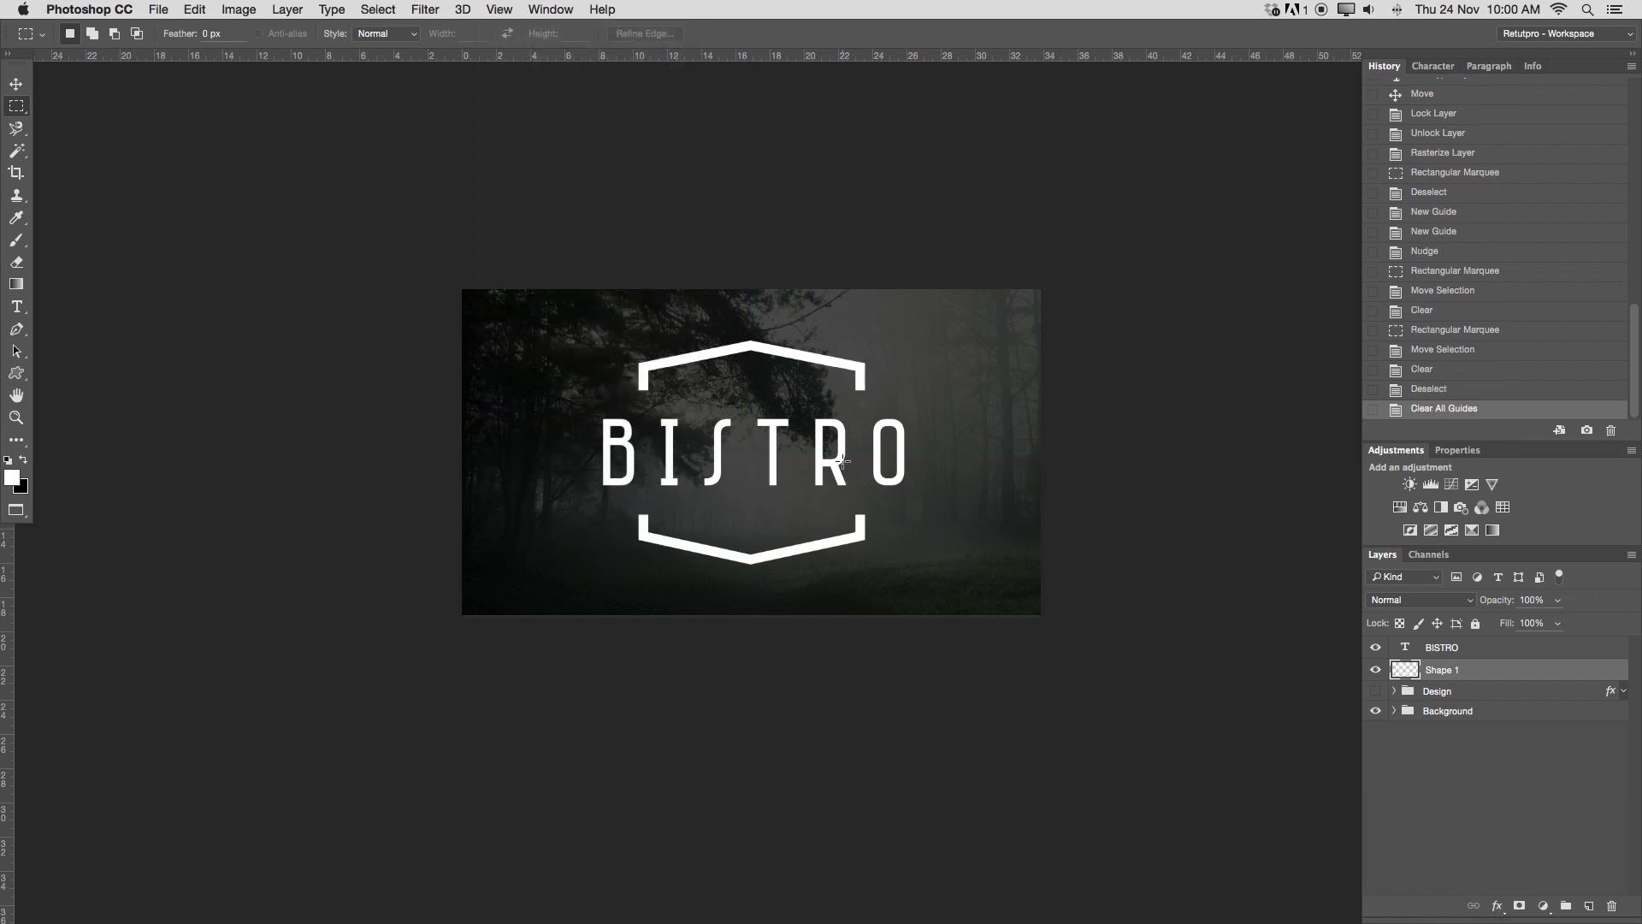
key(z)
drag(864, 473, 924, 492)
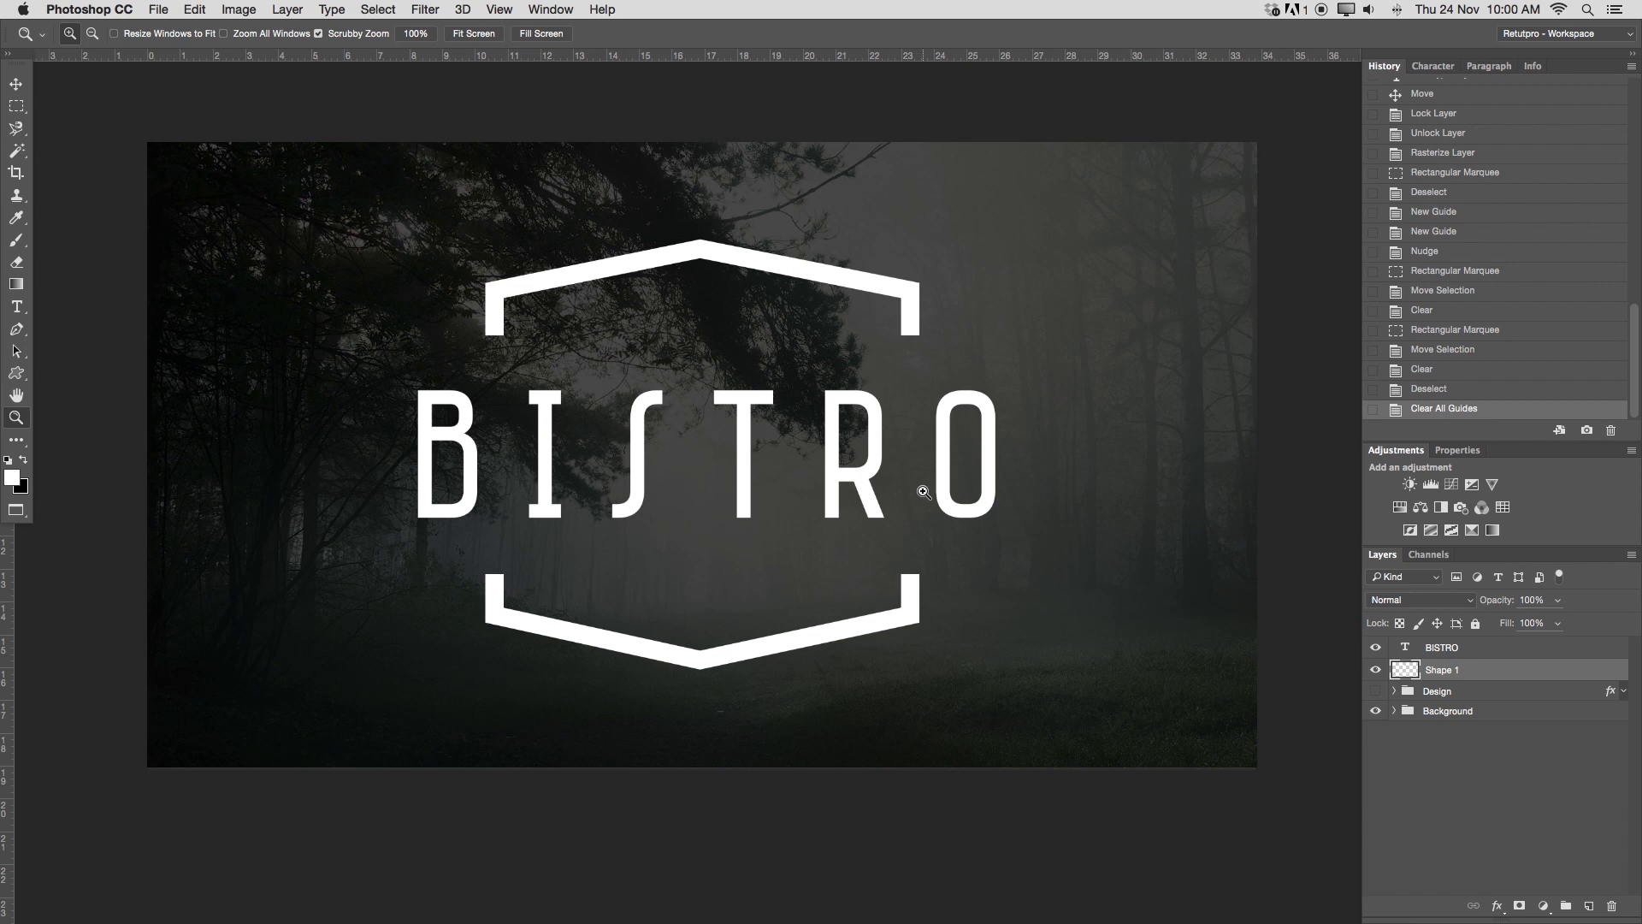
key(t)
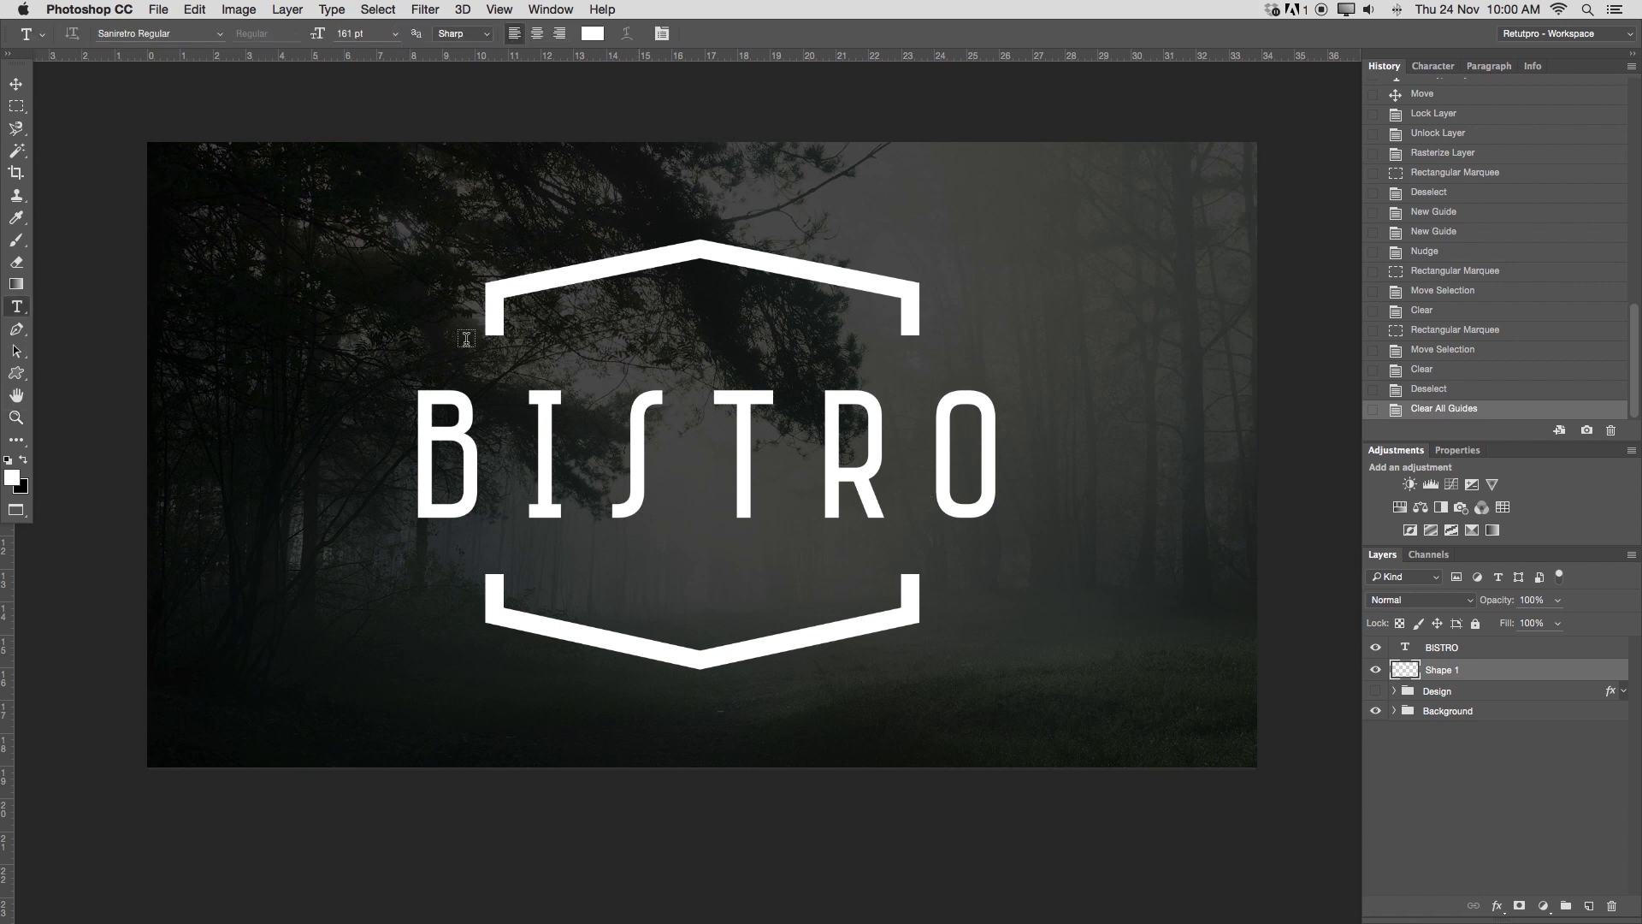
Create a text box in the upper part of the hexagon with white text in Helvetica Neue Light.
drag(573, 304, 833, 361)
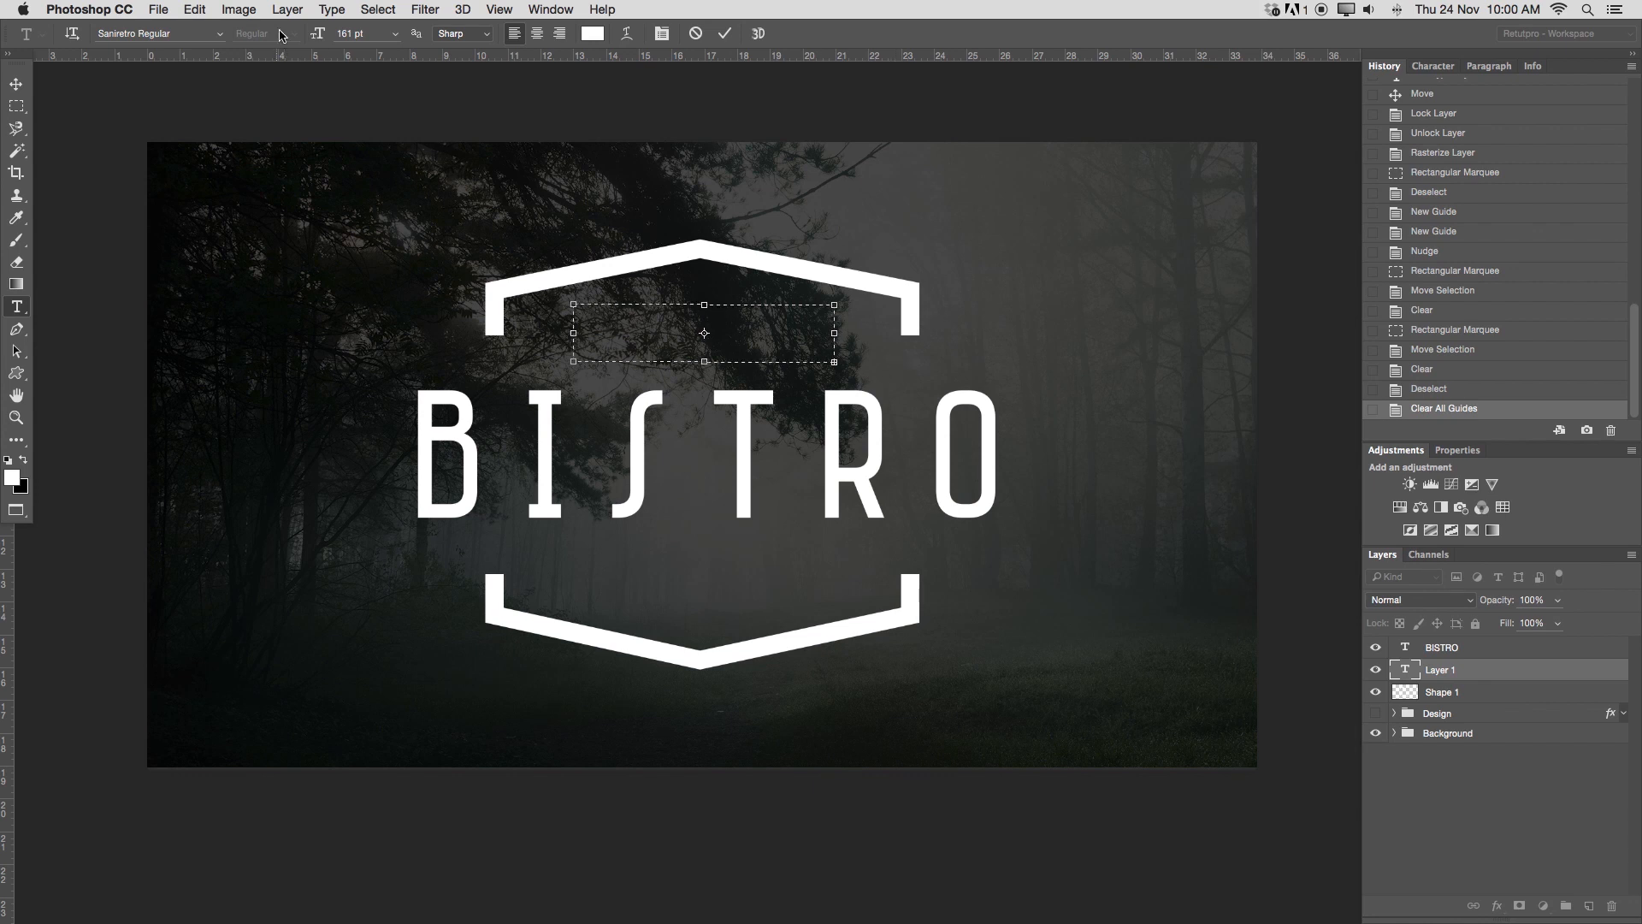
click(598, 38)
drag(1145, 322, 1138, 307)
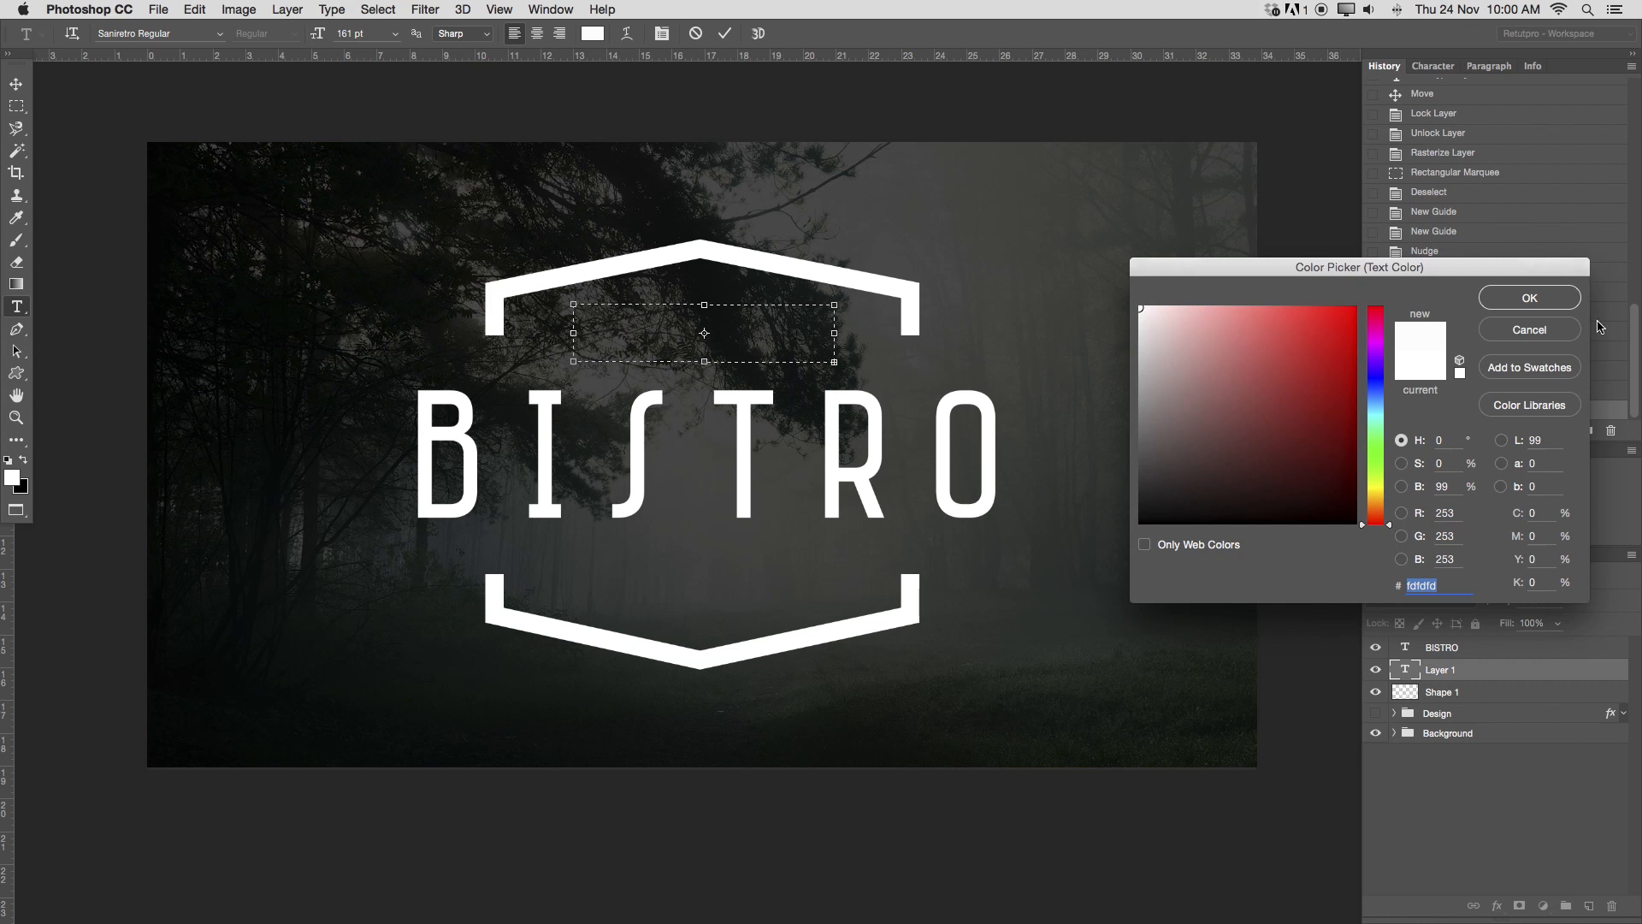
click(1559, 299)
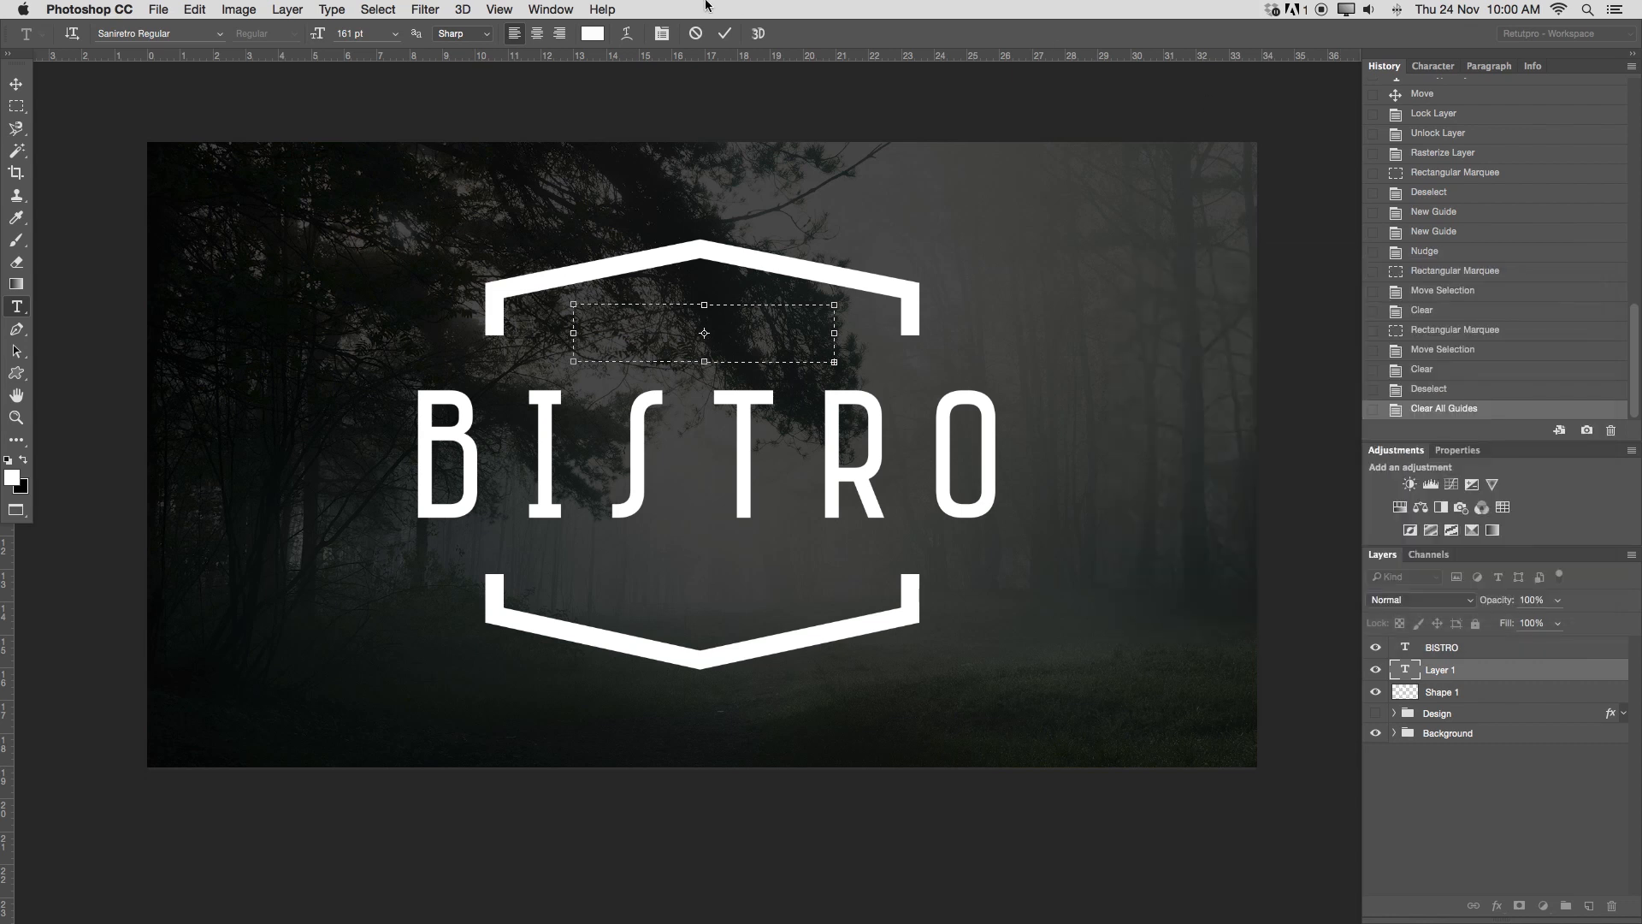
click(219, 34)
scroll(506, 390, up, 15)
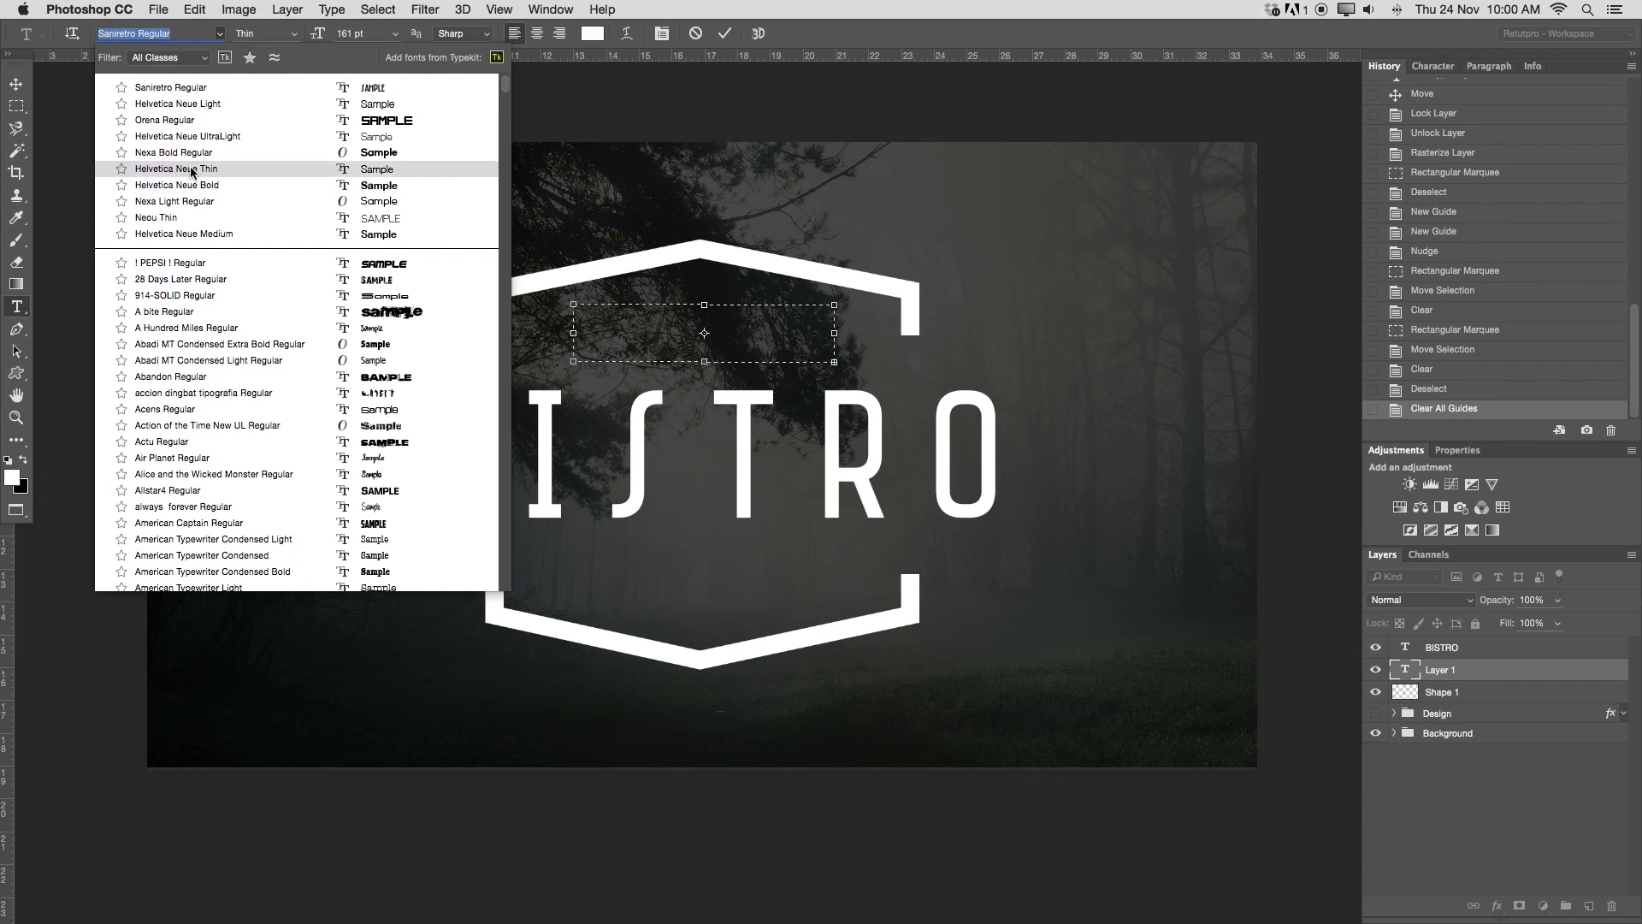
click(215, 106)
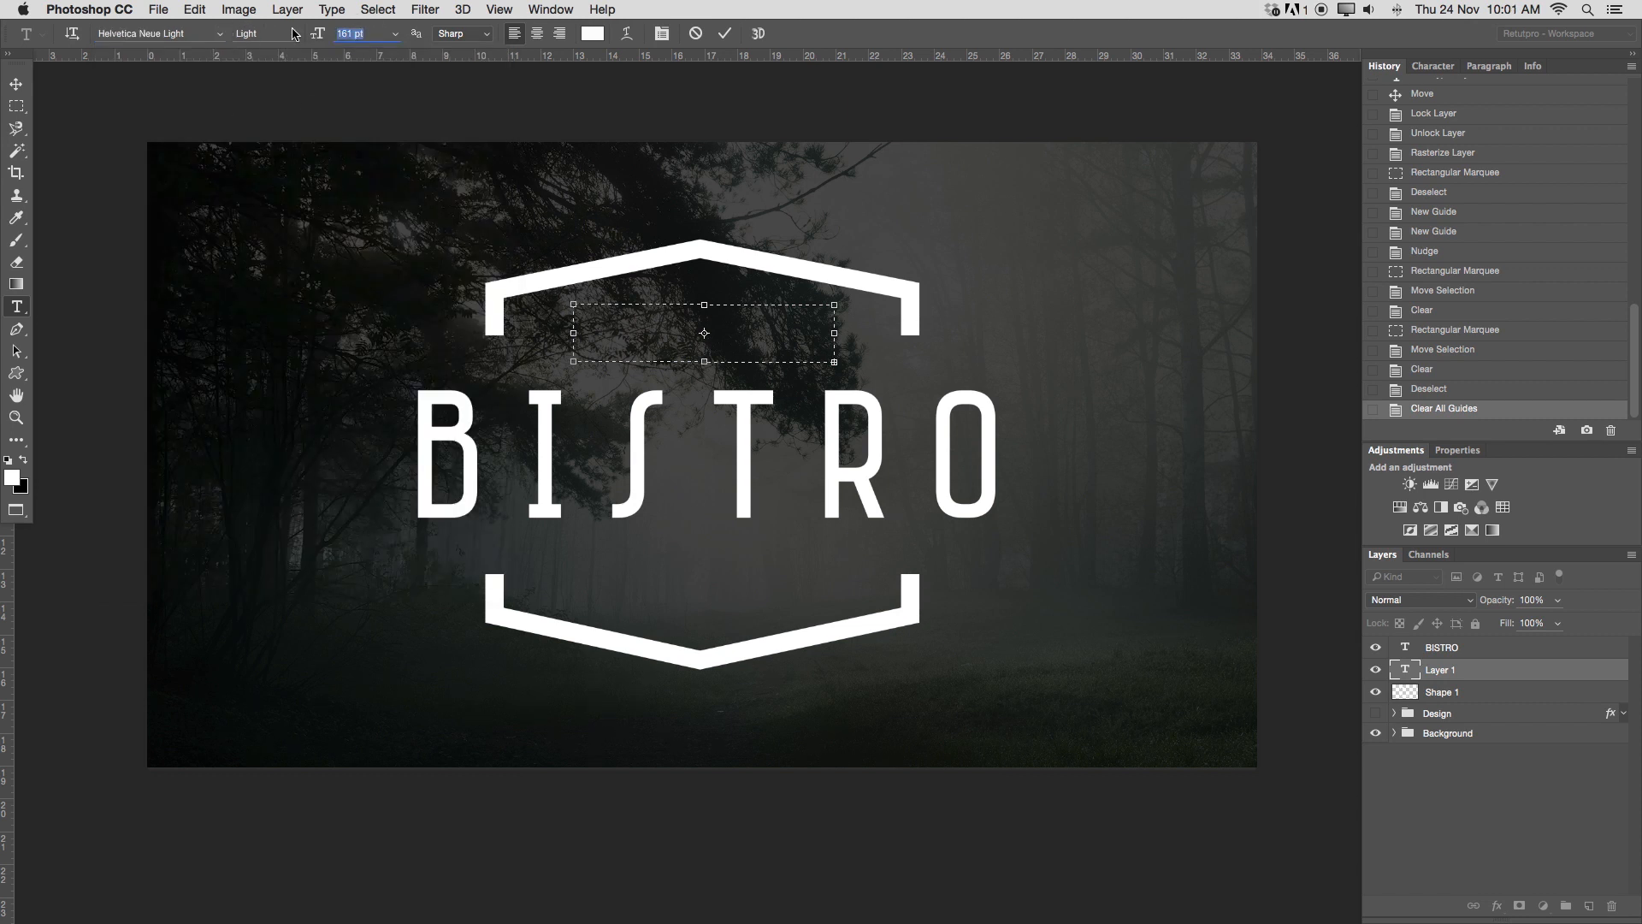
Set the text TASTY EATS at 25 pt in the new text box and commit it.
text(20)
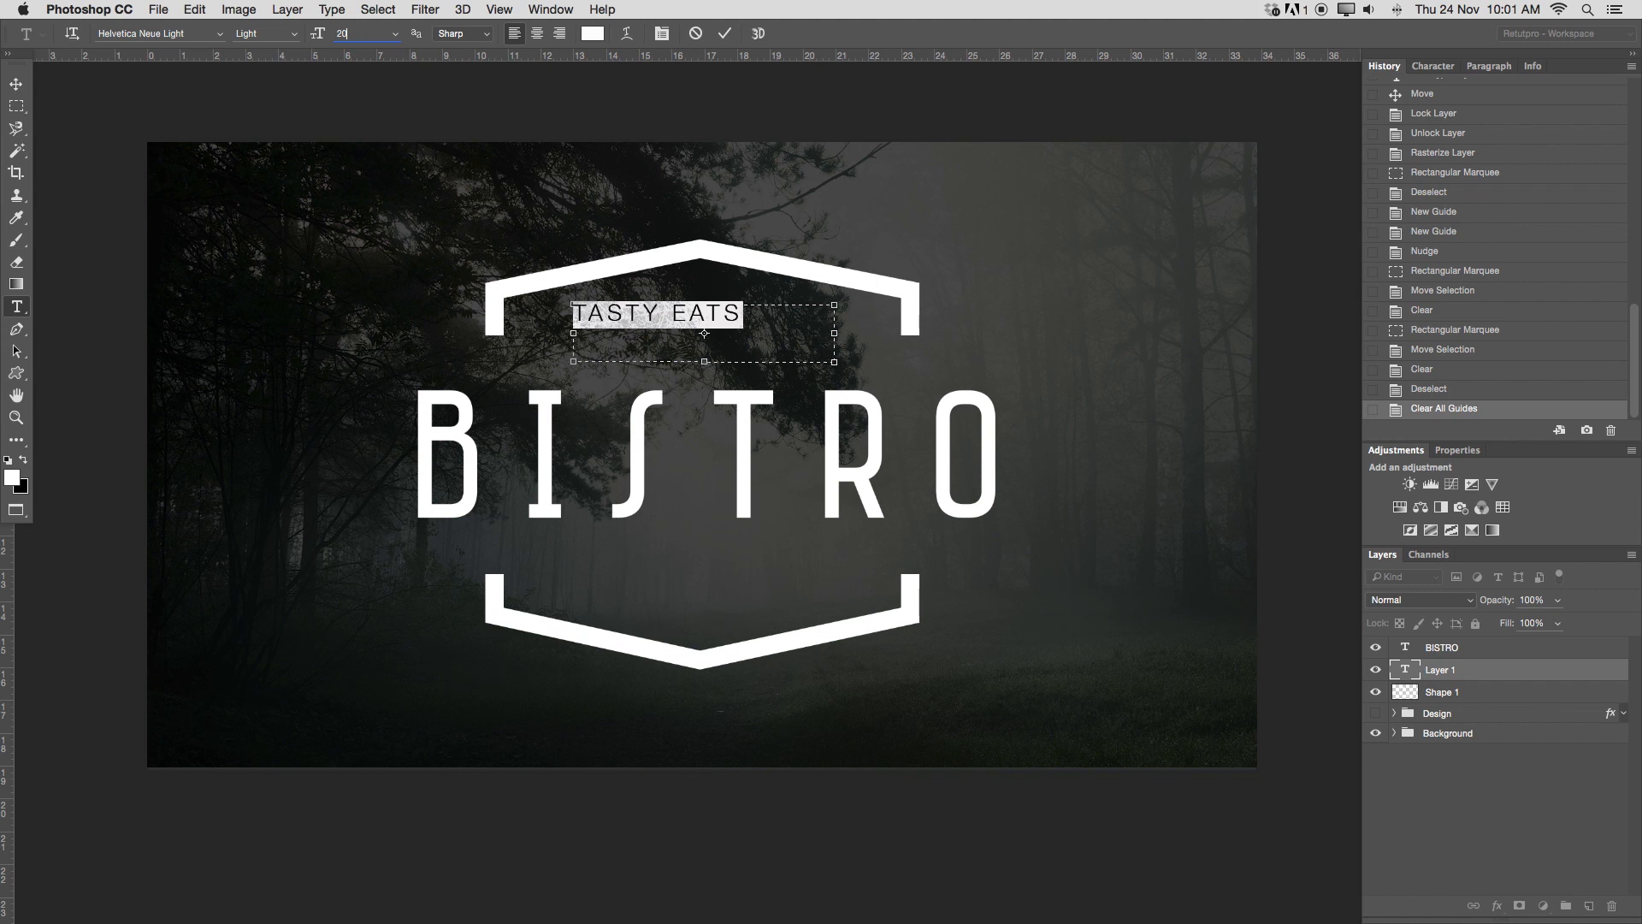
key(BackSpace)
text(5)
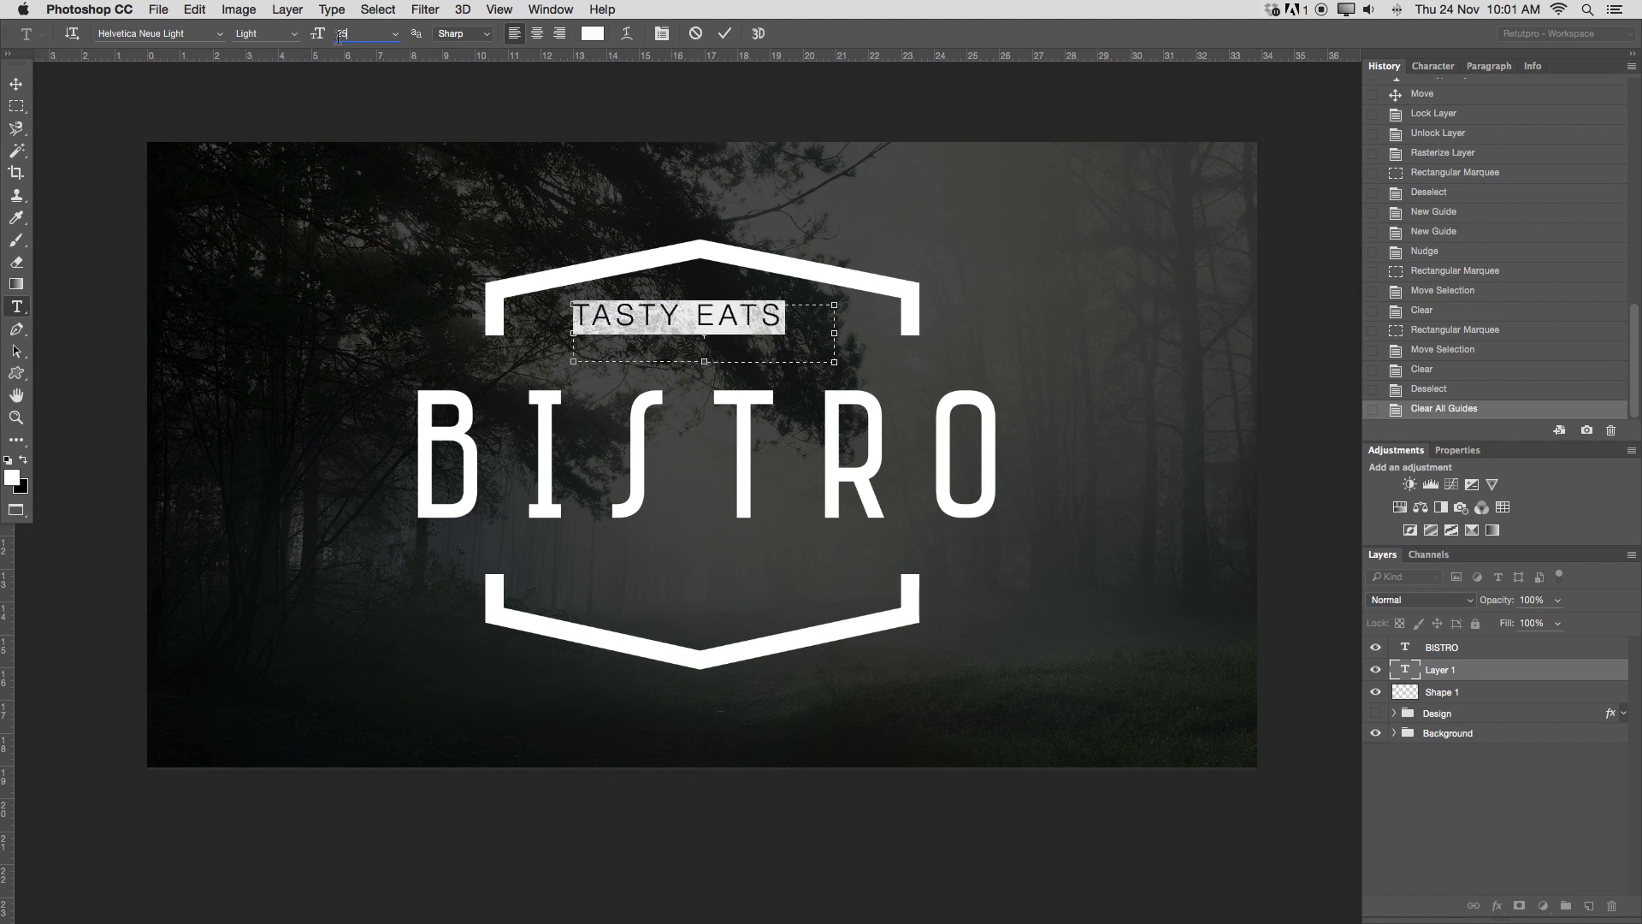
click(727, 34)
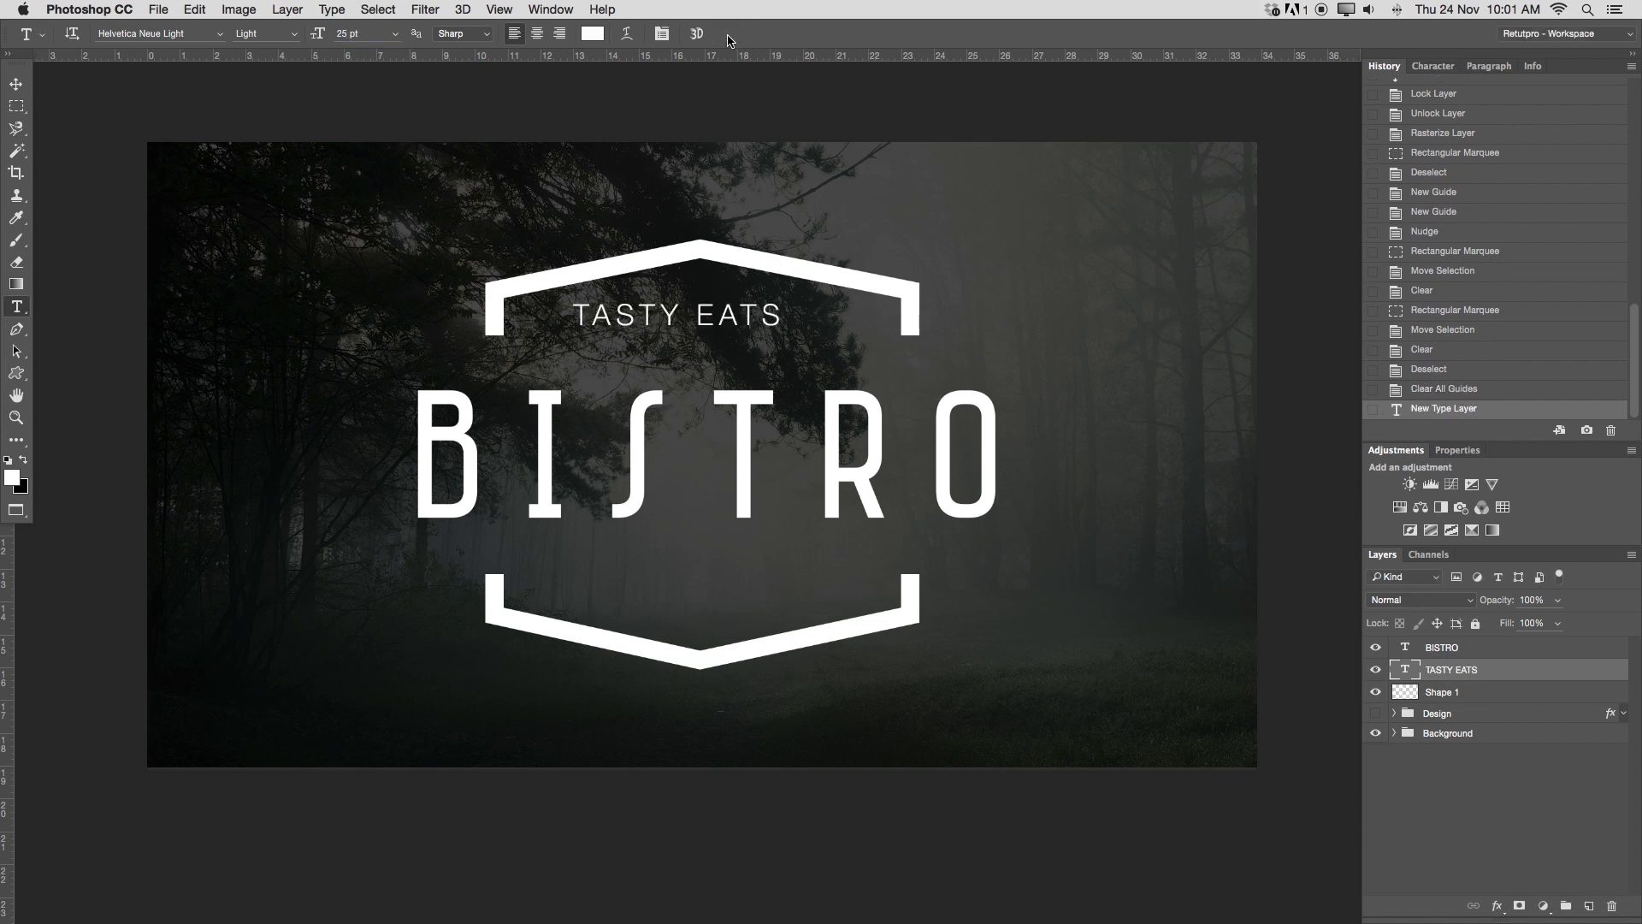
Move the TASTY EATS text slightly down and across so it sits centred beneath the hexagon's upper point.
click(15, 86)
mouse_move(722, 327)
mouse_down()
mouse_move(740, 358)
mouse_move(676, 328)
mouse_move(697, 305)
mouse_move(733, 334)
mouse_up()
key(Left)
key(Left)
key(Left)
key(Left)
key(Left)
key(Left)
key(Left)
key(Left)
key(Left)
key(Left)
key(Down)
key(Down)
key(Down)
key(Down)
key(Down)
key(Down)
key(Down)
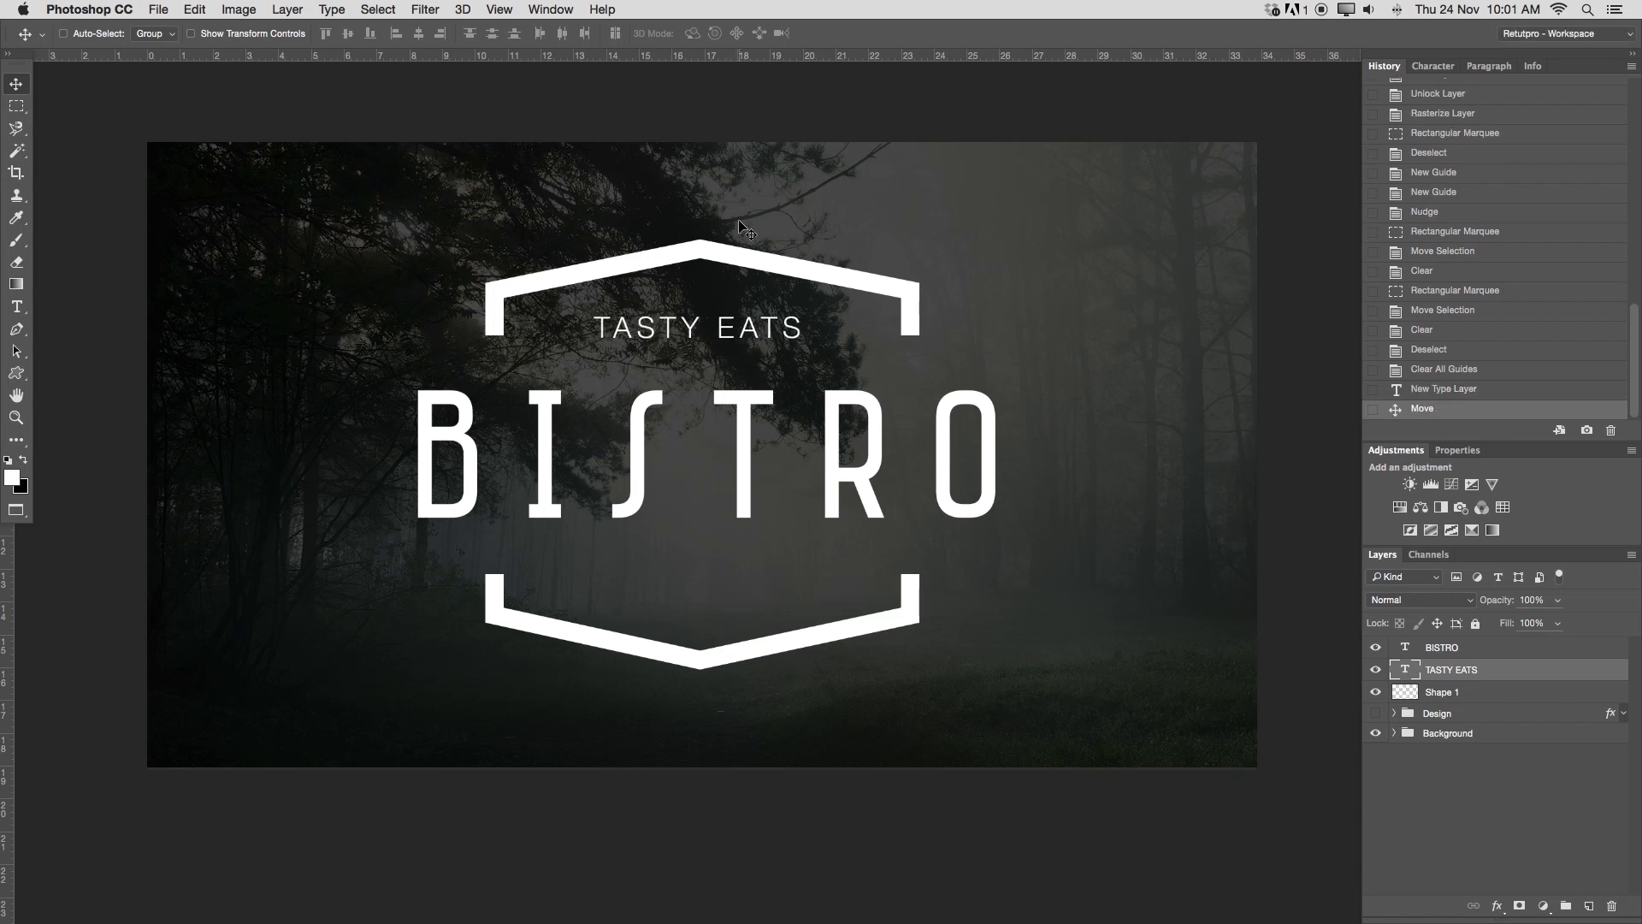
Duplicate the TASTY EATS layer straight down below BISTRO and change the copy's text to EST. 2016.
key(ctrl+j)
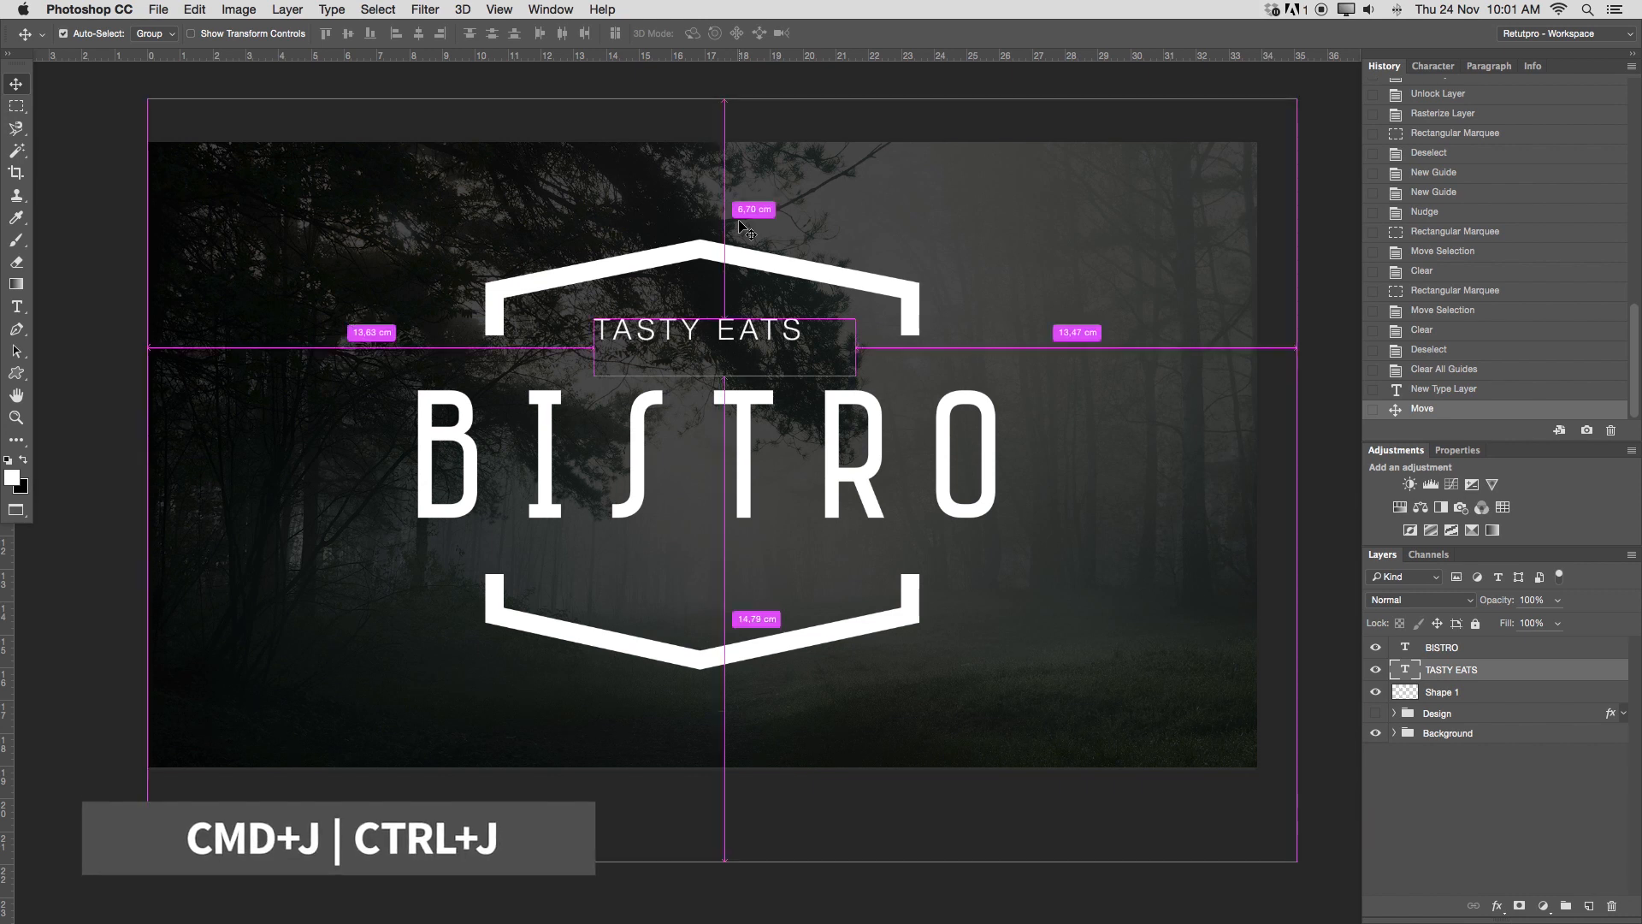
drag(717, 342, 703, 582)
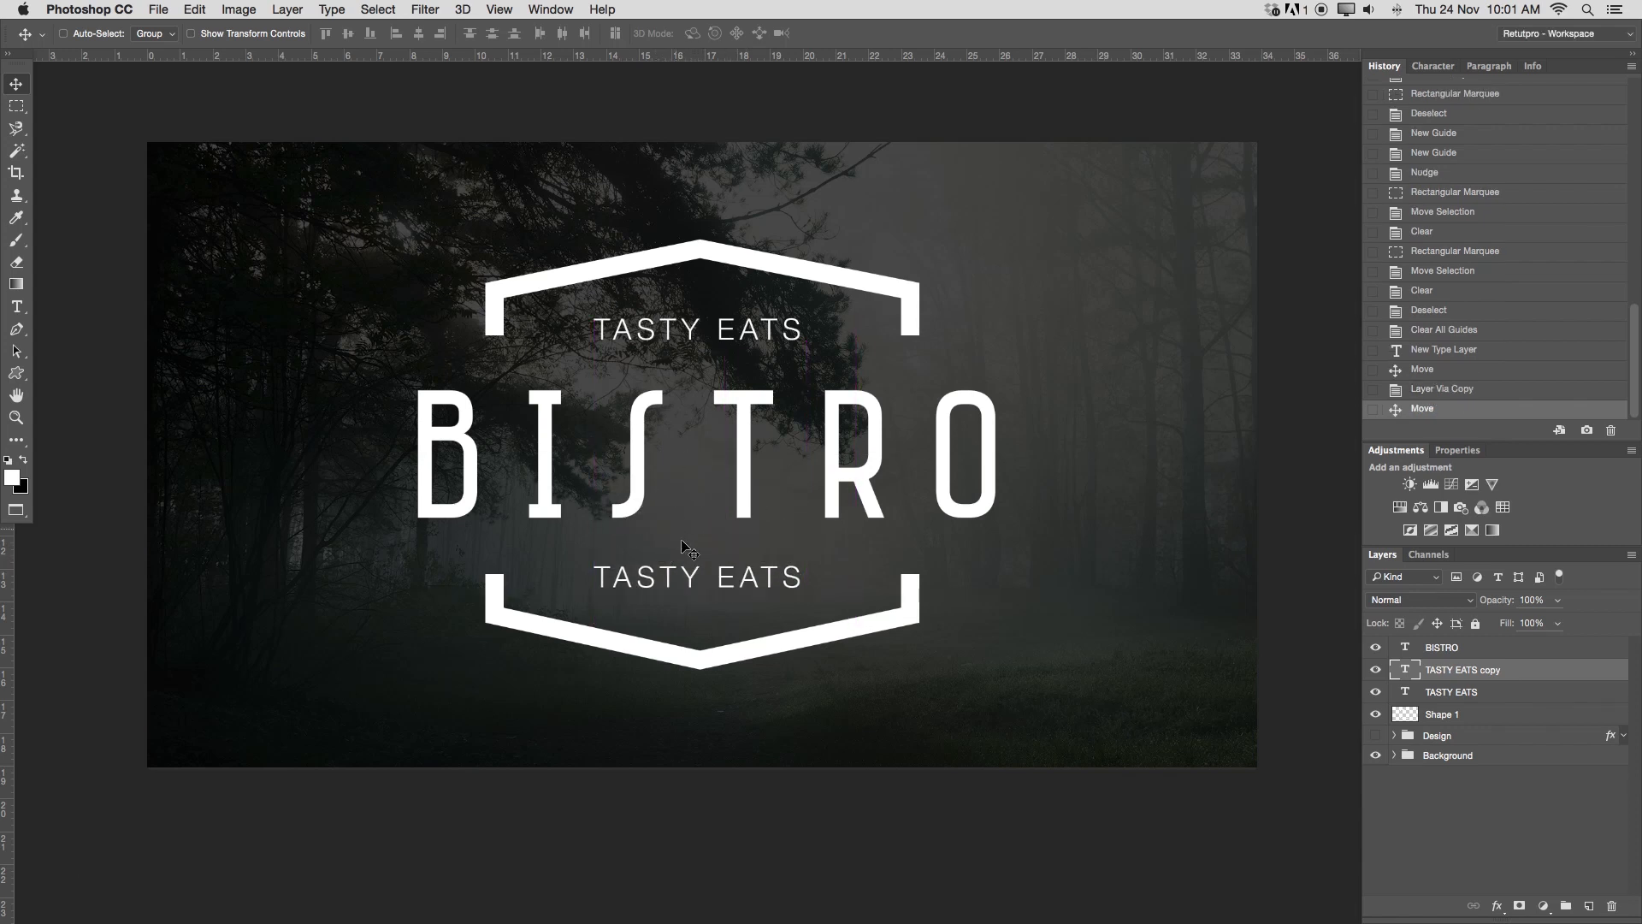
key(t)
triple_click(685, 585)
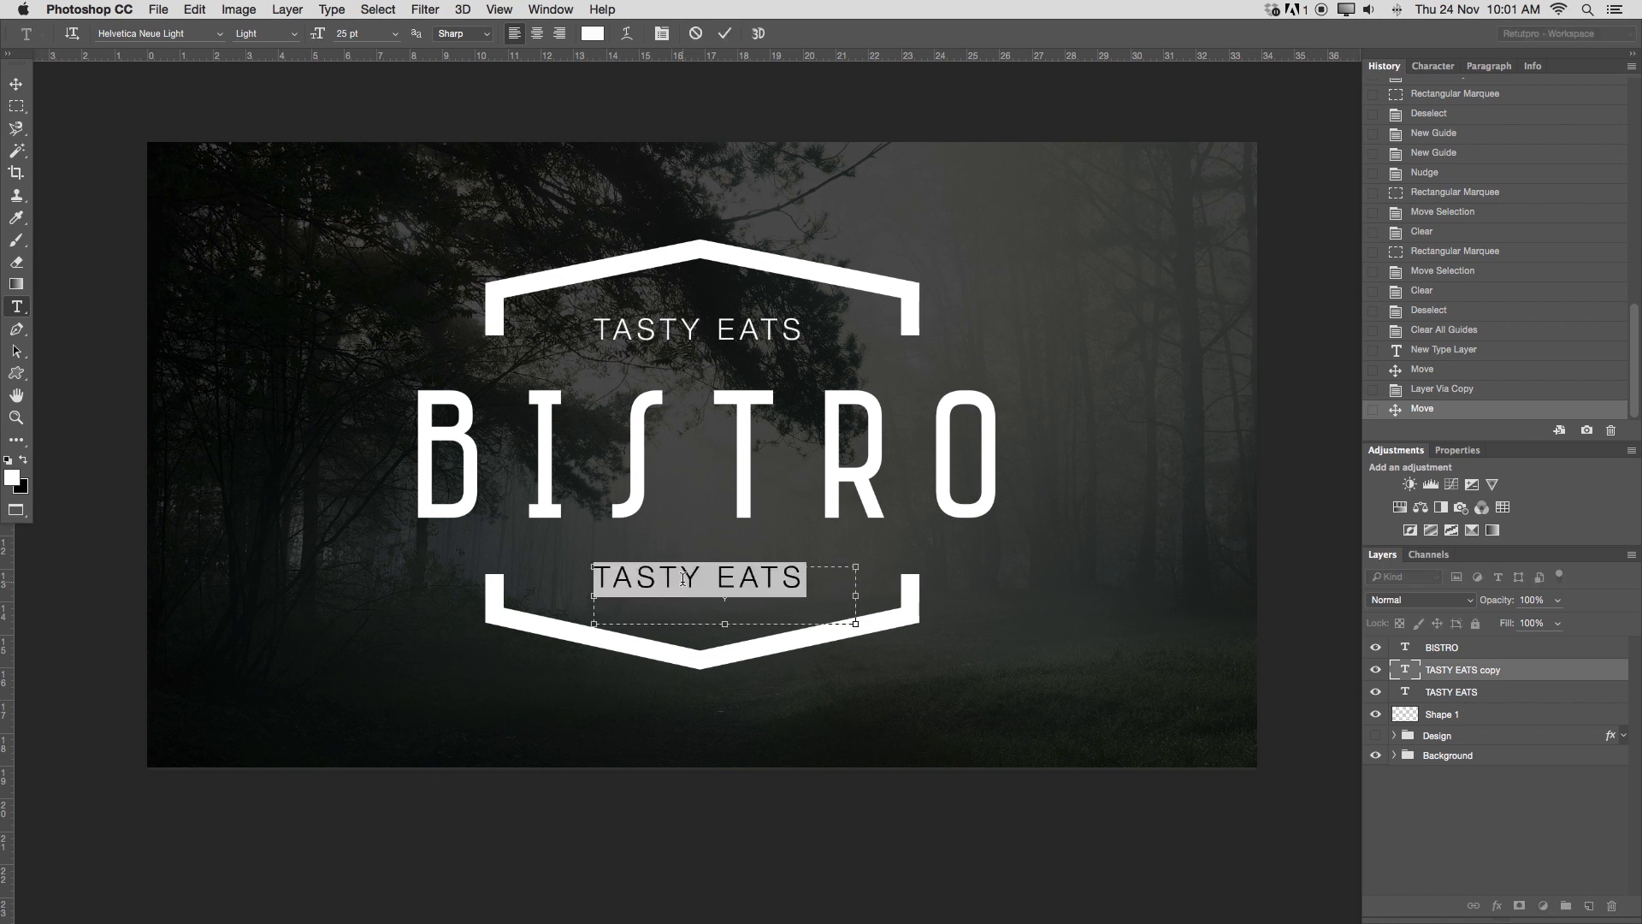
text(EST. 2016)
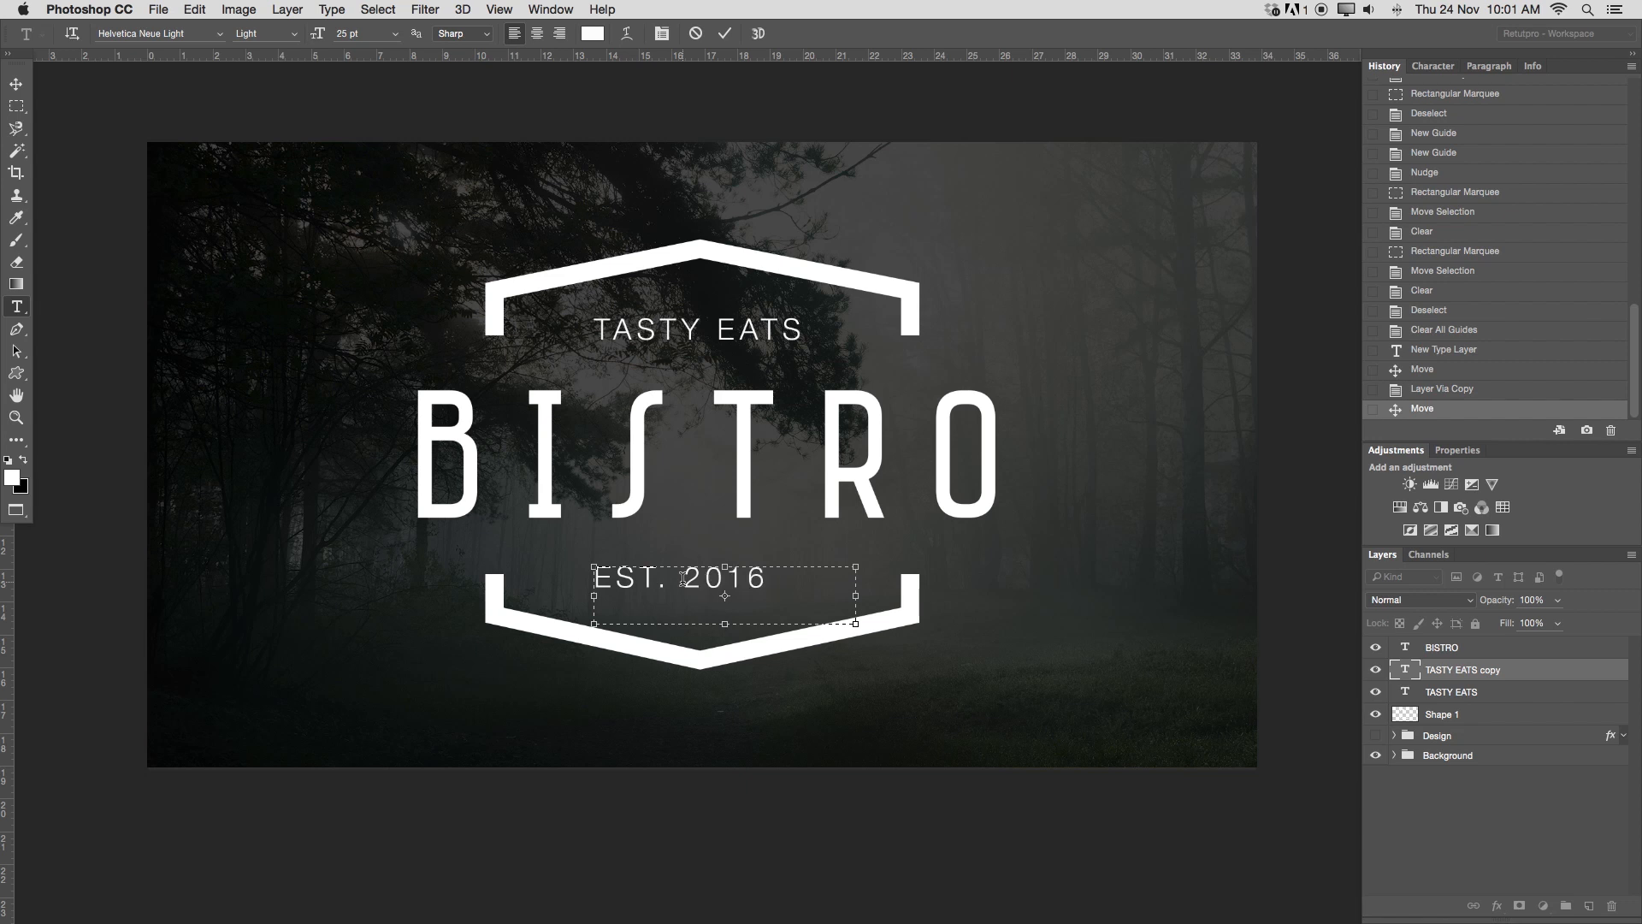
key(super+Return)
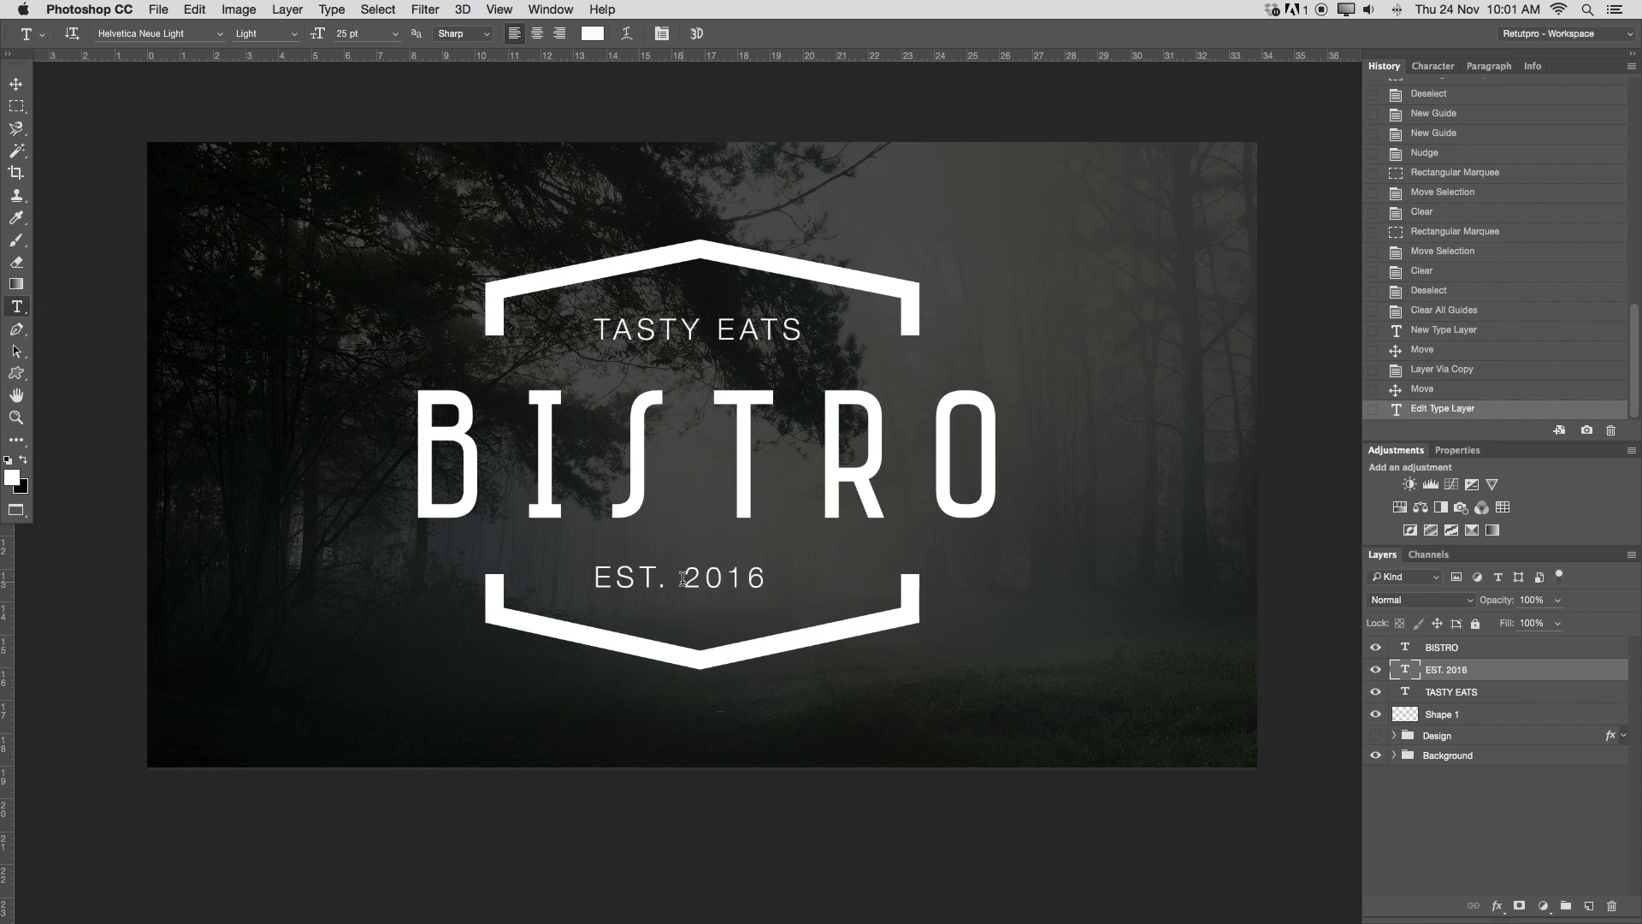
Nudge the EST. 2016 text sideways to centre it above the hexagon's lower point.
key(v)
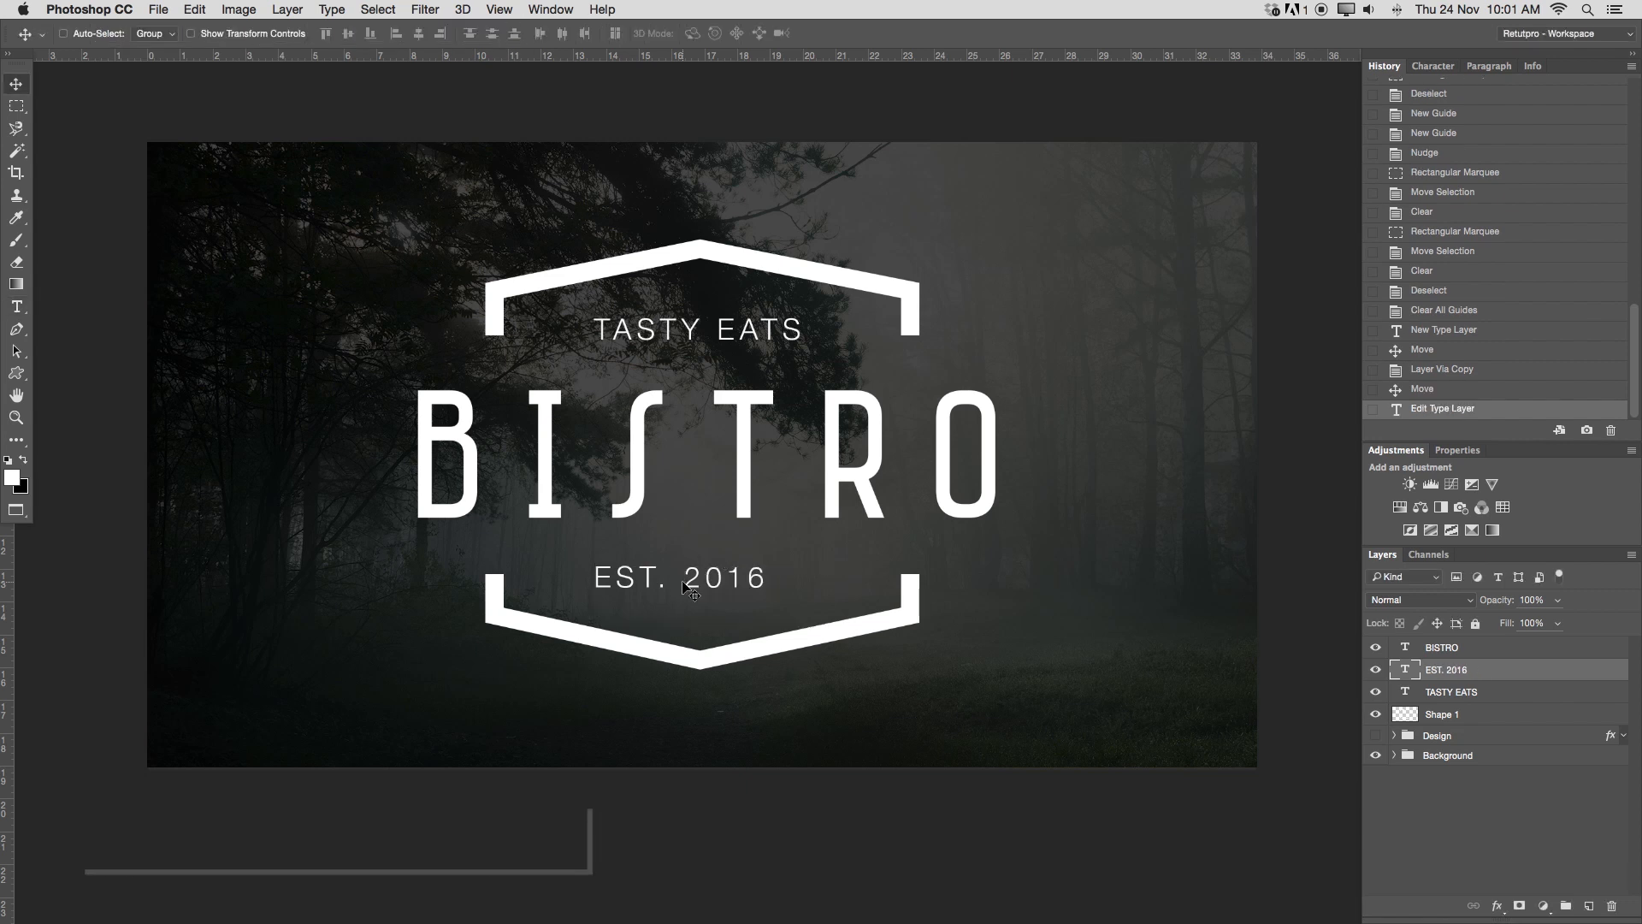
key(Right)
key(Right)
key(Right)
key(Right)
key(Right)
key(Right)
key(Right)
key(Right)
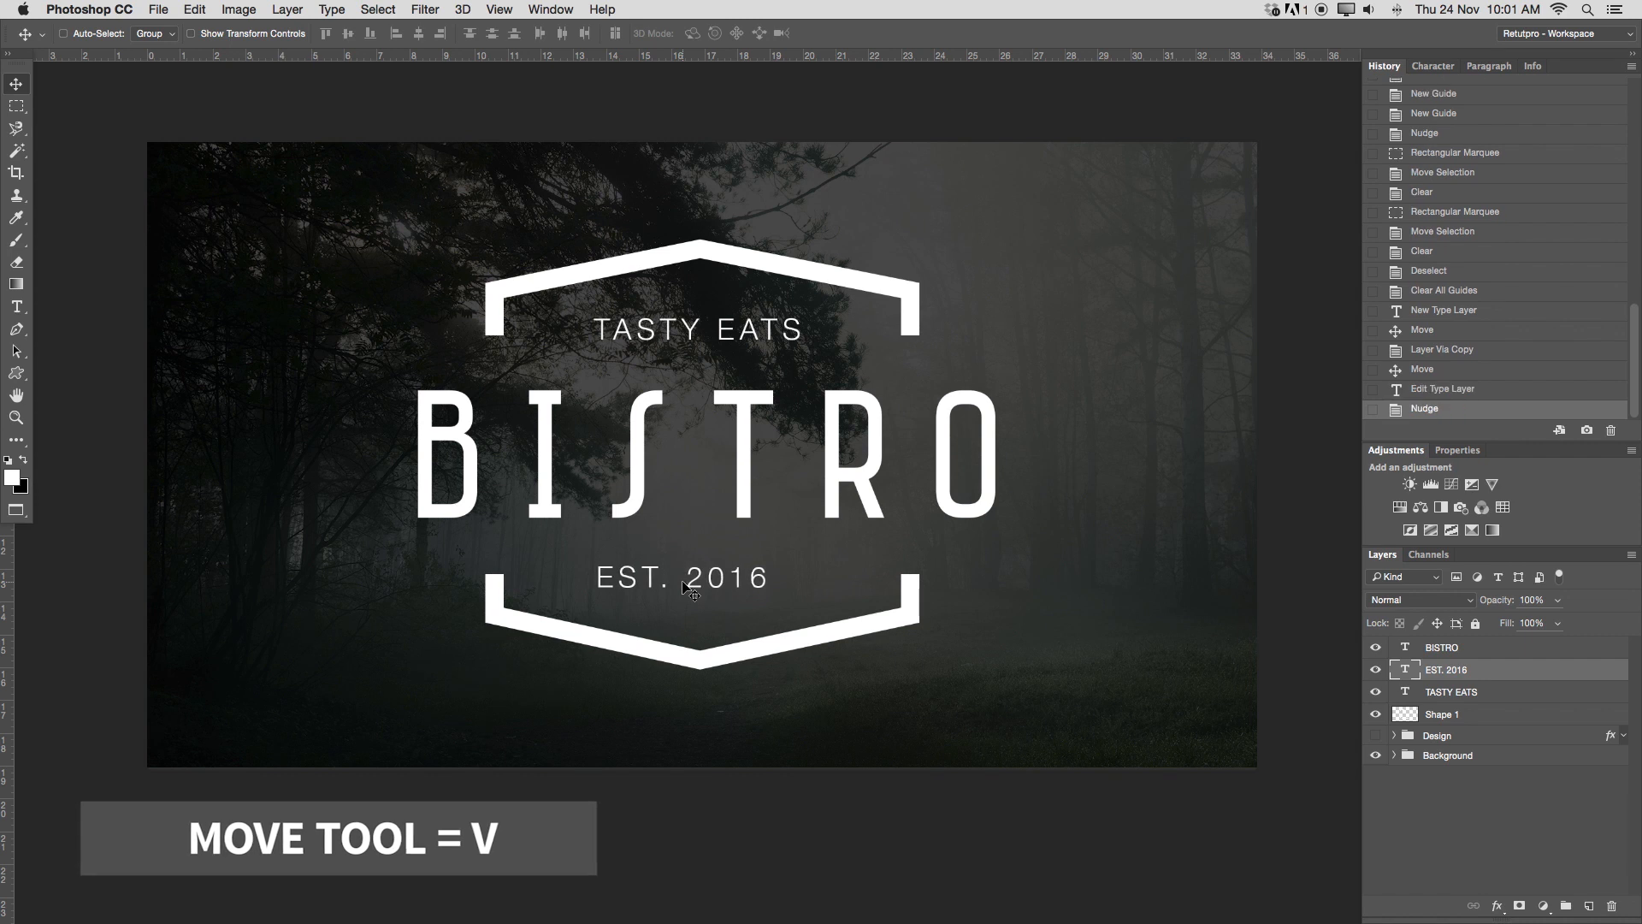
key(Right)
key(Right)
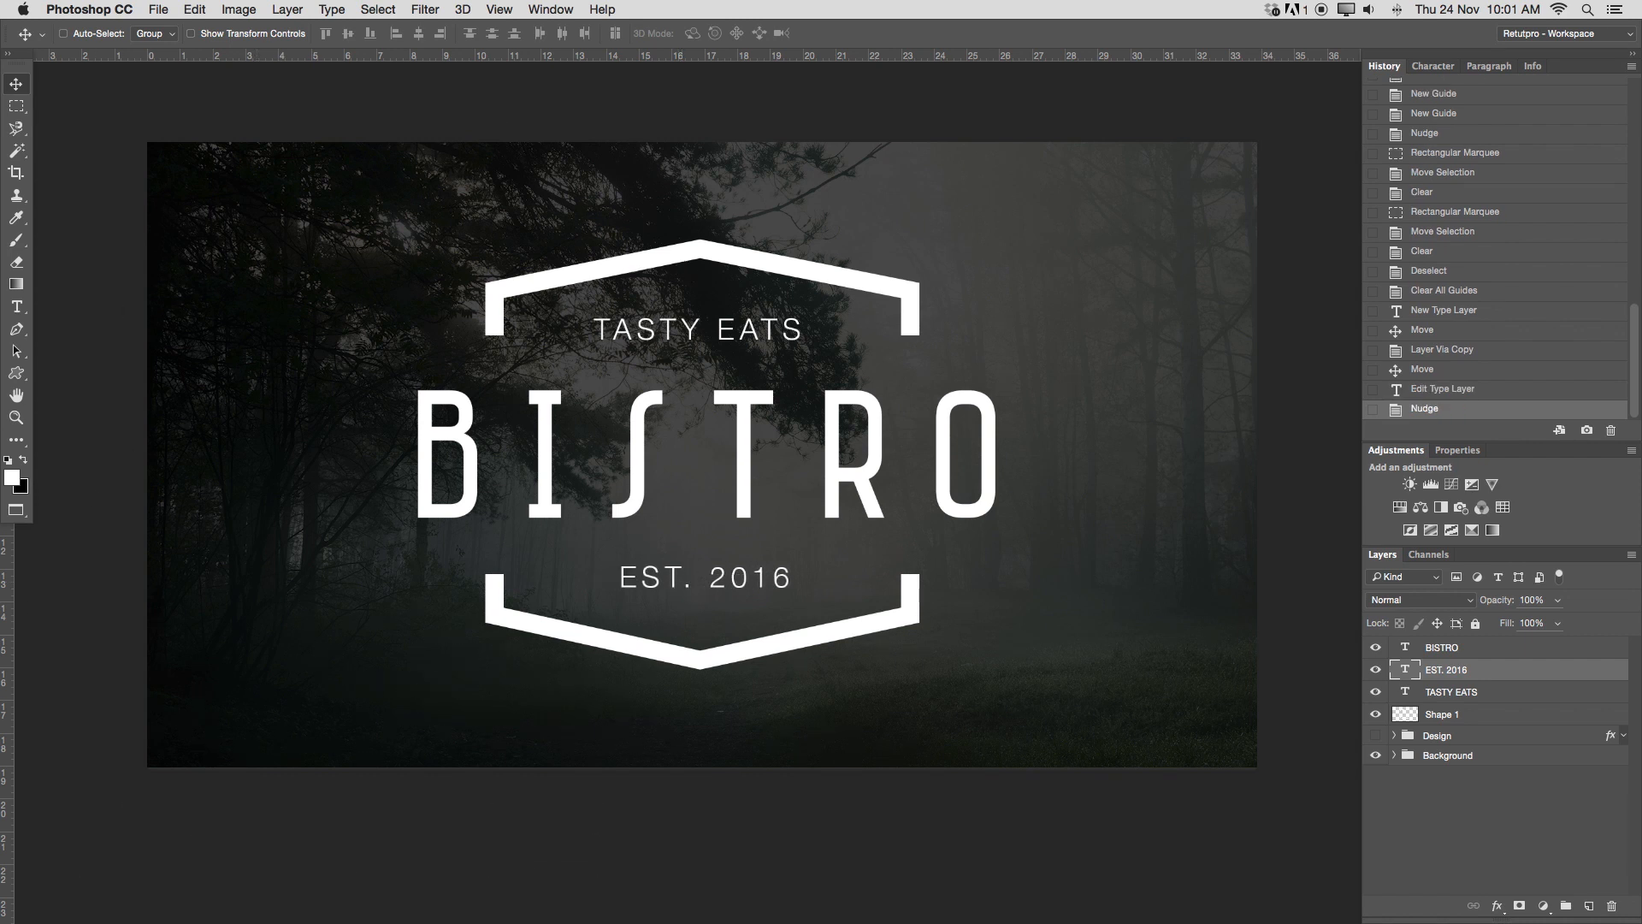
Add a vertical guide through the hexagon's points and fine-tune the EST. 2016 text's horizontal position against it.
drag(6, 668, 703, 626)
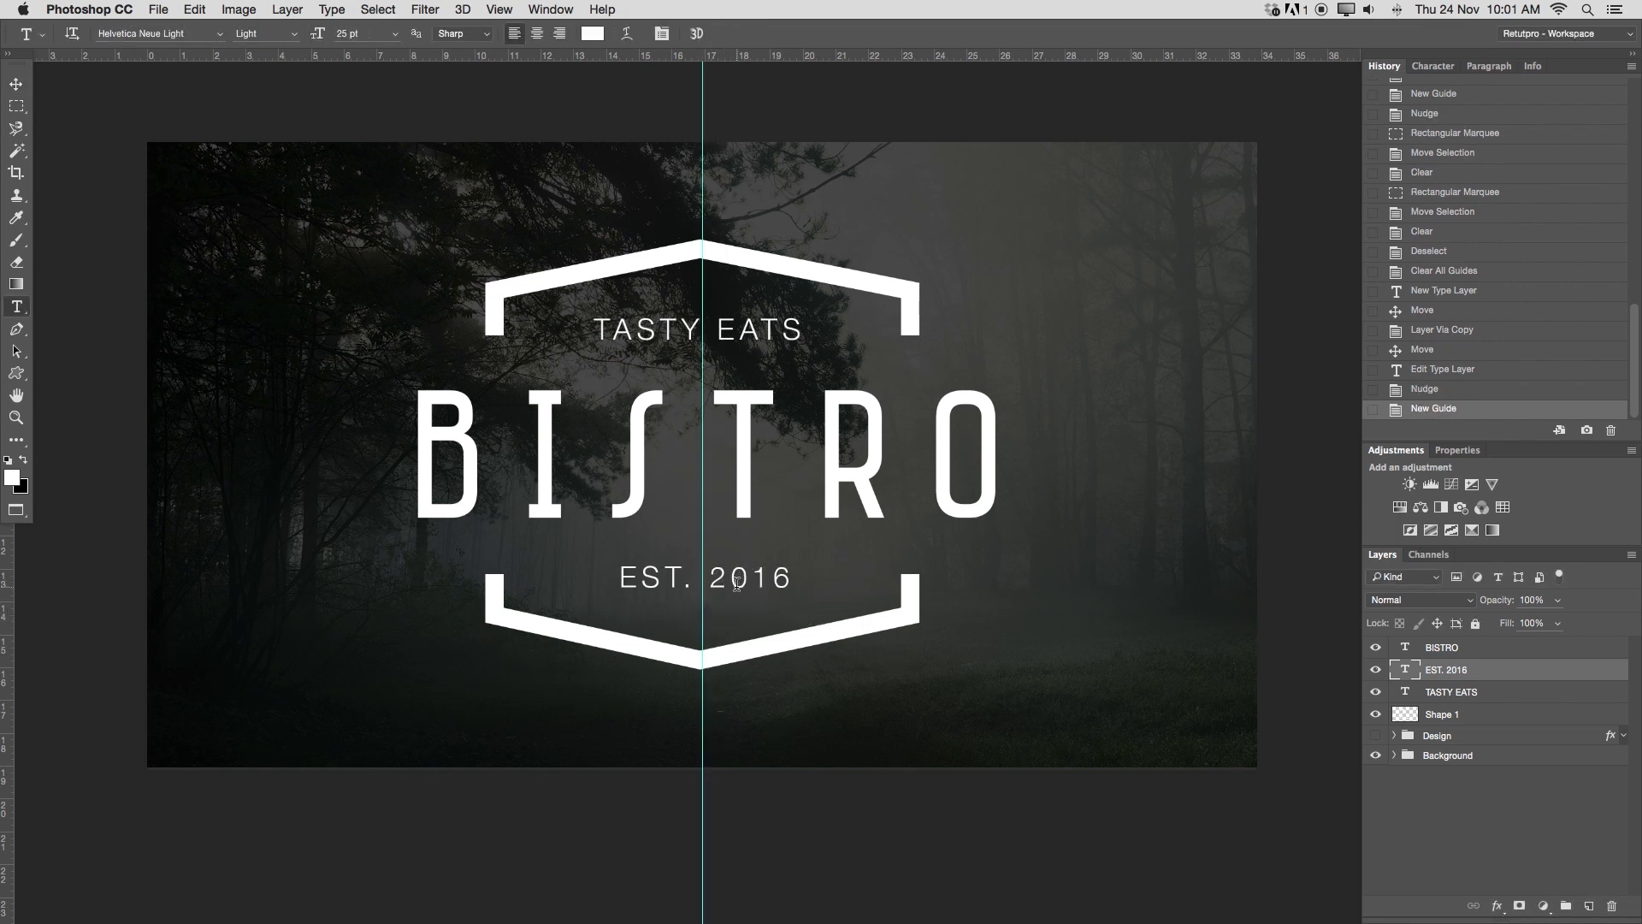
key(Right)
key(Left)
key(Left)
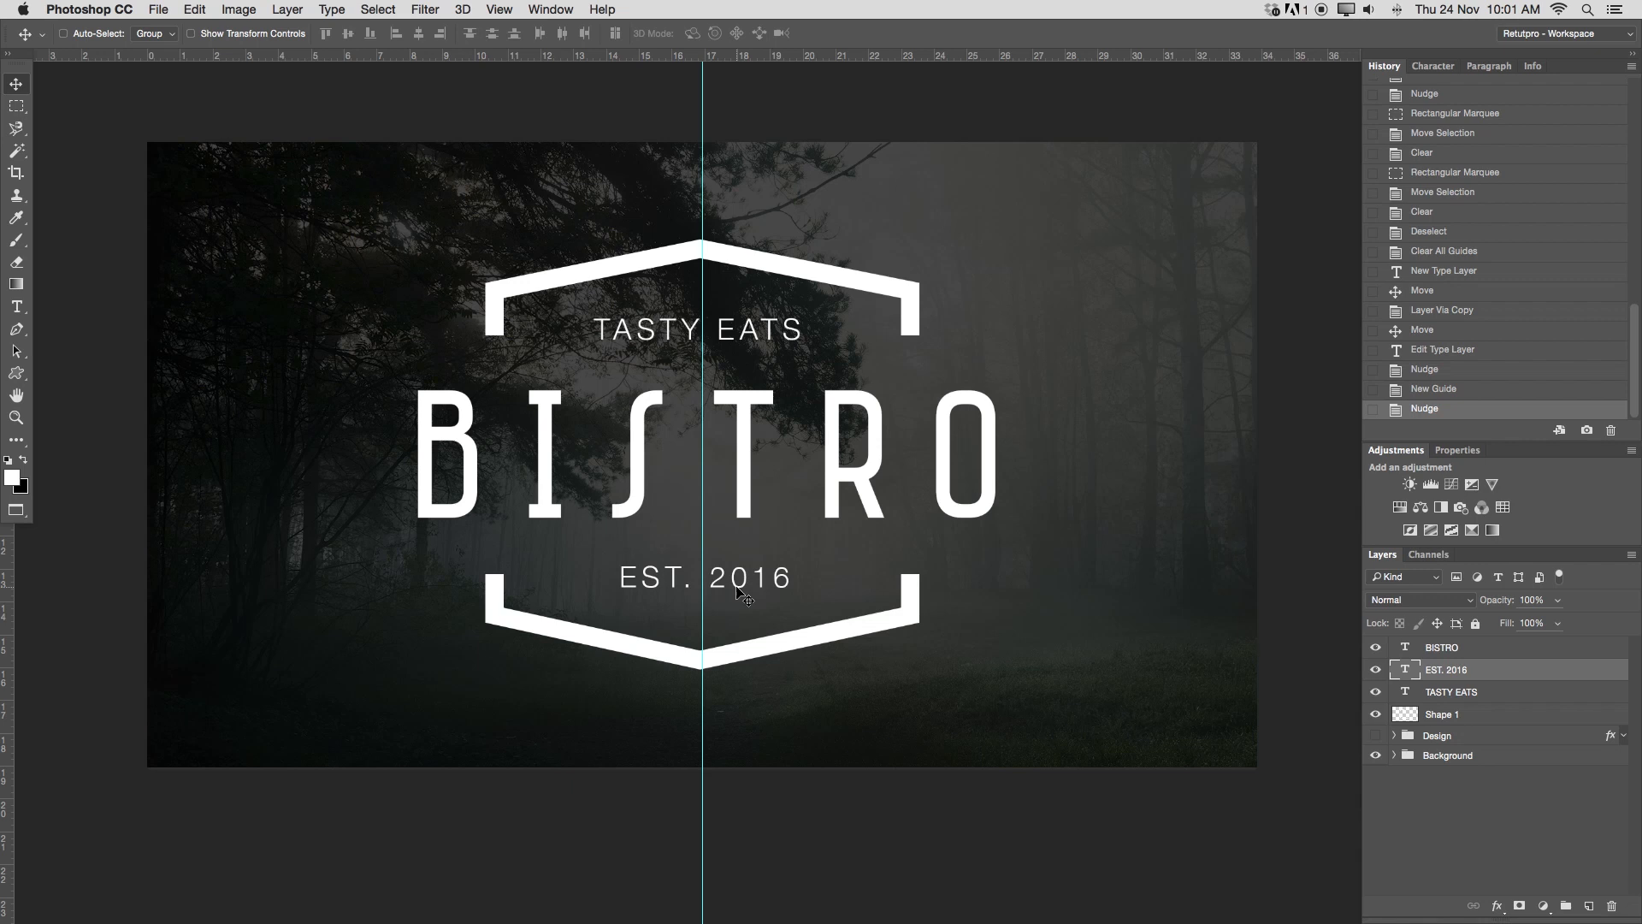
Remove the vertical centre guide from the canvas.
key(z)
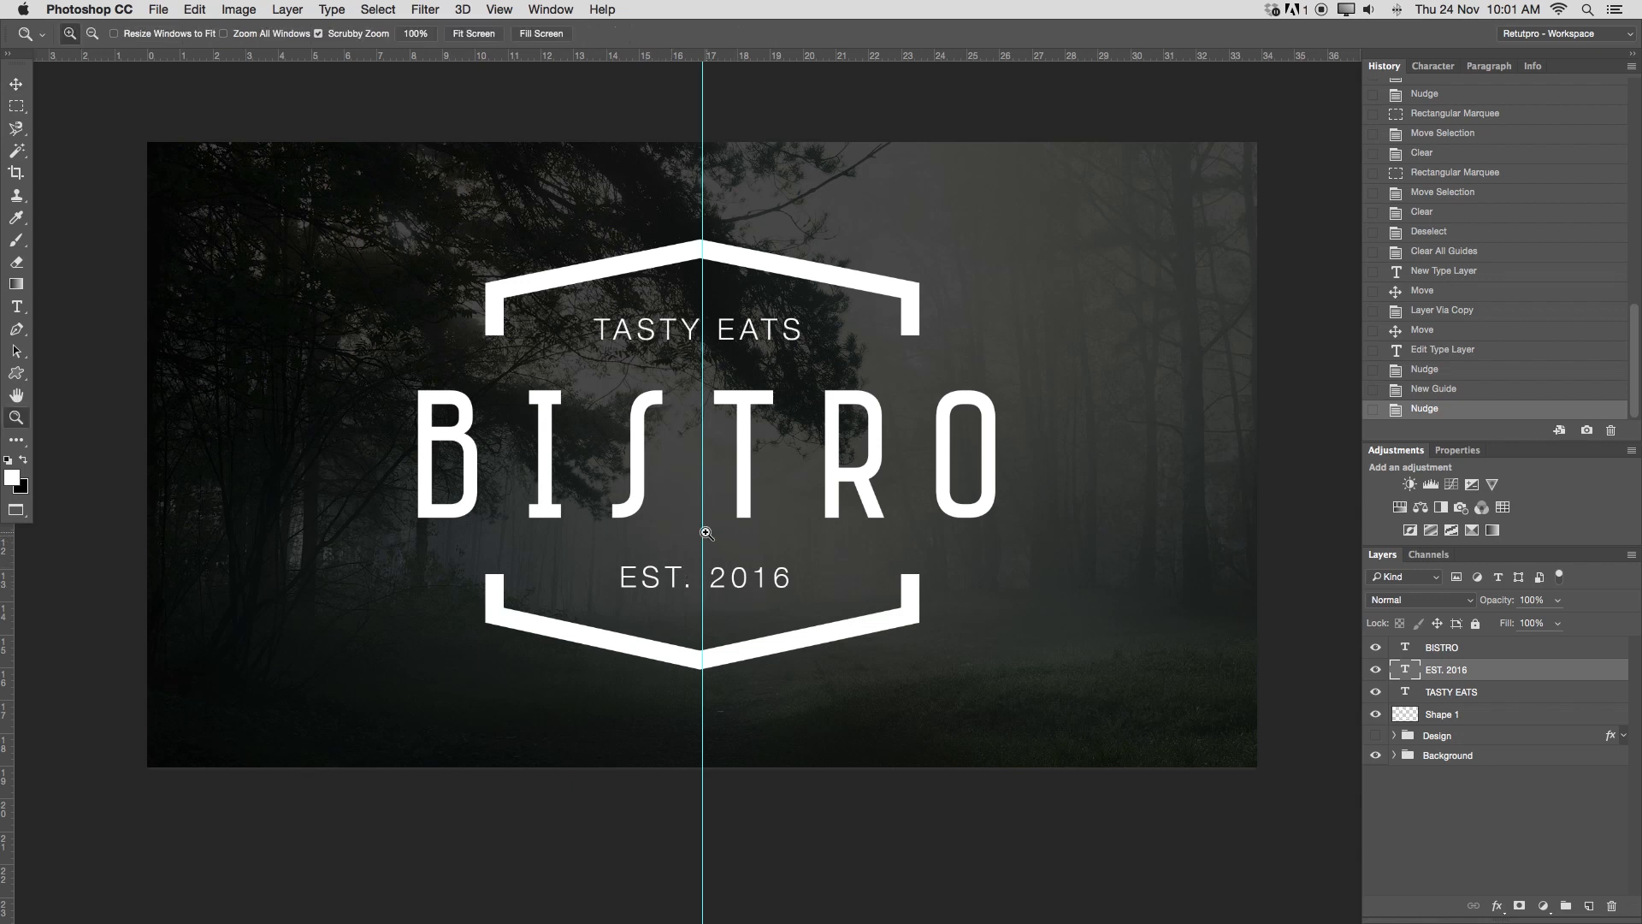
key(v)
click(703, 522)
drag(703, 522, 7, 409)
Group the BISTRO, EST. 2016, TASTY EATS and Shape 1 layers together.
key(z)
drag(780, 369, 772, 432)
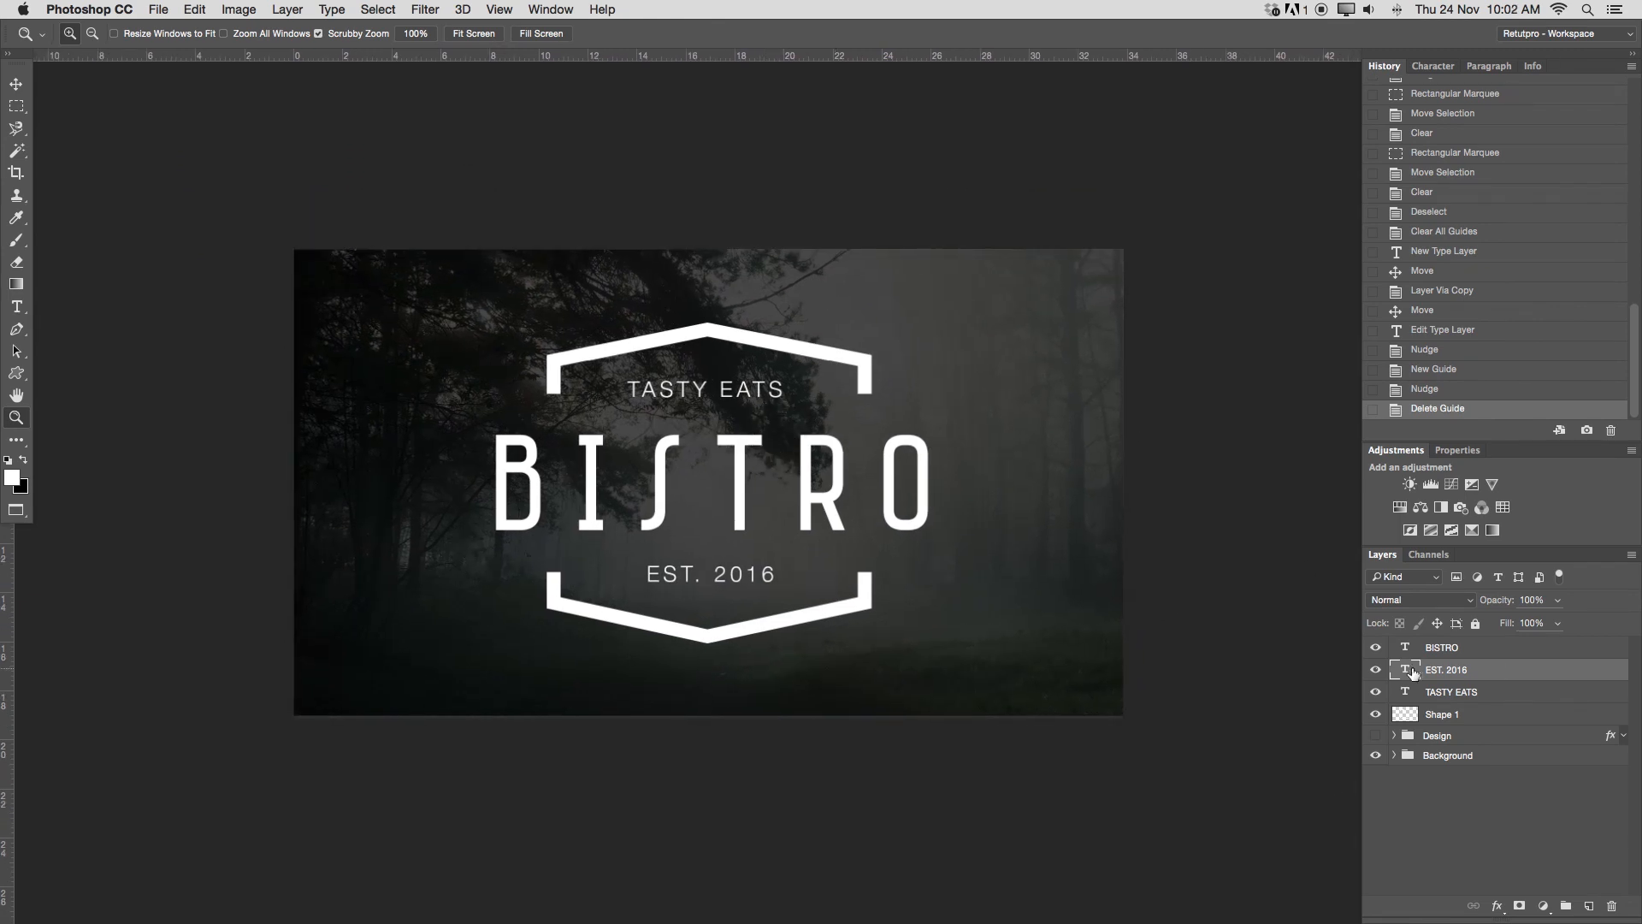
click(1430, 655)
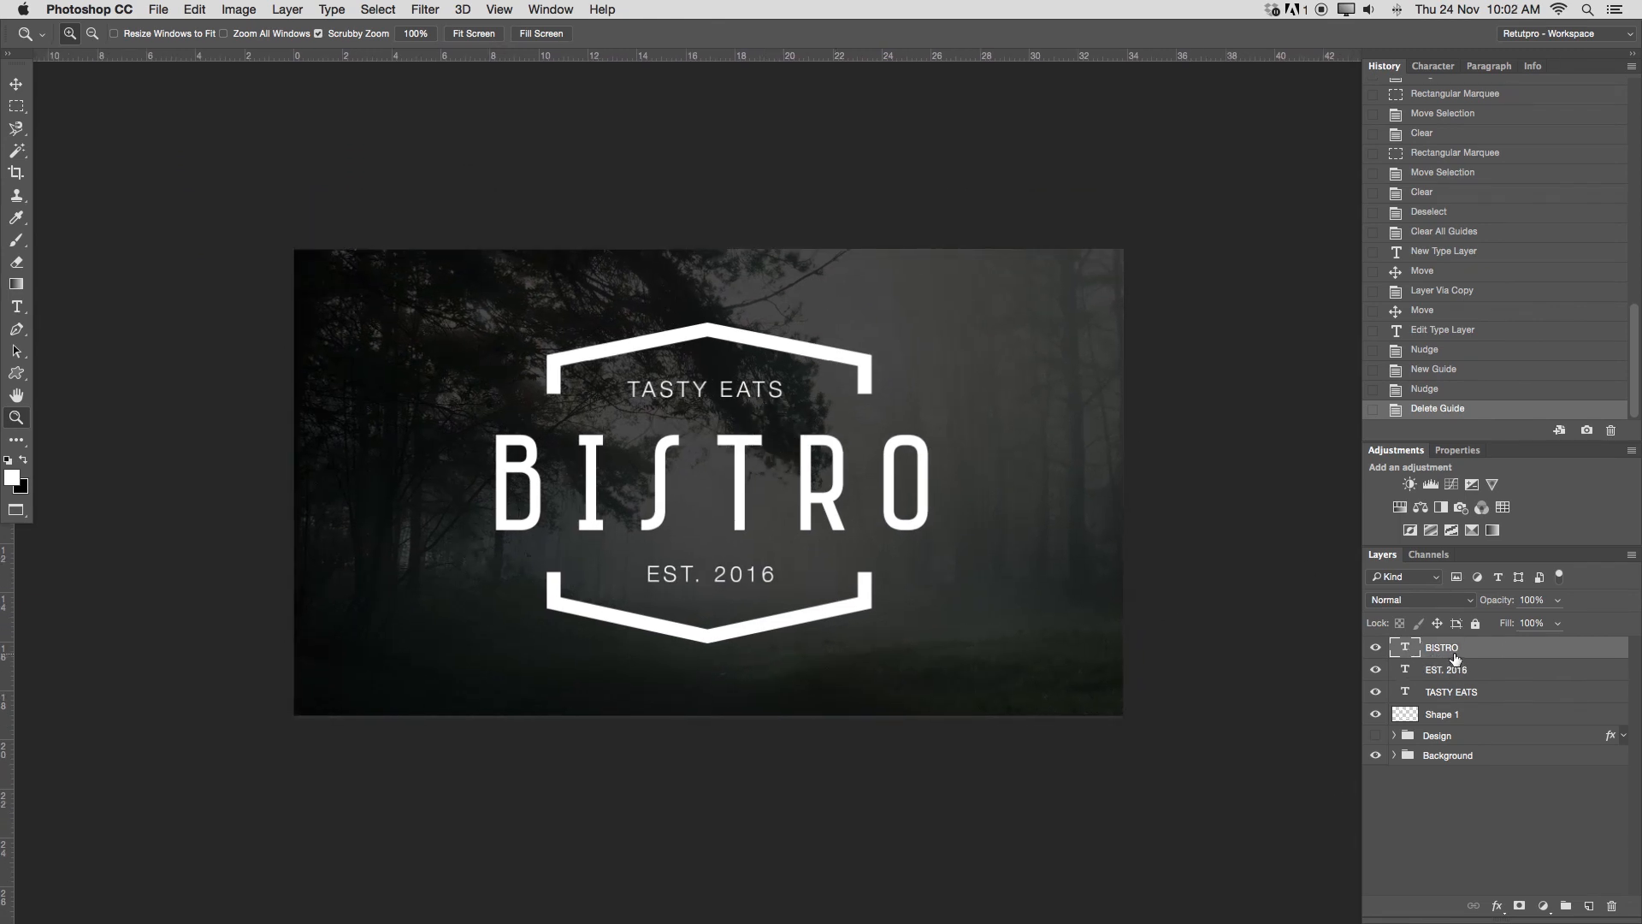
shift+click(1471, 674)
shift+click(1473, 695)
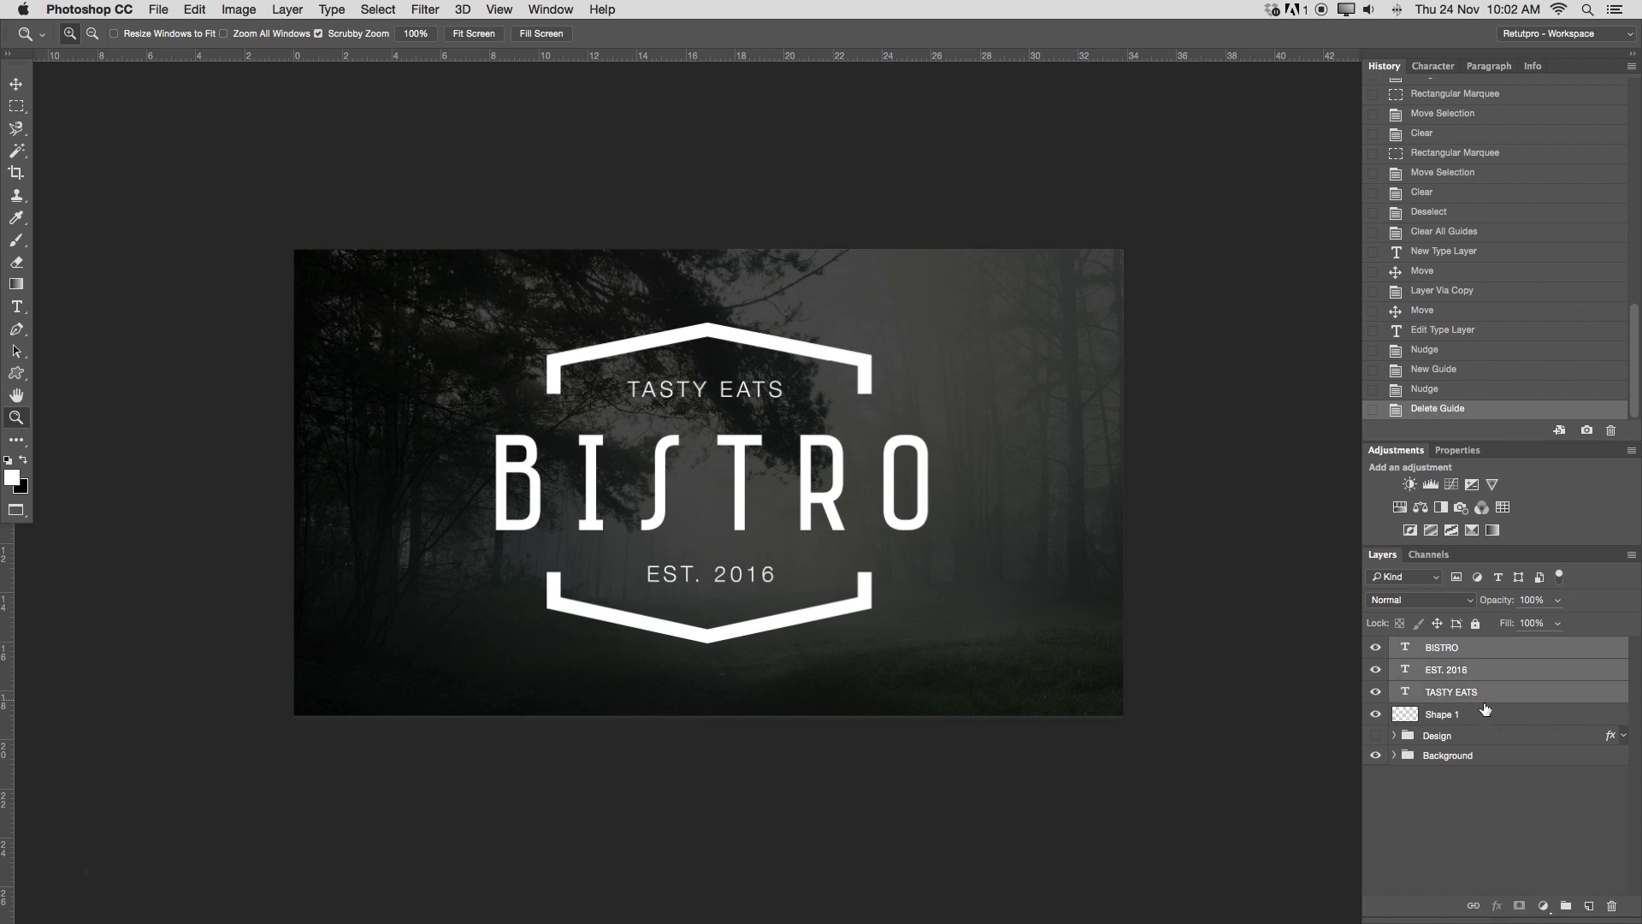
shift+click(1469, 717)
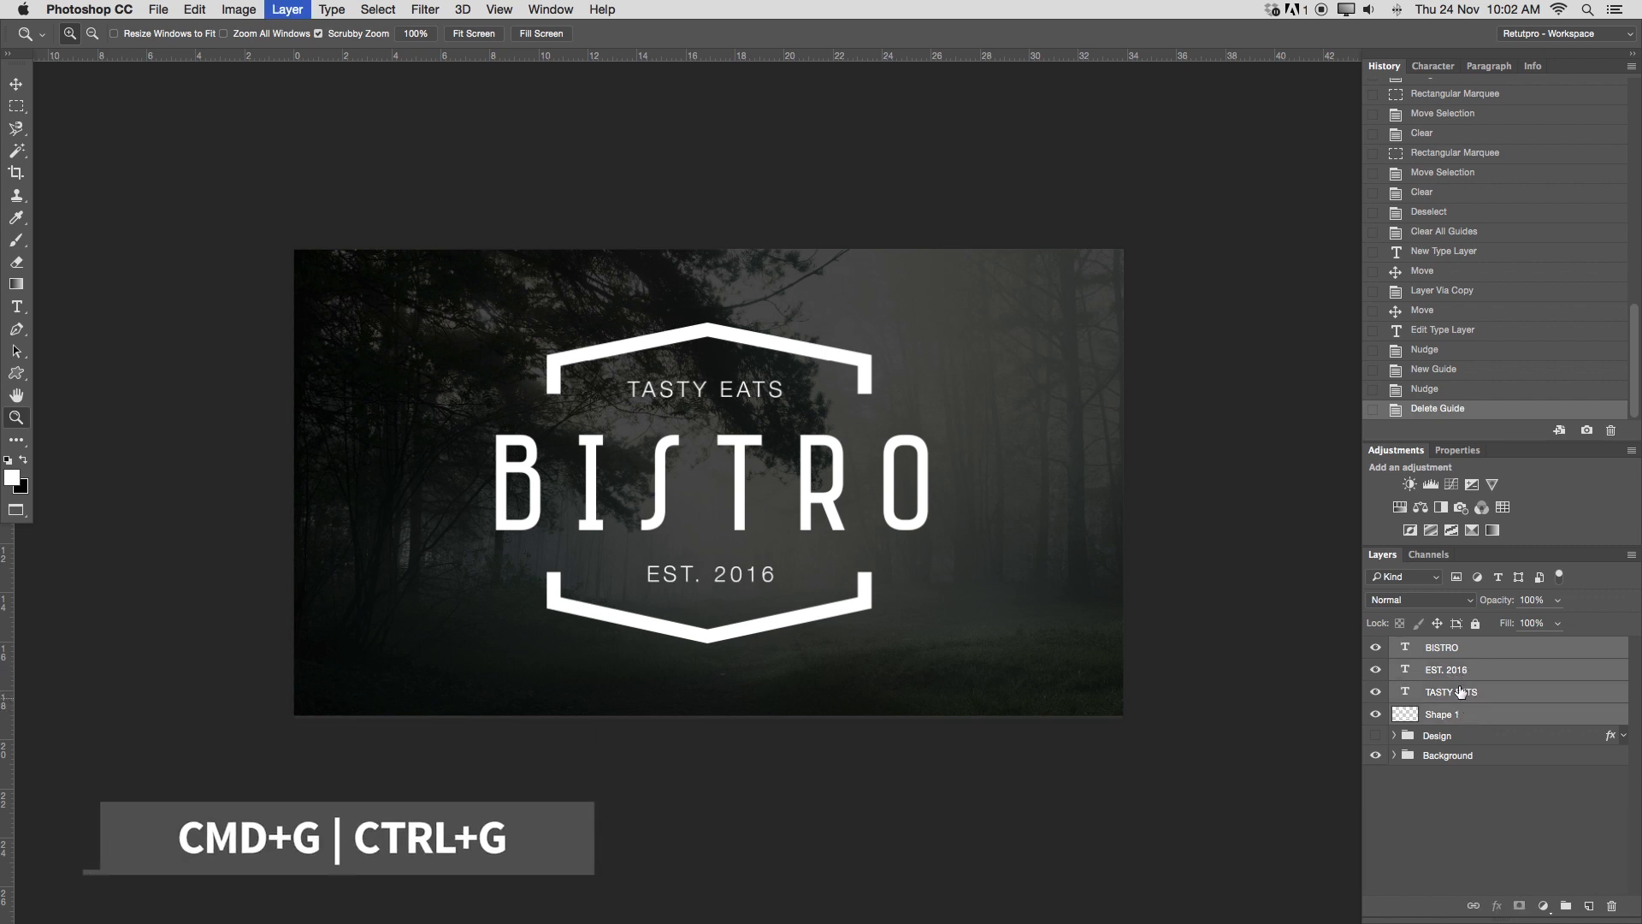
key(super+g)
Rename the new layer group as Design2.
double_click(1440, 646)
key(BackSpace)
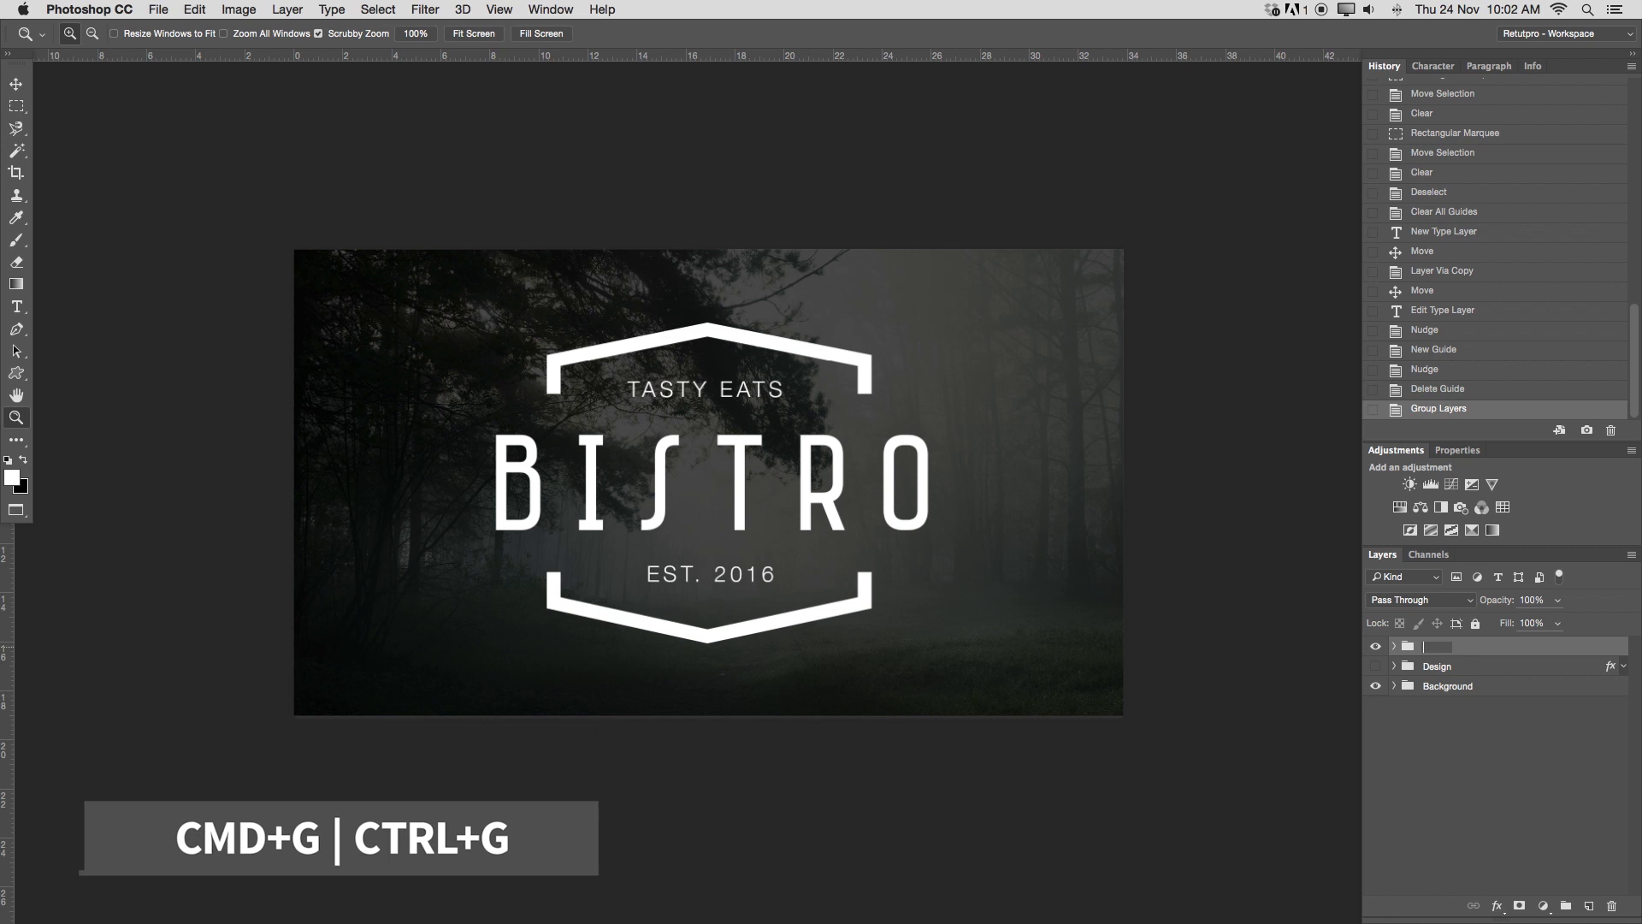
text(Design2)
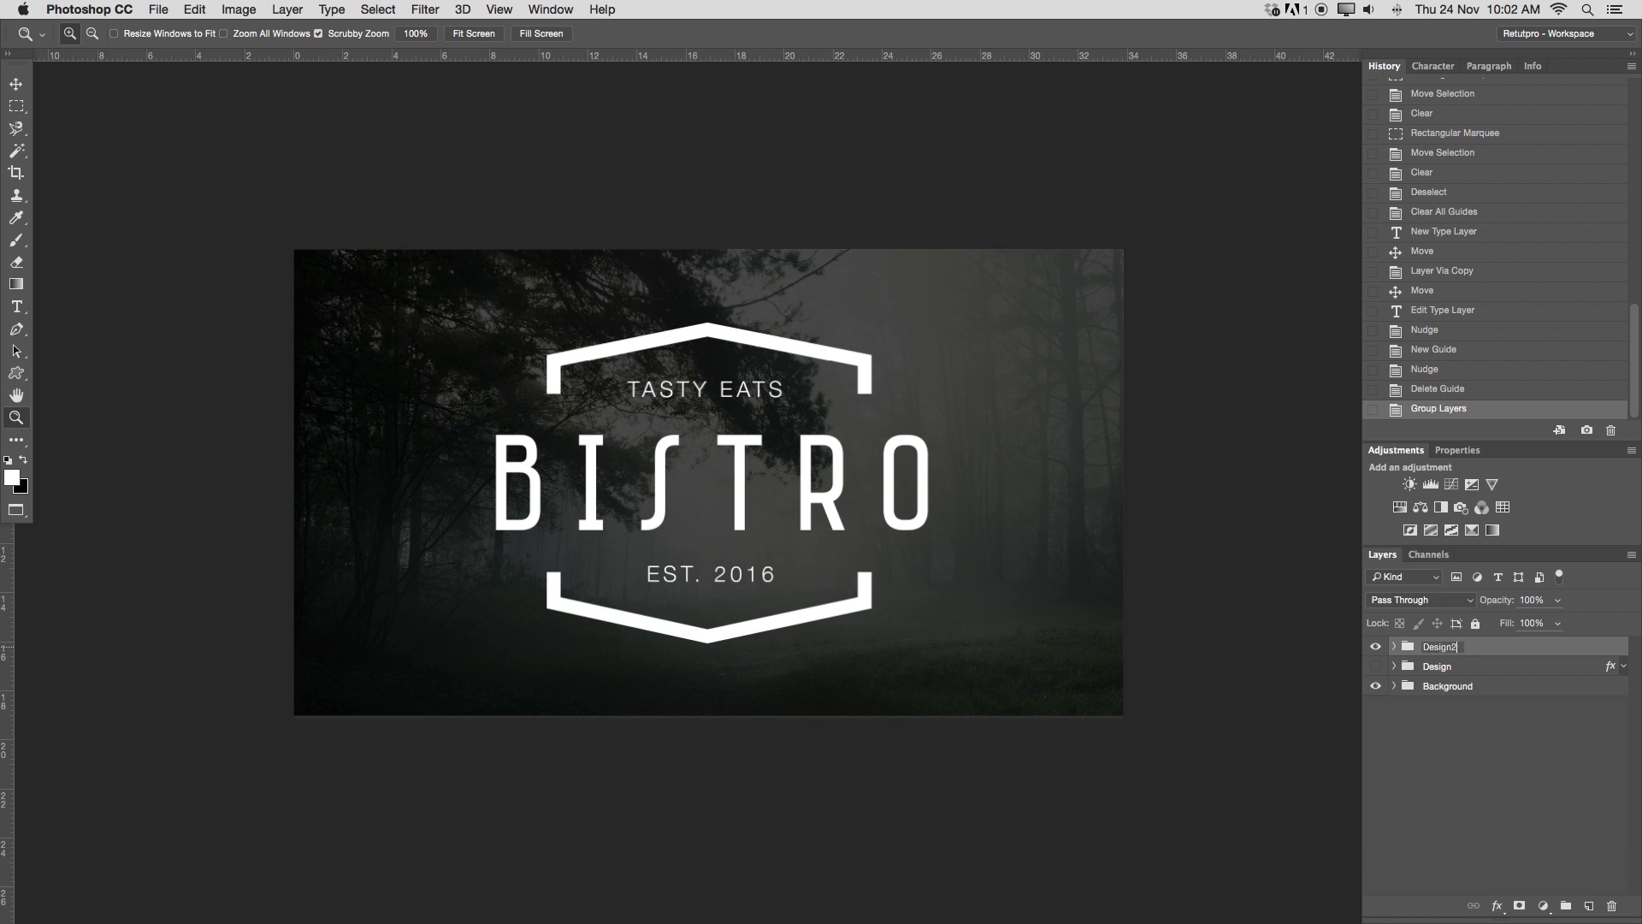
key(Return)
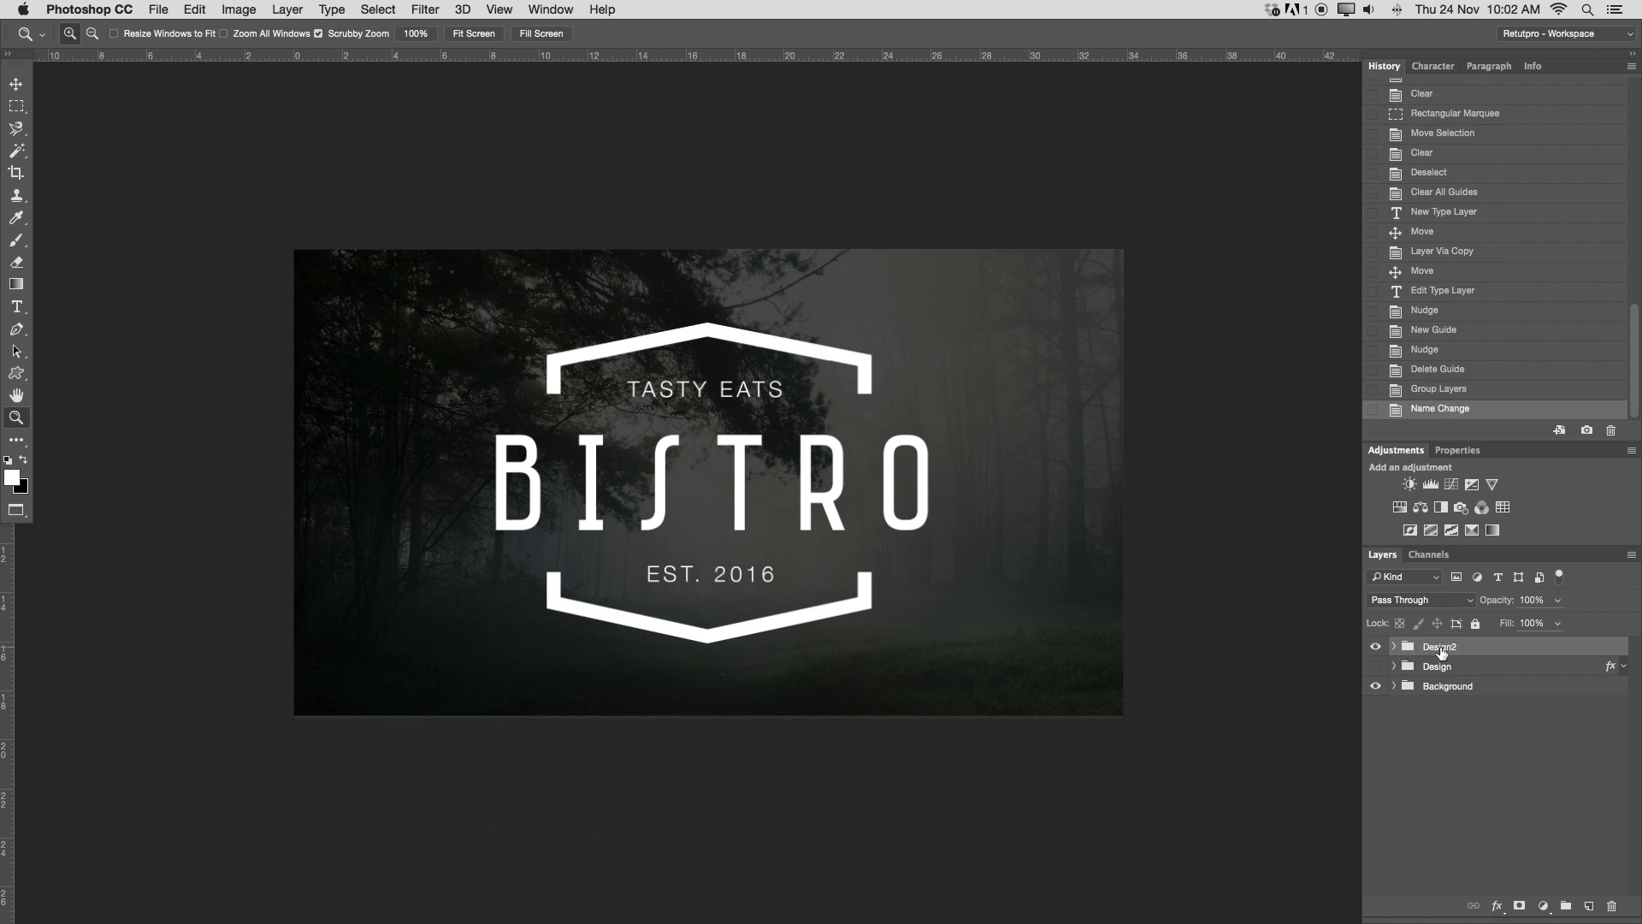
Compare the two logo versions by alternating the visibility of the Design2 and Design groups, ending with only Design shown over the background.
click(1375, 647)
click(1376, 666)
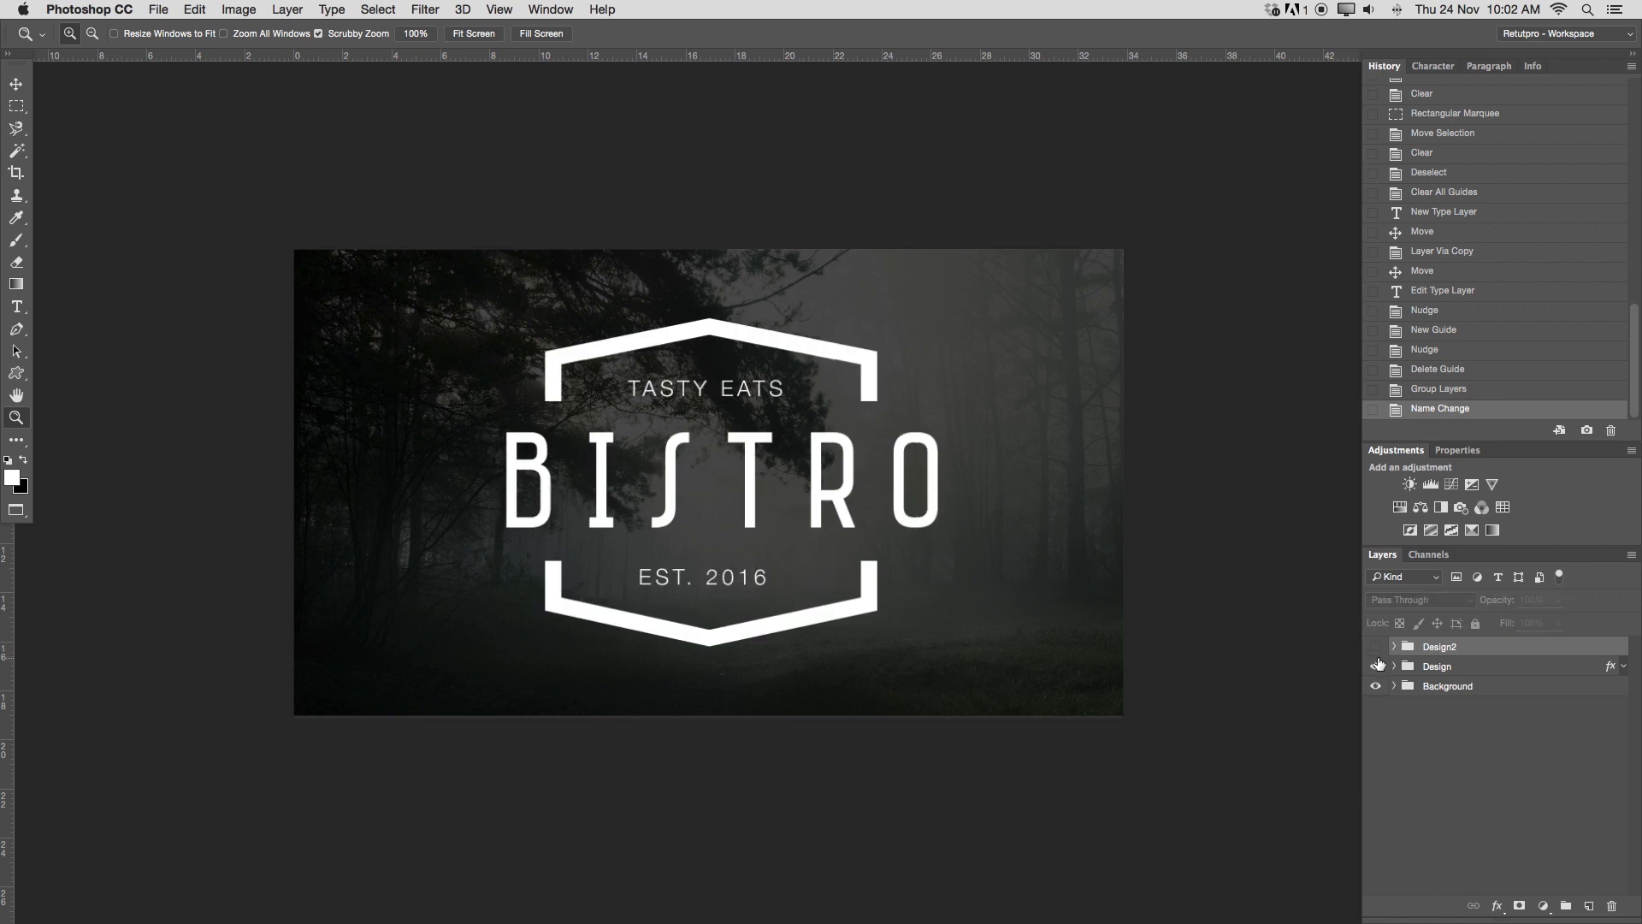
click(1375, 646)
click(1375, 666)
click(1376, 648)
click(1376, 666)
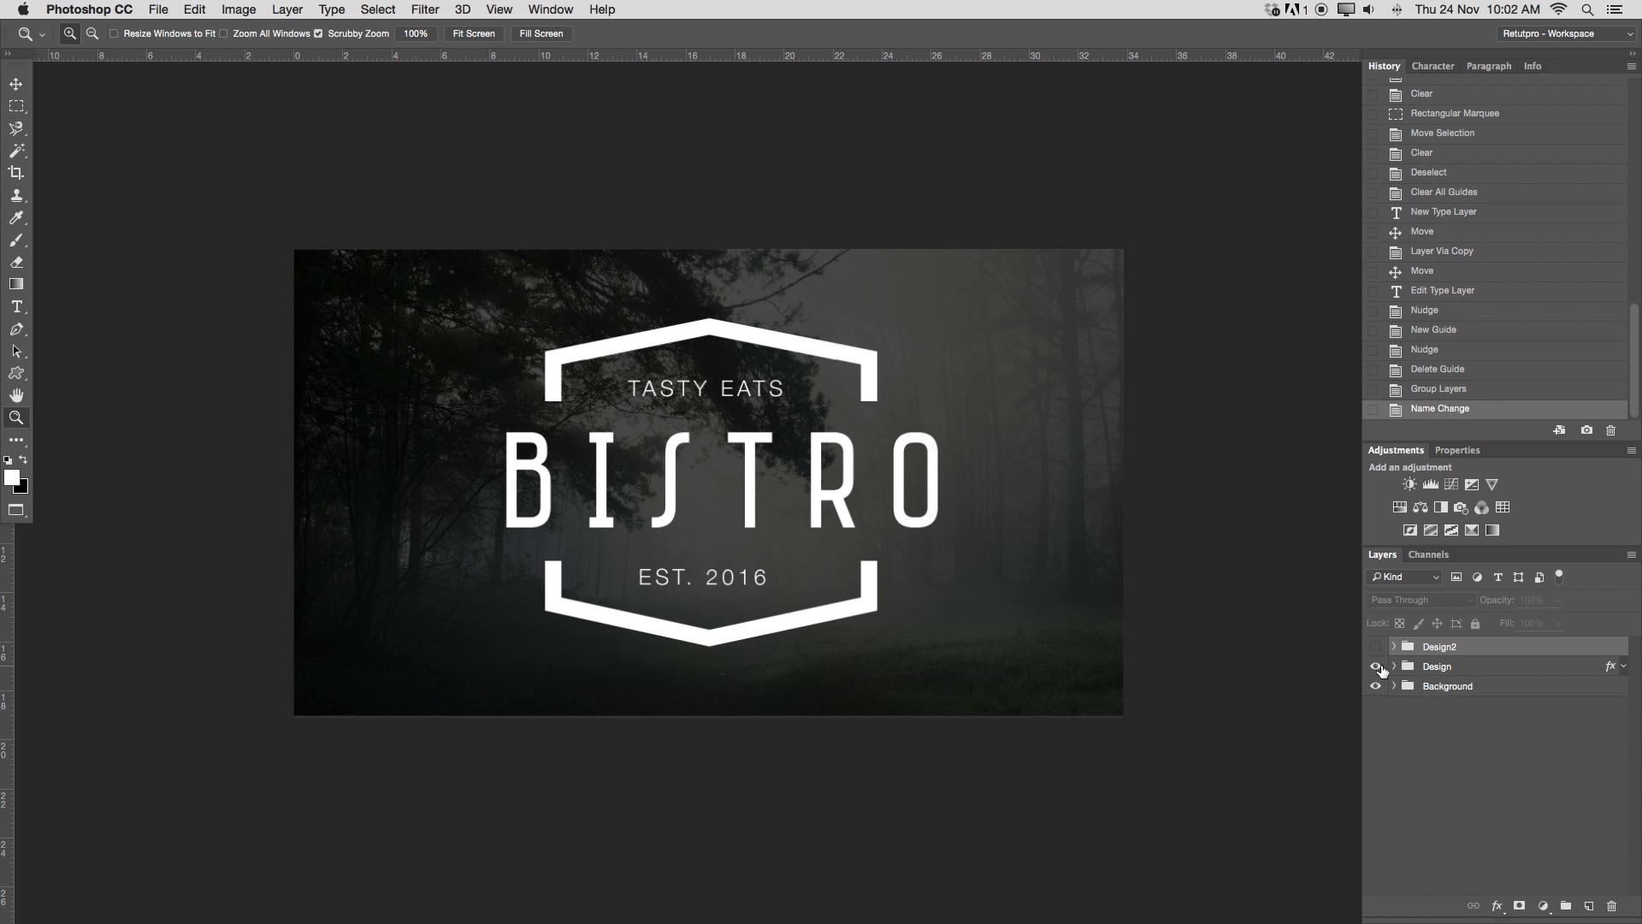